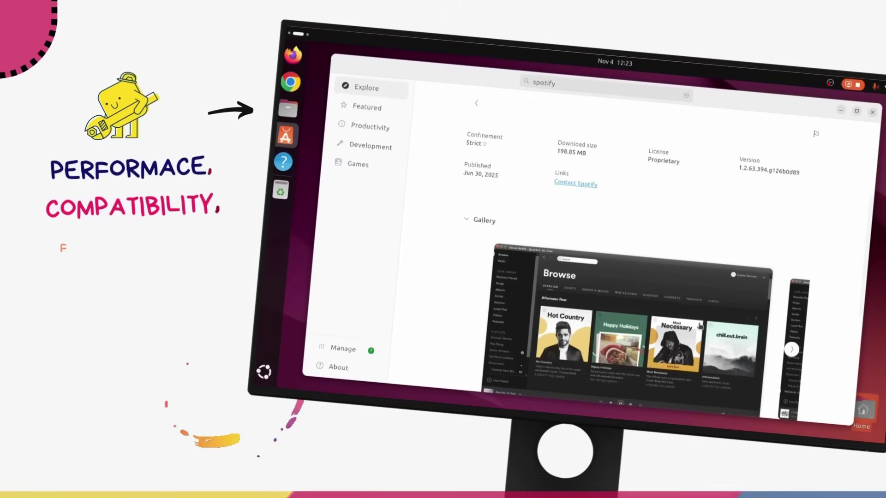
Advance the Spotify gallery to its next screenshot and scroll further down the listing.
{"action": "left_click", "coordinate": [792, 350]}
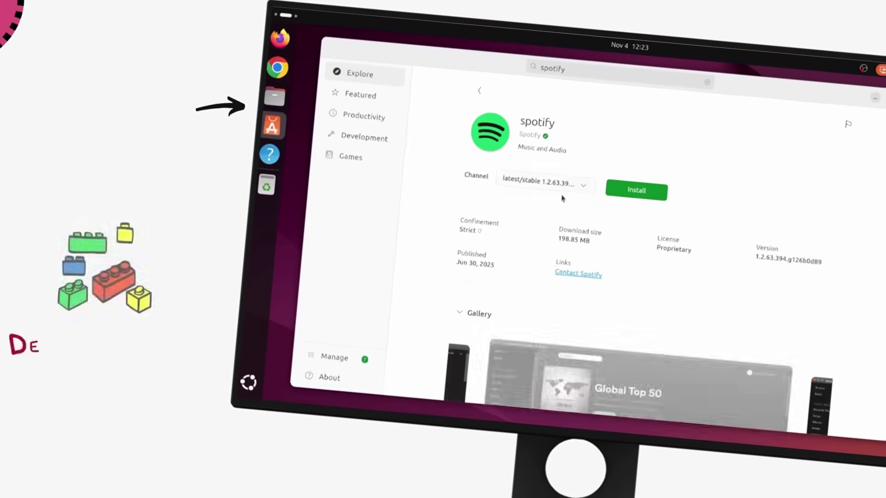
{"action": "scroll", "coordinate": [689, 275], "scroll_direction": "down", "scroll_amount": 8}
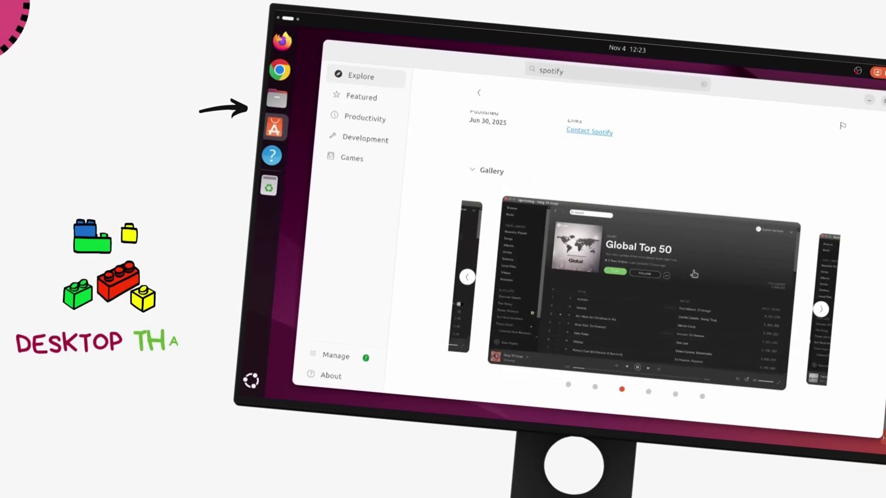
{"action": "scroll", "coordinate": [689, 276], "scroll_direction": "down", "scroll_amount": 3}
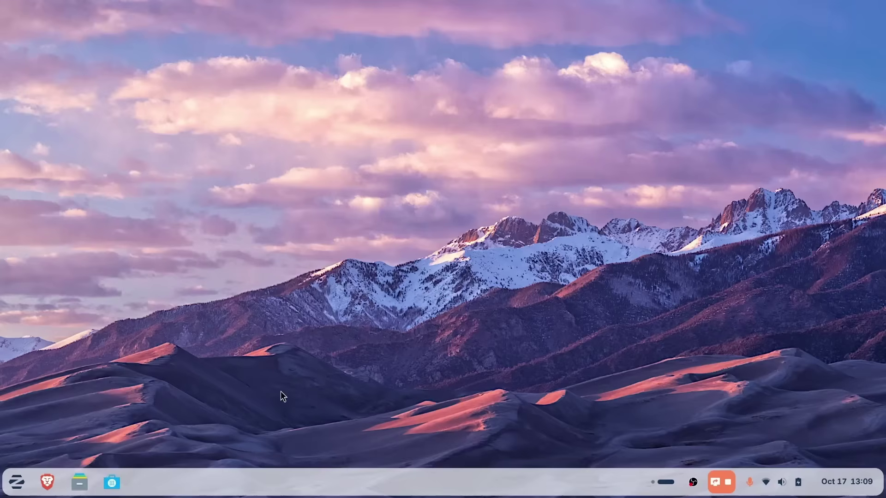
Browse the Internet and Graphics app categories in the Zorin menu.
{"action": "key", "text": "super"}
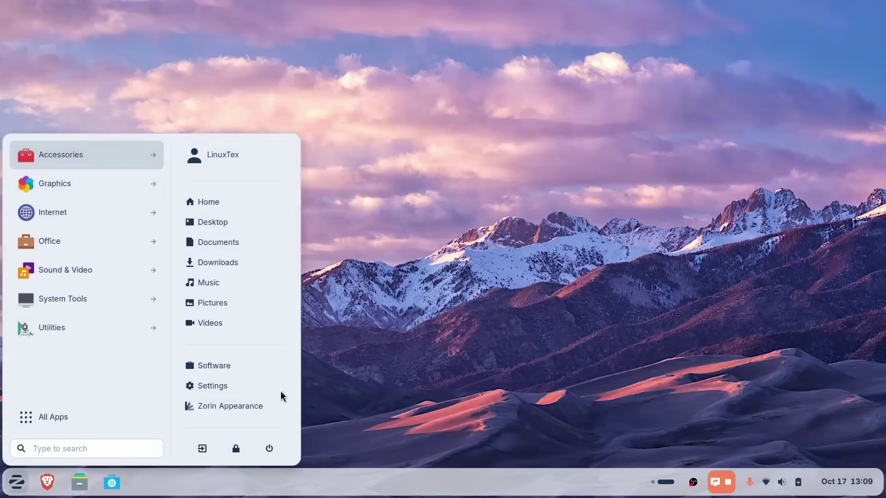
{"action": "left_click", "coordinate": [90, 219]}
{"action": "left_click", "coordinate": [28, 427]}
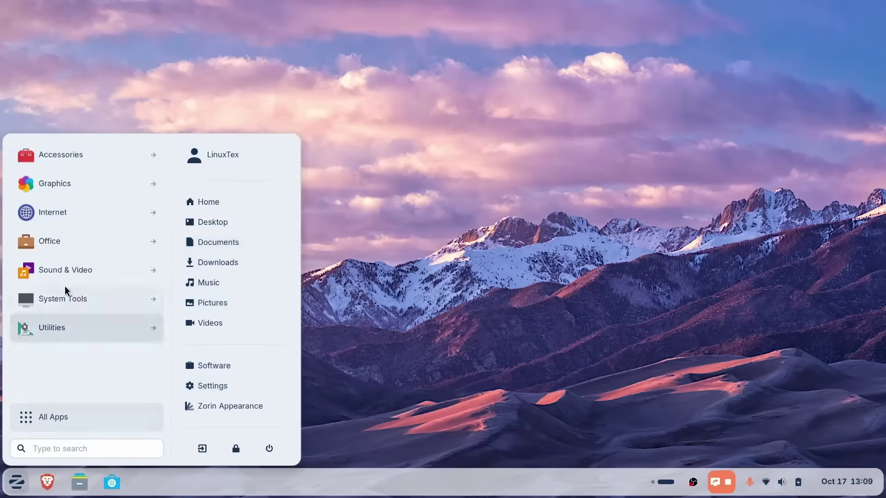
{"action": "left_click", "coordinate": [64, 190]}
{"action": "left_click", "coordinate": [52, 419]}
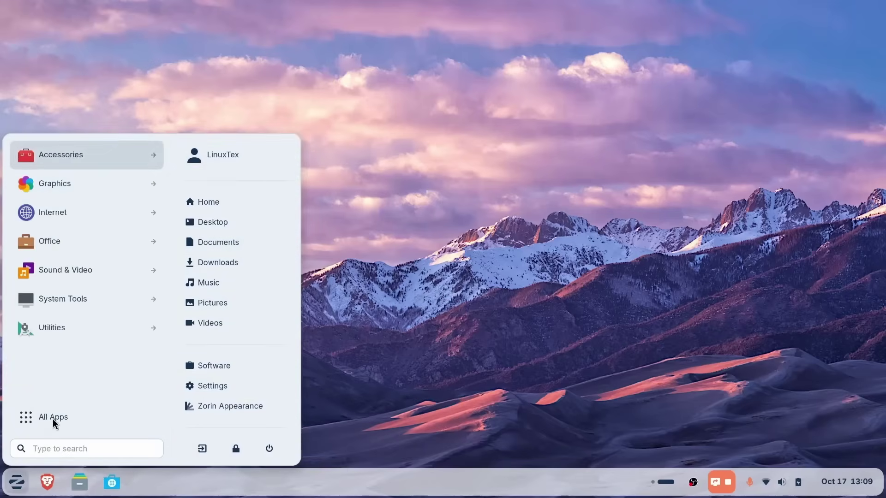
Launch Files by searching 'find', reposition it, and Alt+Tab between it and the Software store.
{"action": "type", "text": "find"}
{"action": "key", "text": "Return"}
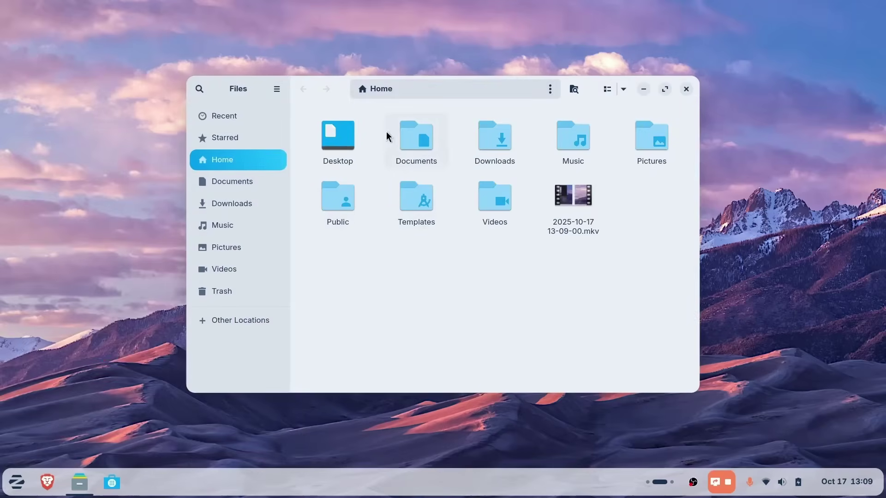
{"action": "left_click_drag", "start_coordinate": [345, 94], "coordinate": [381, 121]}
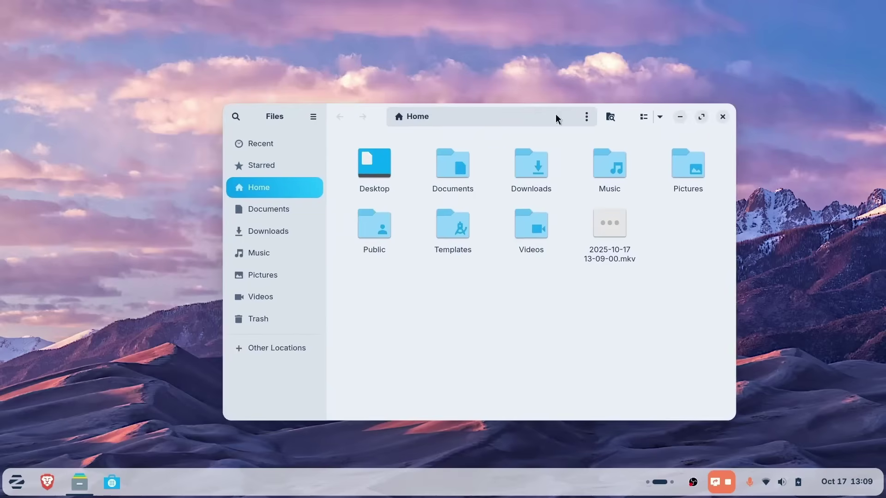
{"action": "key", "text": "alt+Tab"}
{"action": "key", "text": "alt+Tab"}
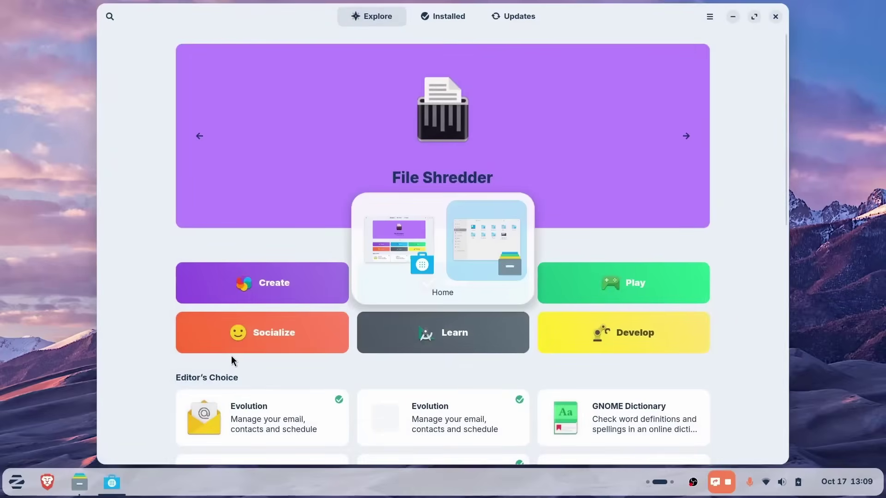
{"action": "key", "text": "alt+Tab"}
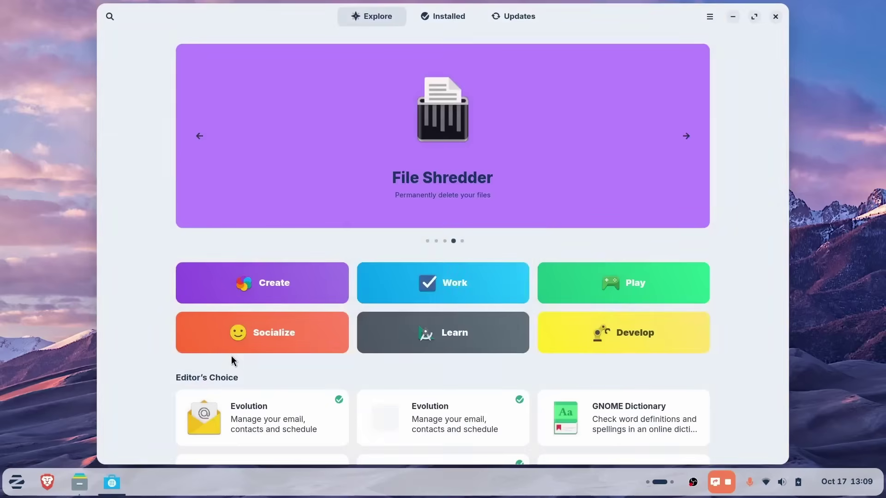
{"action": "key", "text": "alt+Tab"}
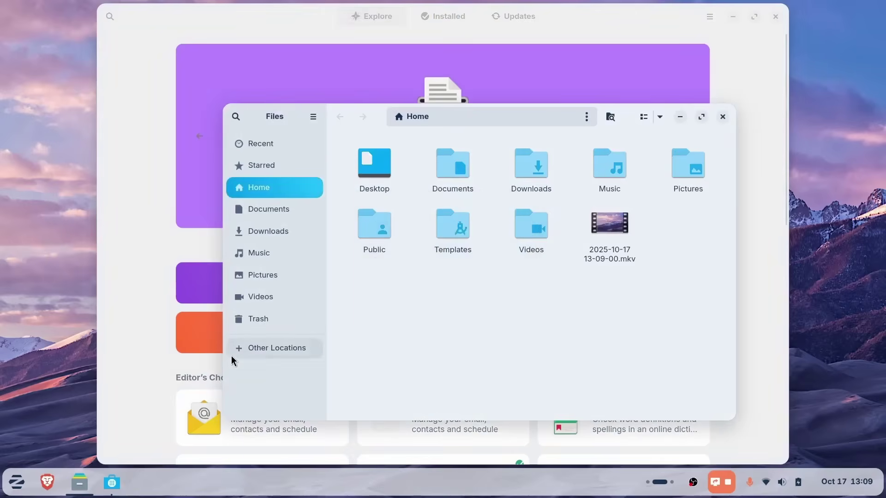
{"action": "key", "text": "alt+Tab"}
{"action": "key", "text": "alt+Tab"}
{"action": "key", "text": "alt+Tab"}
{"action": "key", "text": "alt+Tab"}
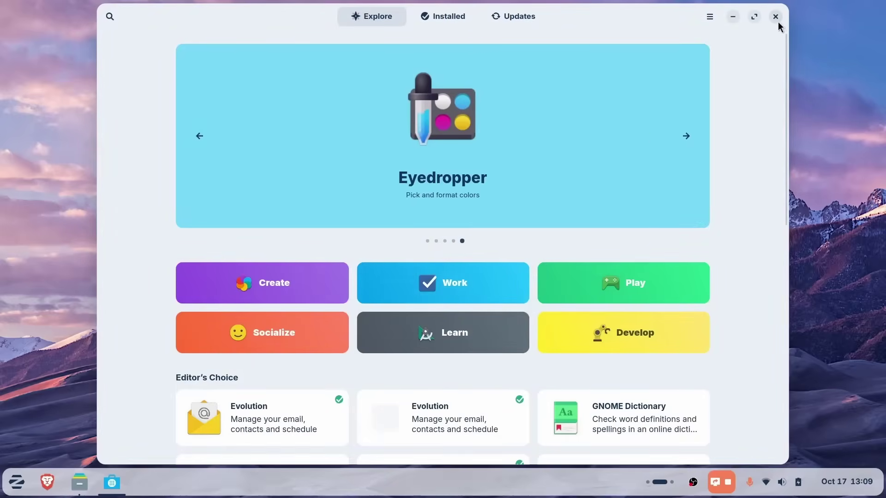
Close Software and Files, then open Zorin Appearance on its Theme settings.
{"action": "left_click", "coordinate": [777, 19]}
{"action": "left_click", "coordinate": [723, 121]}
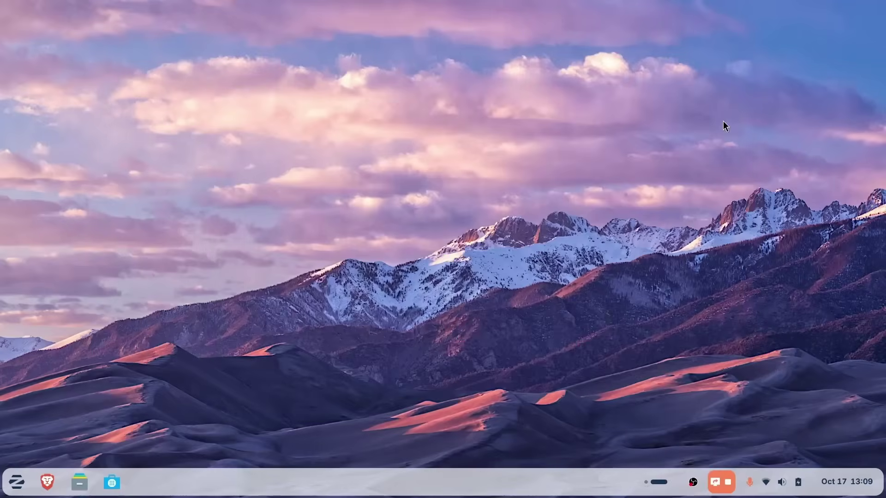
{"action": "left_click", "coordinate": [16, 482]}
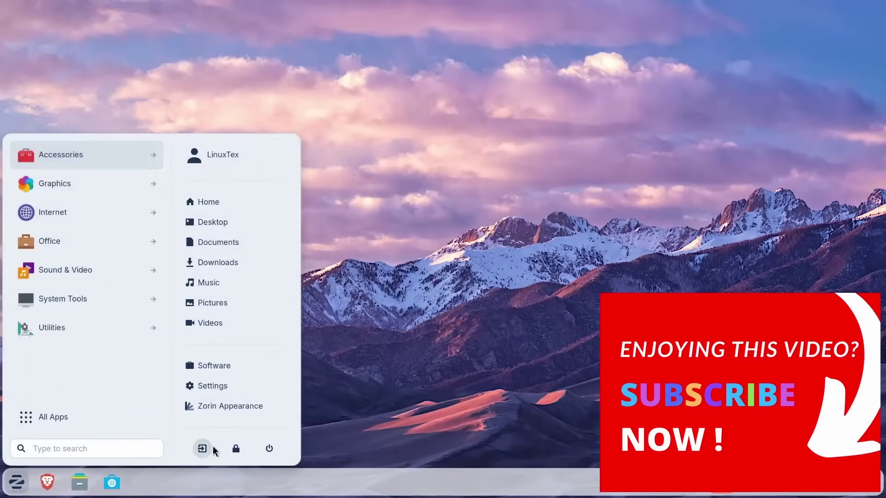
{"action": "left_click", "coordinate": [253, 400]}
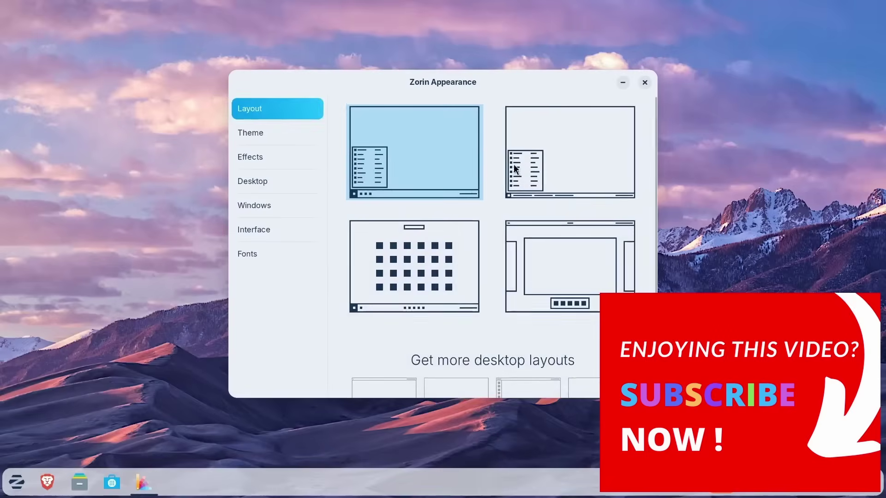
{"action": "left_click_drag", "start_coordinate": [404, 96], "coordinate": [532, 75]}
{"action": "left_click", "coordinate": [406, 111]}
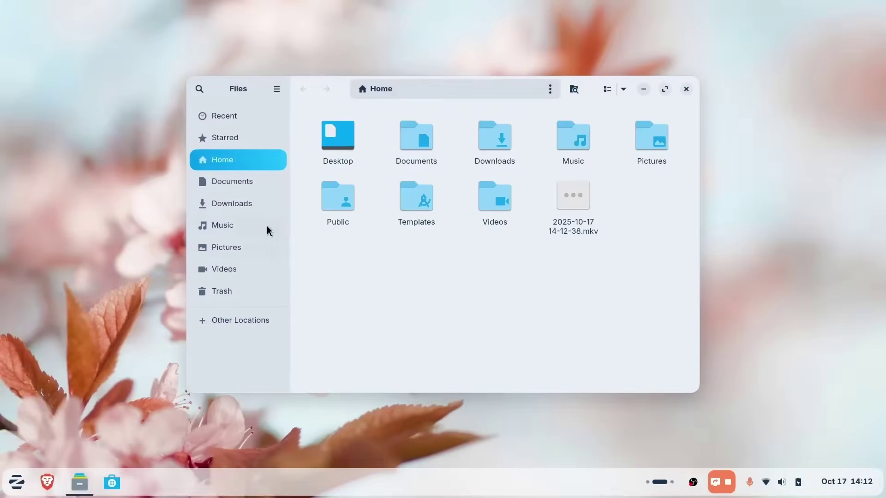
Try running OfficeSetup.exe from Downloads, then launch and close LibreOffice via menu search.
{"action": "left_click", "coordinate": [252, 204]}
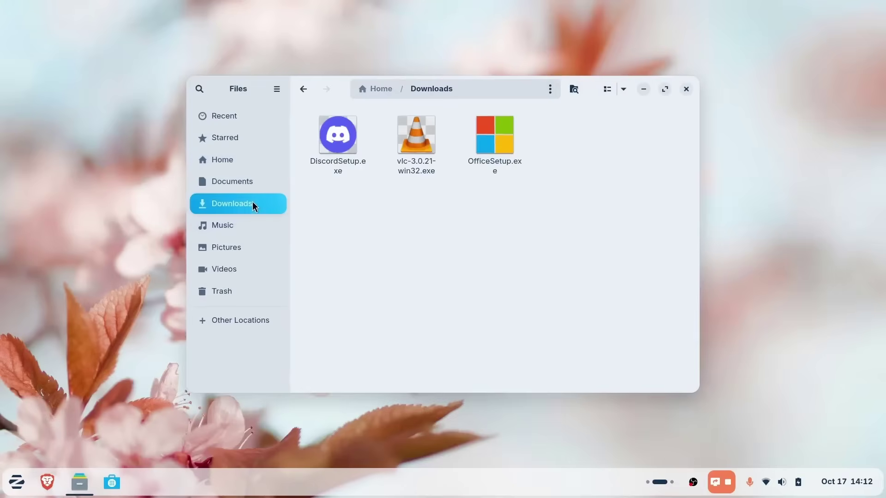
{"action": "double_click", "coordinate": [494, 147]}
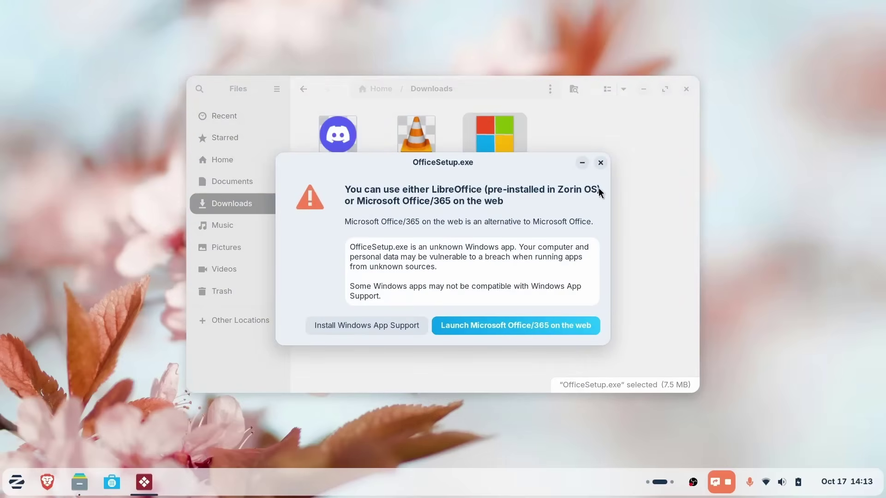
{"action": "key", "text": "super"}
{"action": "type", "text": "libred"}
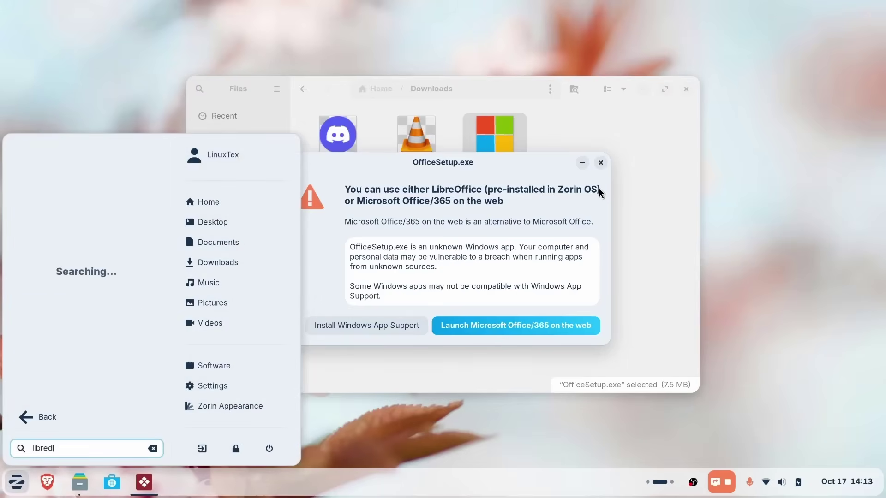
{"action": "key", "text": "BackSpace"}
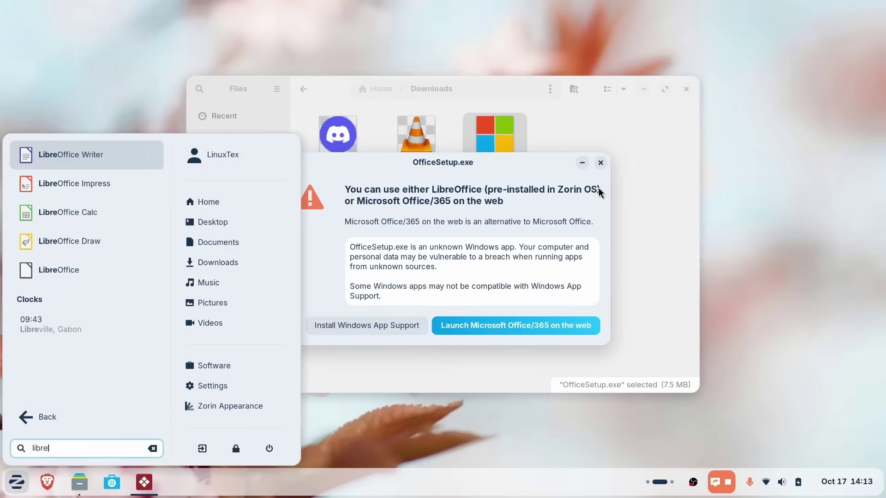
{"action": "left_click", "coordinate": [134, 265]}
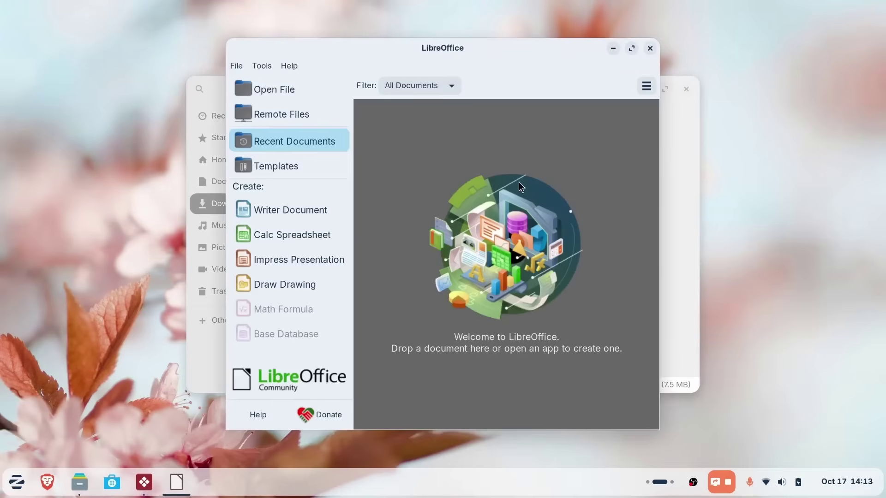
{"action": "left_click", "coordinate": [651, 50]}
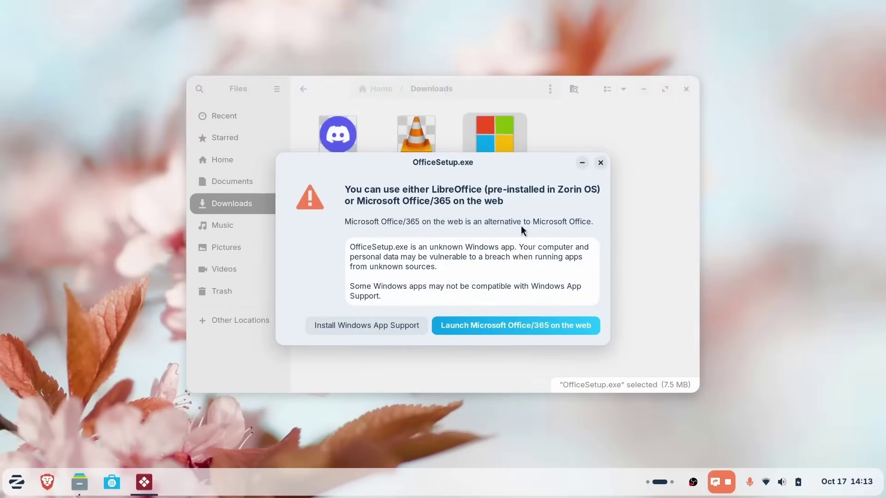
Open Microsoft Office on the web from the warning, then close the Brave browser.
{"action": "triple_click", "coordinate": [466, 245]}
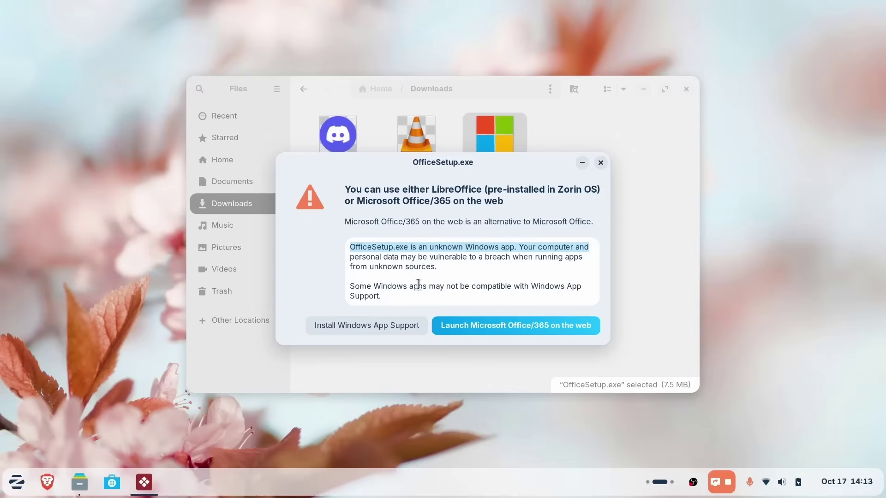
{"action": "left_click", "coordinate": [466, 320]}
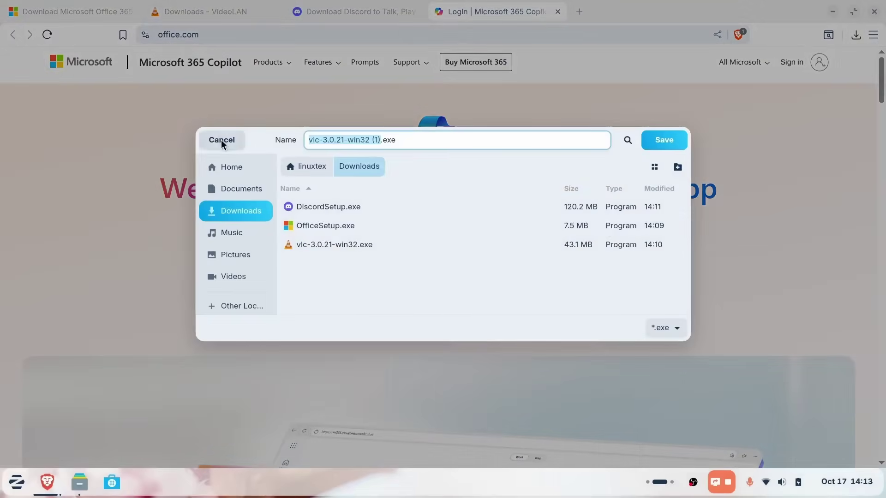
{"action": "left_click", "coordinate": [222, 141]}
{"action": "scroll", "coordinate": [275, 221], "scroll_direction": "down", "scroll_amount": 10}
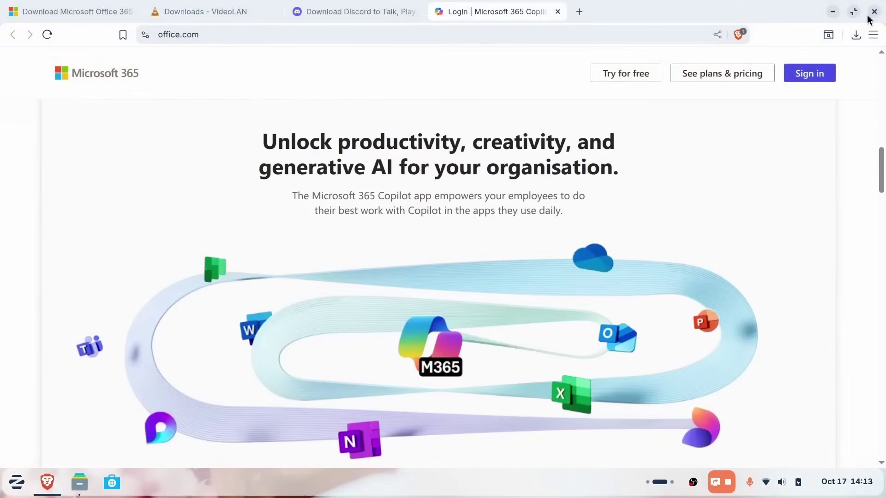
{"action": "left_click", "coordinate": [873, 12]}
{"action": "left_click", "coordinate": [506, 147]}
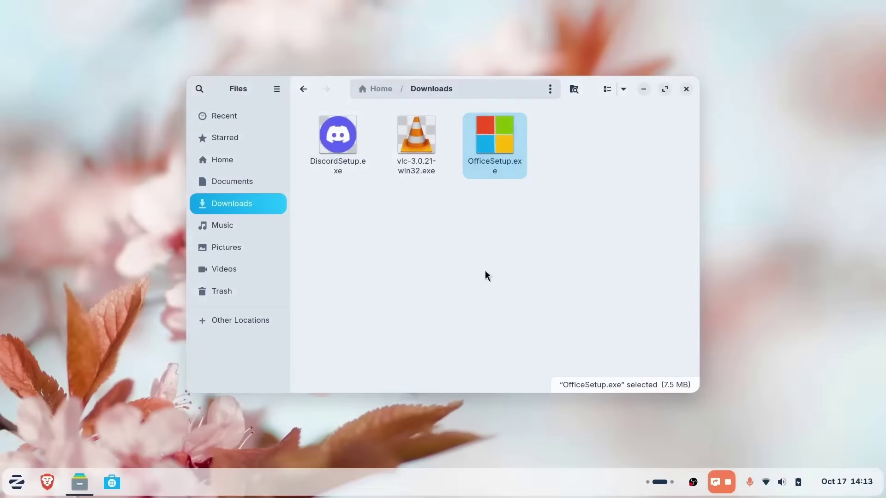
Search the Software store for 'steam' and open the Steam details page.
{"action": "left_click", "coordinate": [462, 233]}
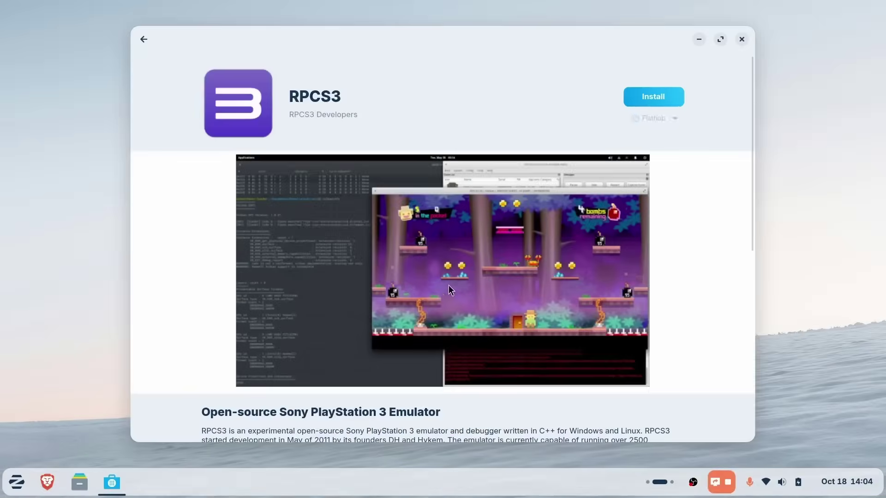
{"action": "scroll", "coordinate": [364, 282], "scroll_direction": "down", "scroll_amount": 3}
{"action": "key", "text": "ctrl+f"}
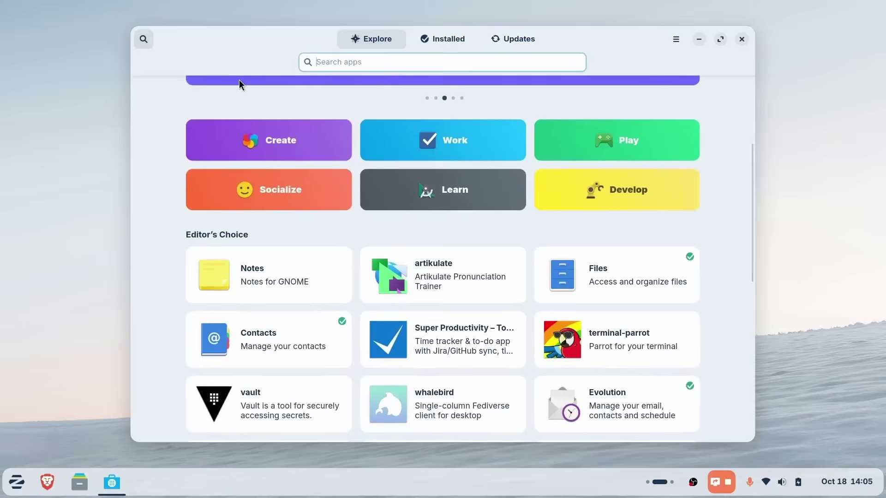
{"action": "type", "text": "steam"}
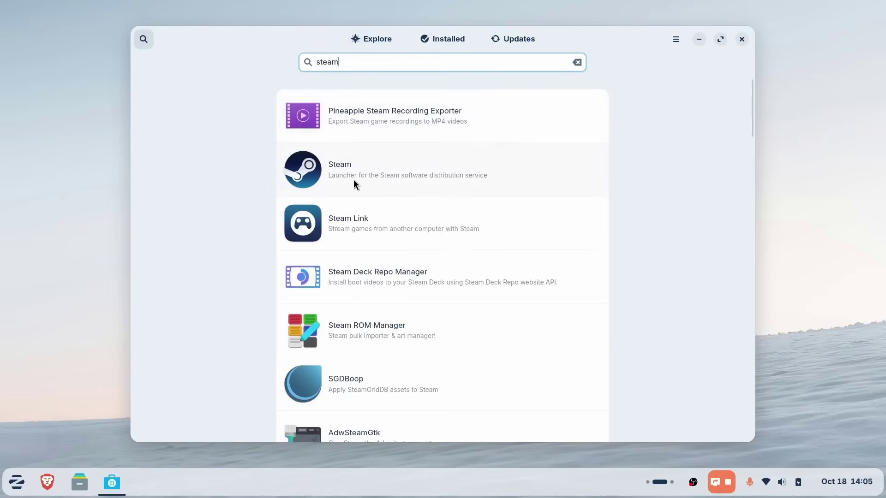
{"action": "left_click", "coordinate": [354, 184]}
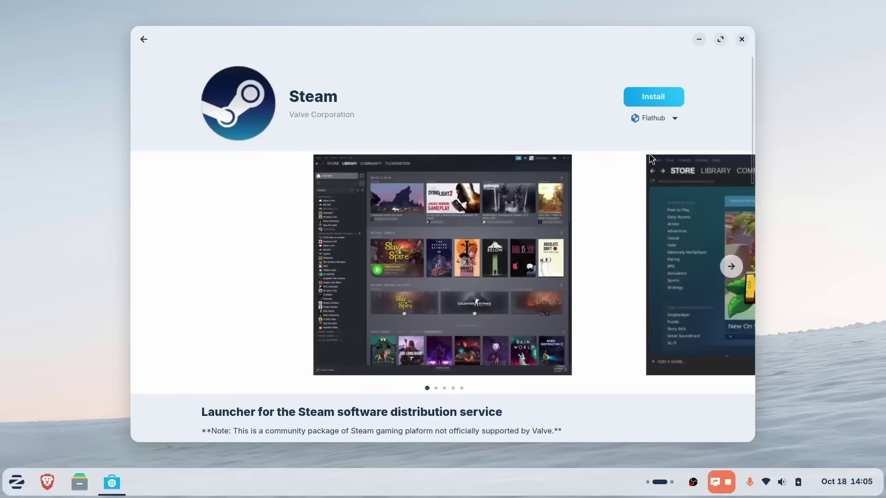
Install Steam from the Zorin OS source, authorising with the account password, and launch its installer.
{"action": "left_click", "coordinate": [664, 118]}
{"action": "left_click", "coordinate": [659, 205]}
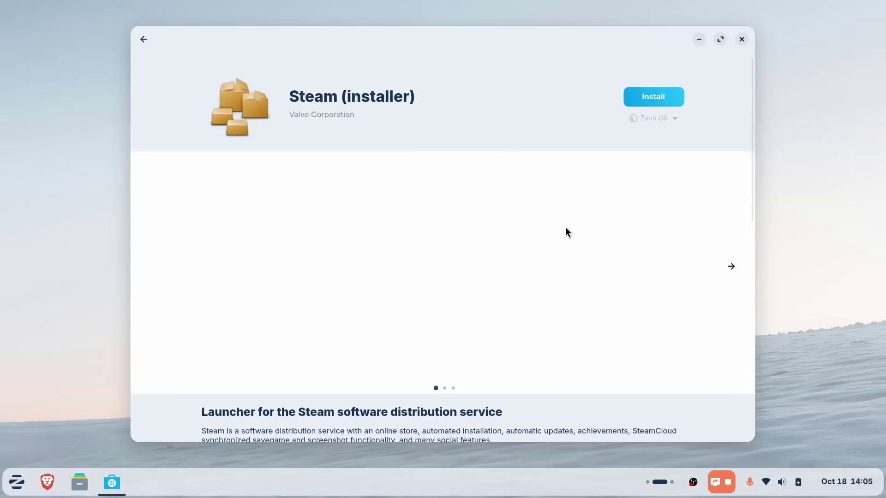
{"action": "left_click", "coordinate": [658, 99]}
{"action": "type", "text": "l"}
{"action": "key", "text": "Return"}
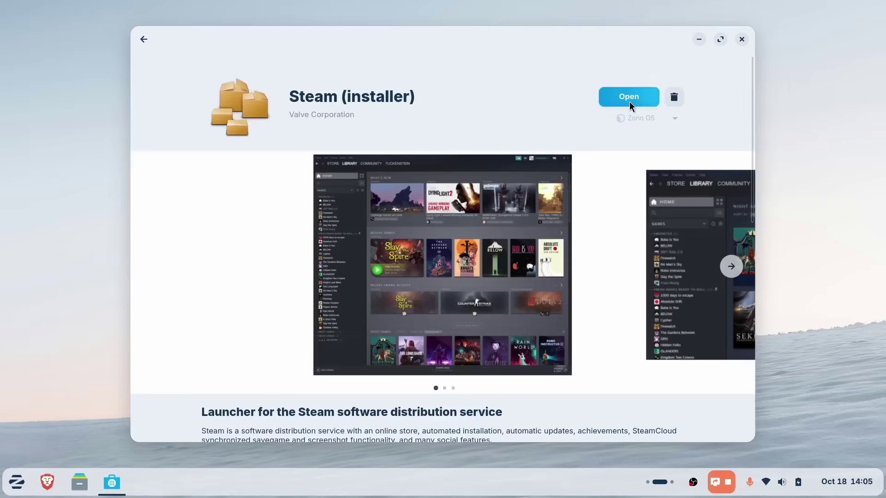
{"action": "left_click", "coordinate": [629, 102]}
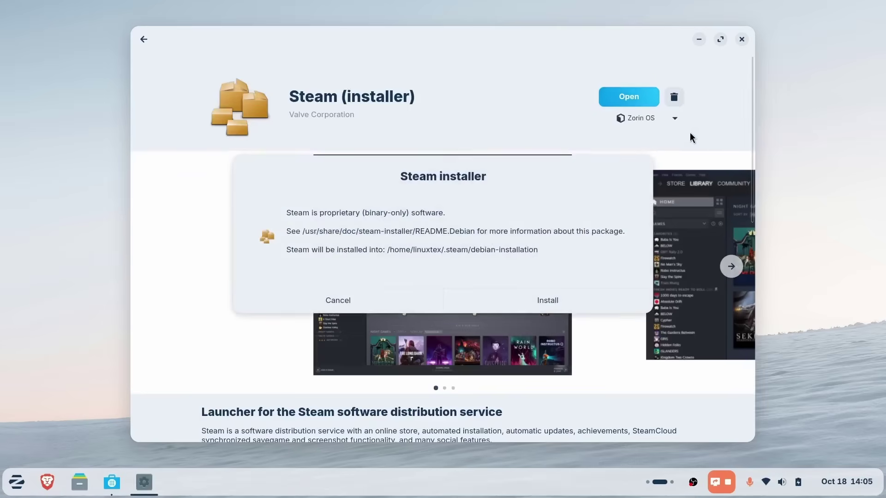
{"action": "left_click", "coordinate": [520, 303]}
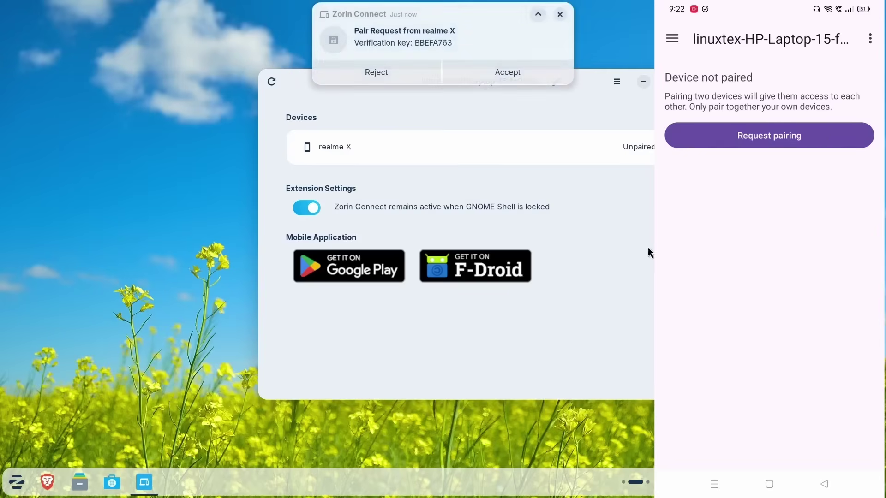
Accept the pair request from realme X and open the photo it transferred.
{"action": "left_click", "coordinate": [546, 78]}
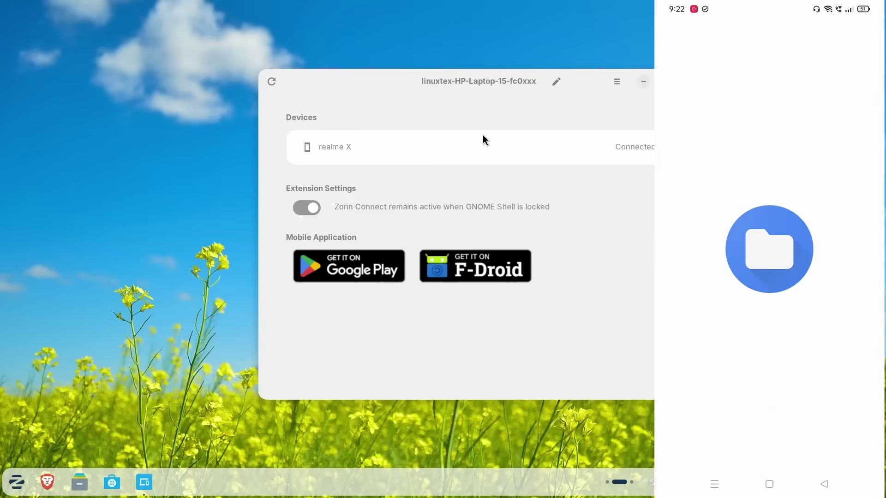
{"action": "mouse_move", "coordinate": [467, 38]}
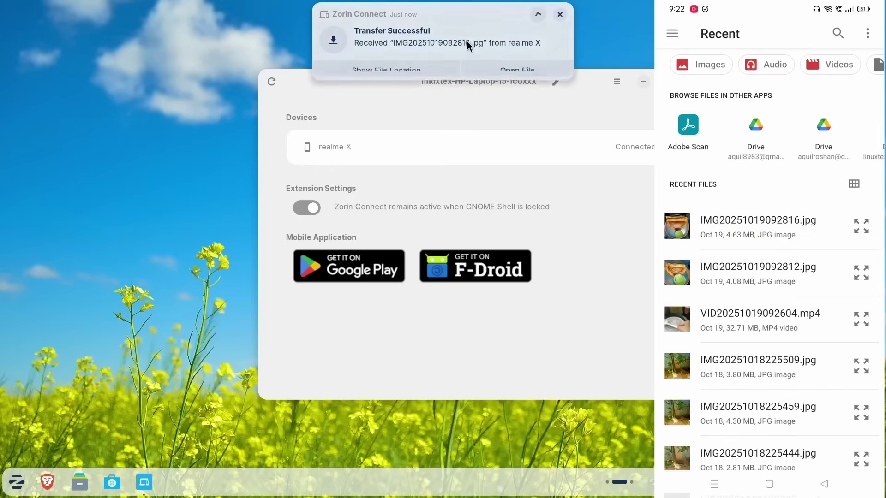
{"action": "left_click", "coordinate": [531, 60]}
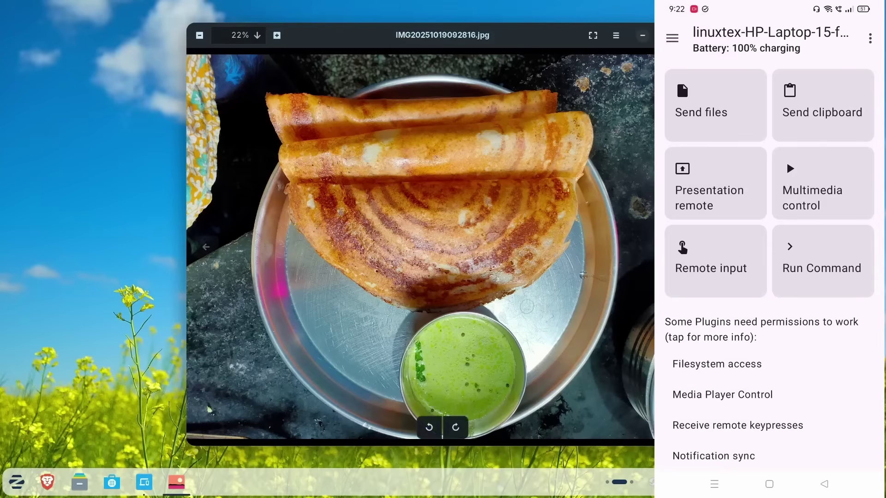
Close the image viewer and open the About page by searching 'about'.
{"action": "key", "text": "ctrl+w"}
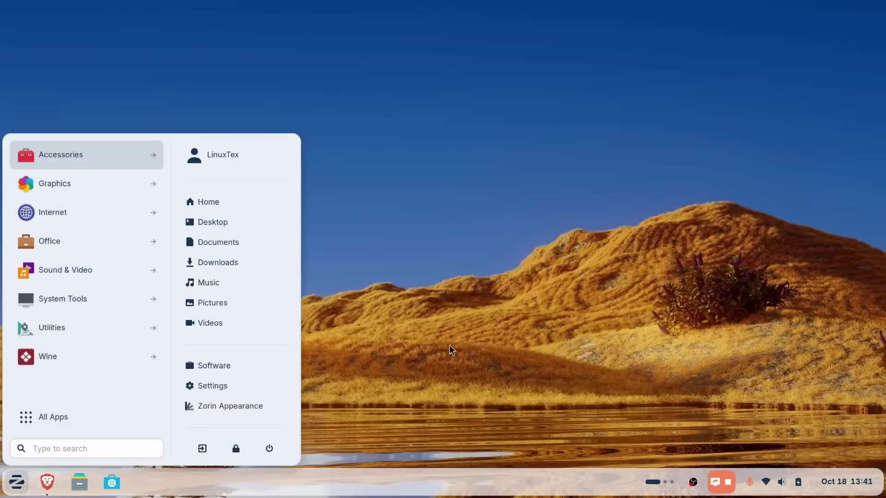
{"action": "type", "text": "about"}
{"action": "key", "text": "Return"}
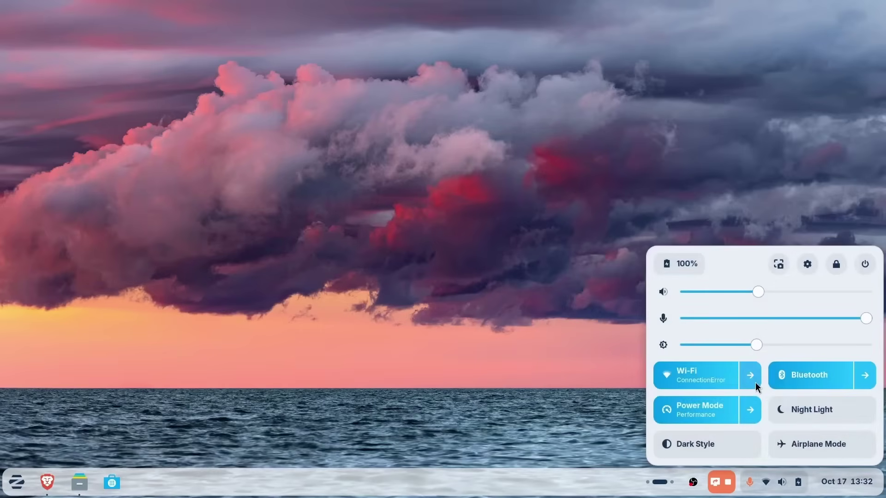
{"action": "left_click", "coordinate": [755, 383]}
{"action": "key", "text": "Escape"}
{"action": "left_click", "coordinate": [750, 410]}
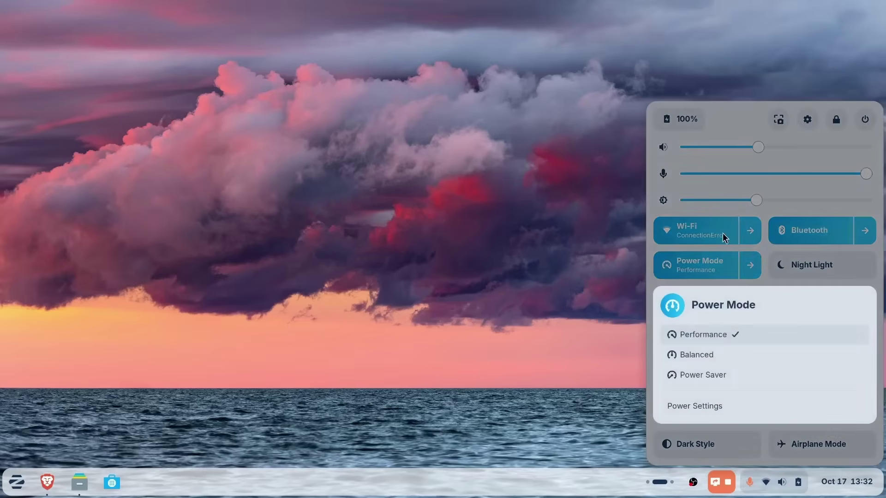
{"action": "key", "text": "Escape"}
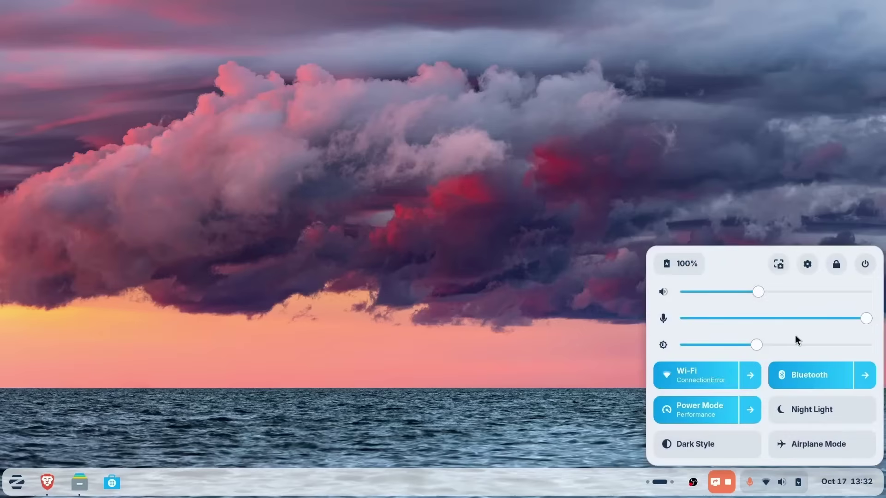
{"action": "left_click", "coordinate": [710, 448]}
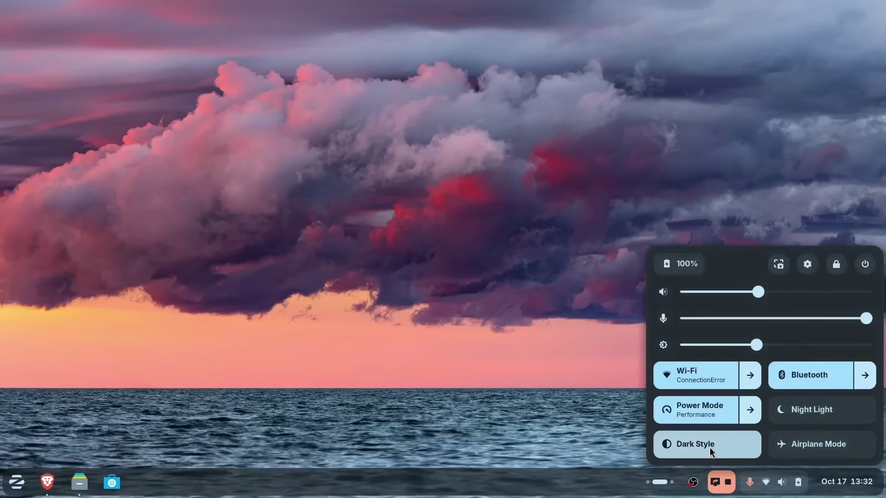
{"action": "left_click", "coordinate": [711, 450]}
{"action": "left_click", "coordinate": [487, 381]}
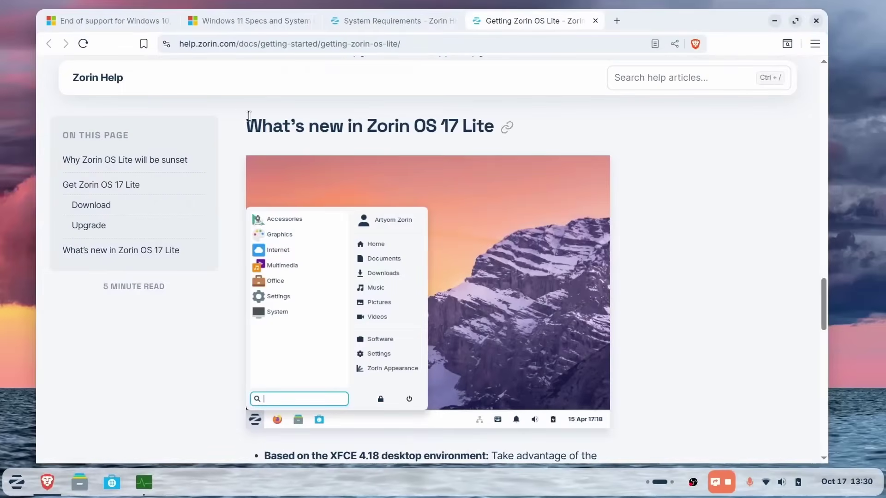
Review Microsoft's Windows 10 end-of-support page, then switch to the Windows 11 Specs tab.
{"action": "left_click", "coordinate": [111, 21]}
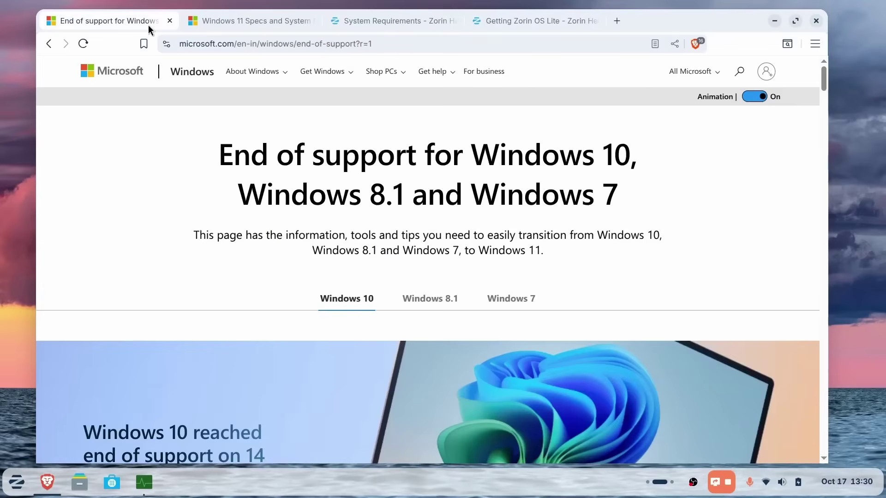
{"action": "triple_click", "coordinate": [365, 166]}
{"action": "scroll", "coordinate": [342, 258], "scroll_direction": "down", "scroll_amount": 3}
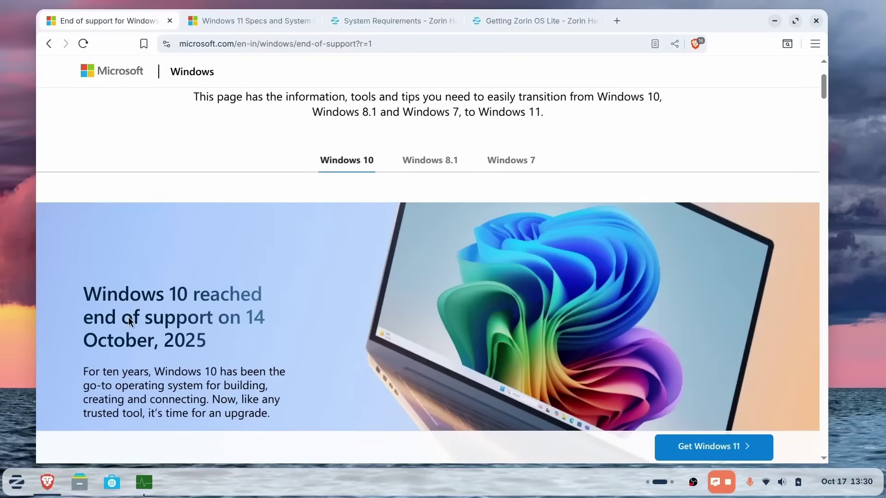
{"action": "scroll", "coordinate": [247, 342], "scroll_direction": "down", "scroll_amount": 3}
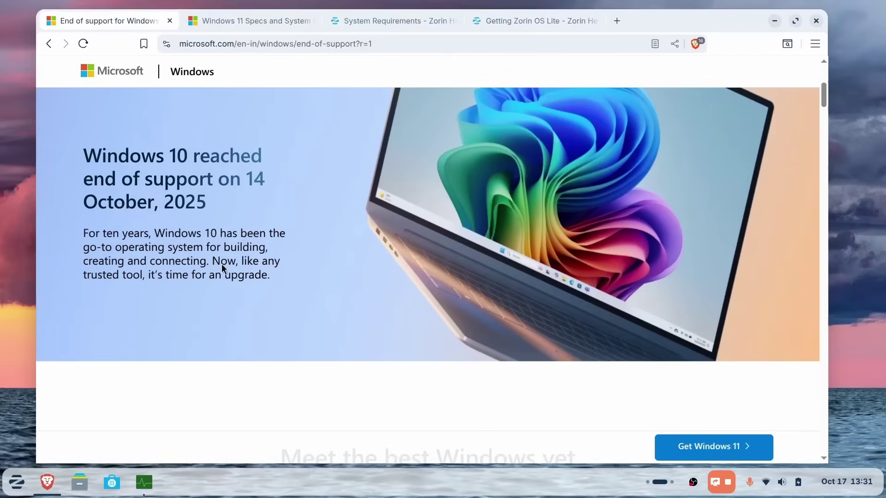
{"action": "scroll", "coordinate": [326, 280], "scroll_direction": "down", "scroll_amount": 3}
{"action": "scroll", "coordinate": [325, 279], "scroll_direction": "up", "scroll_amount": 5}
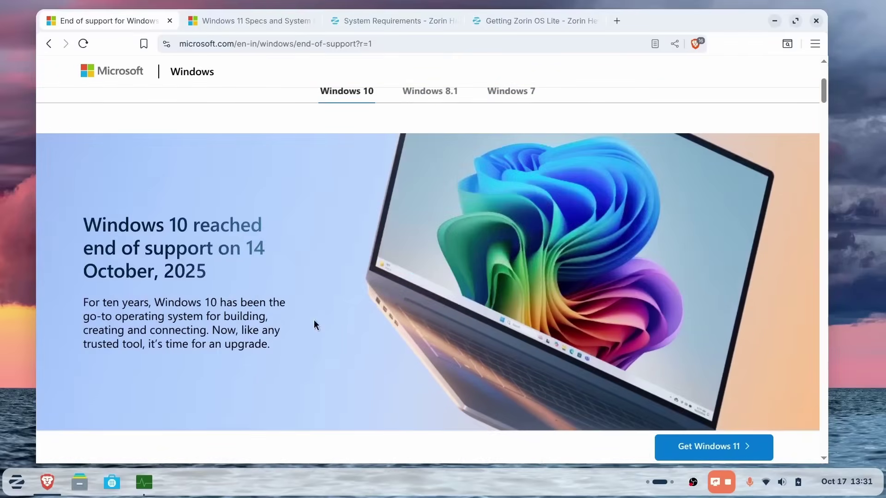
{"action": "scroll", "coordinate": [228, 290], "scroll_direction": "up", "scroll_amount": 3}
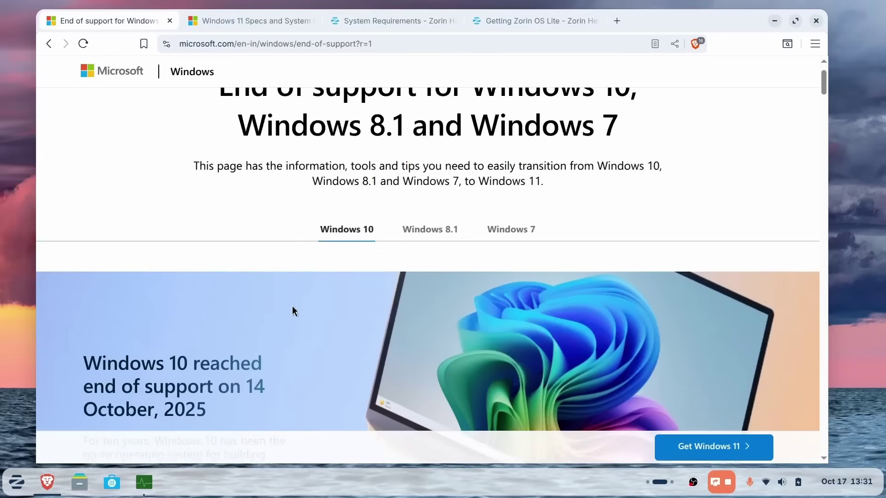
{"action": "left_click", "coordinate": [230, 19]}
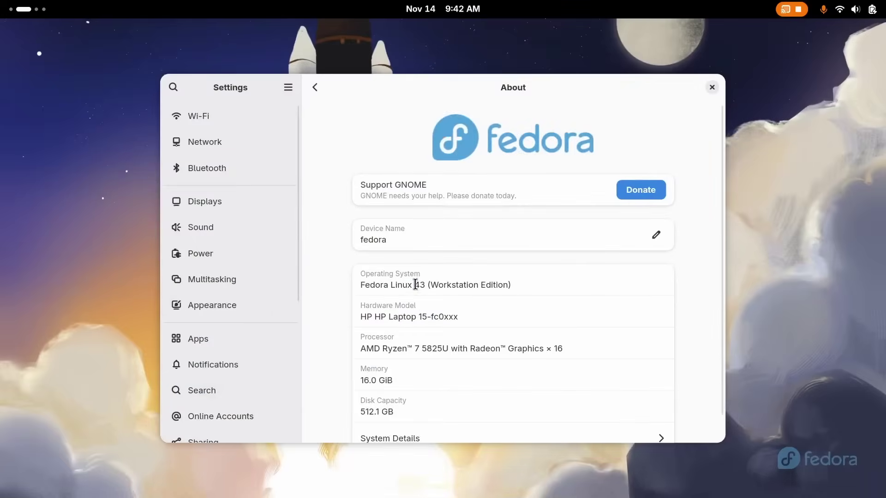
Select the Fedora Linux 43 name on About, then view and close System Details.
{"action": "triple_click", "coordinate": [415, 285]}
{"action": "scroll", "coordinate": [445, 336], "scroll_direction": "down", "scroll_amount": 1}
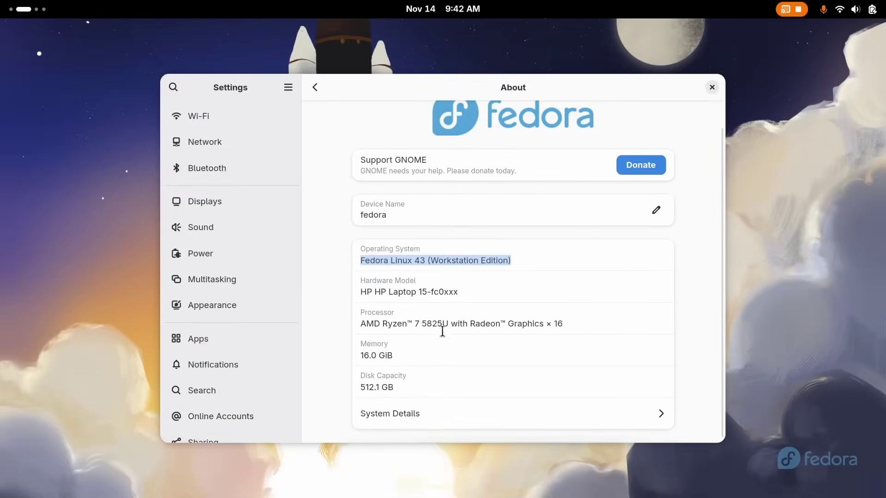
{"action": "left_click", "coordinate": [467, 411]}
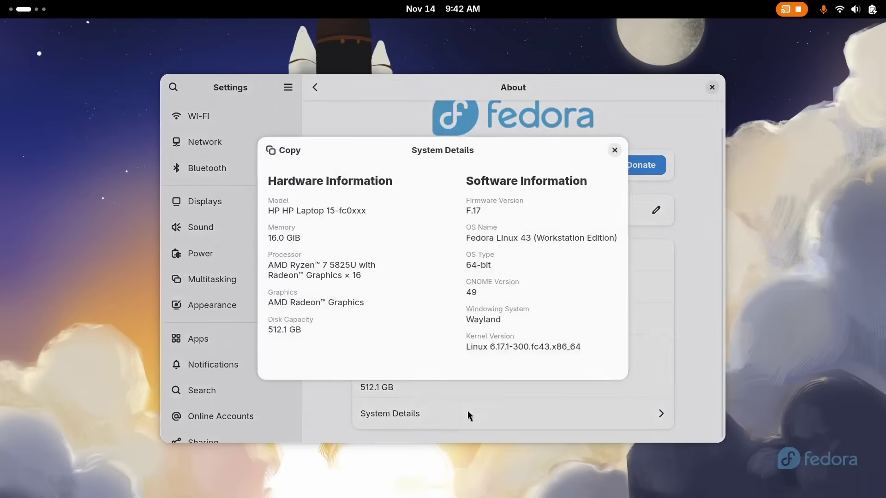
{"action": "left_click", "coordinate": [616, 150]}
Close Settings, glance at the app grid in Activities, and return to the desktop.
{"action": "left_click", "coordinate": [711, 89]}
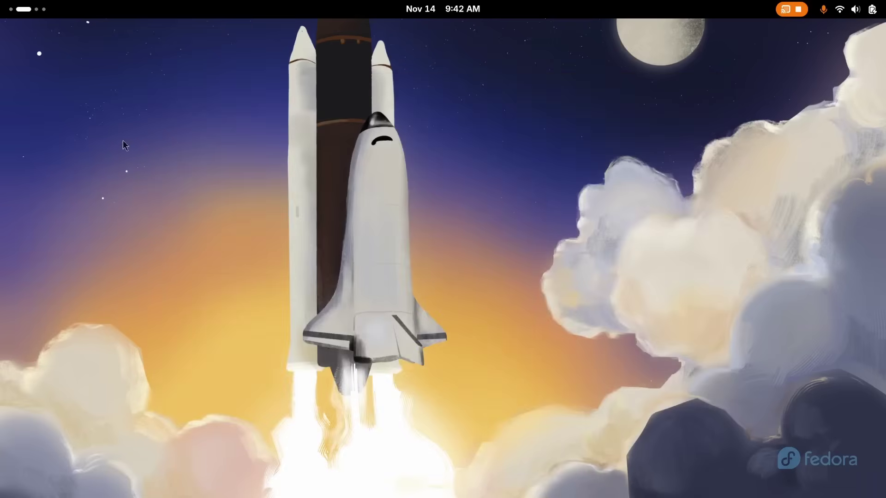
{"action": "mouse_move", "coordinate": [1, 1]}
{"action": "left_click", "coordinate": [604, 463]}
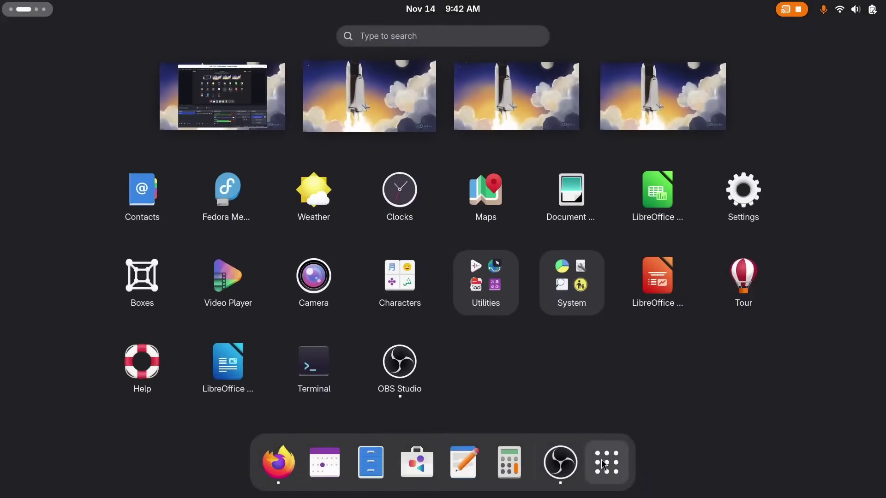
{"action": "left_click", "coordinate": [388, 122]}
In Quick Settings, lower the microphone level, set Power Mode to Performance, and toggle Dark Style on and off.
{"action": "left_click", "coordinate": [856, 10]}
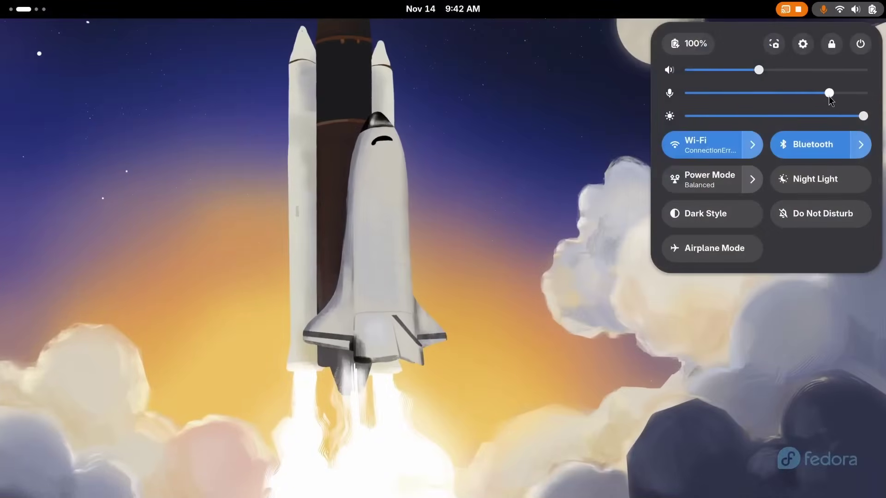
{"action": "left_click_drag", "start_coordinate": [858, 118], "coordinate": [815, 118]}
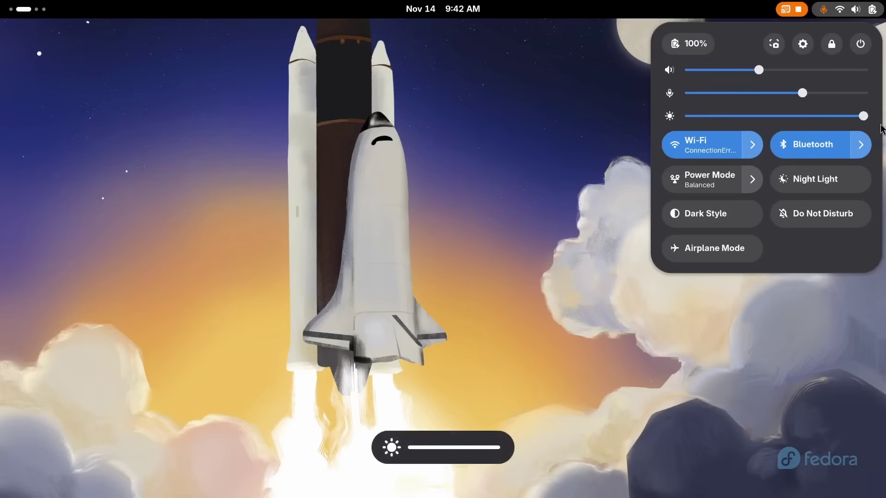
{"action": "left_click", "coordinate": [753, 179]}
{"action": "left_click", "coordinate": [749, 247]}
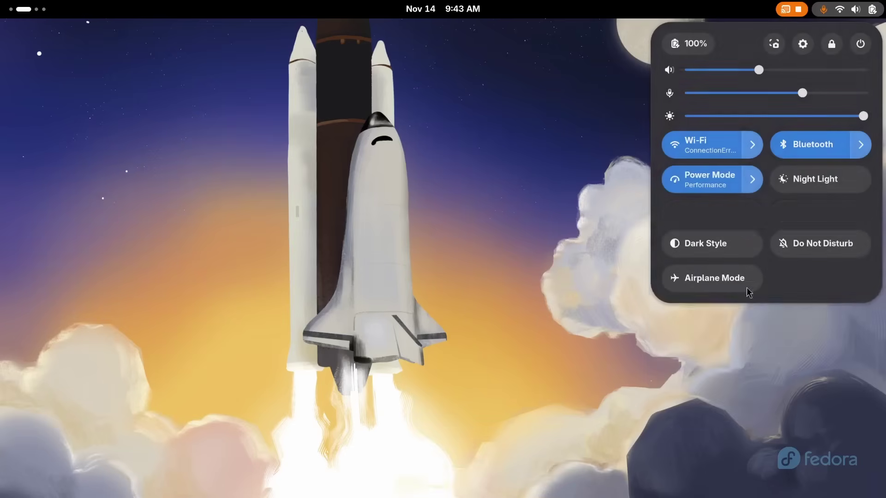
{"action": "left_click", "coordinate": [685, 218]}
{"action": "left_click", "coordinate": [683, 217]}
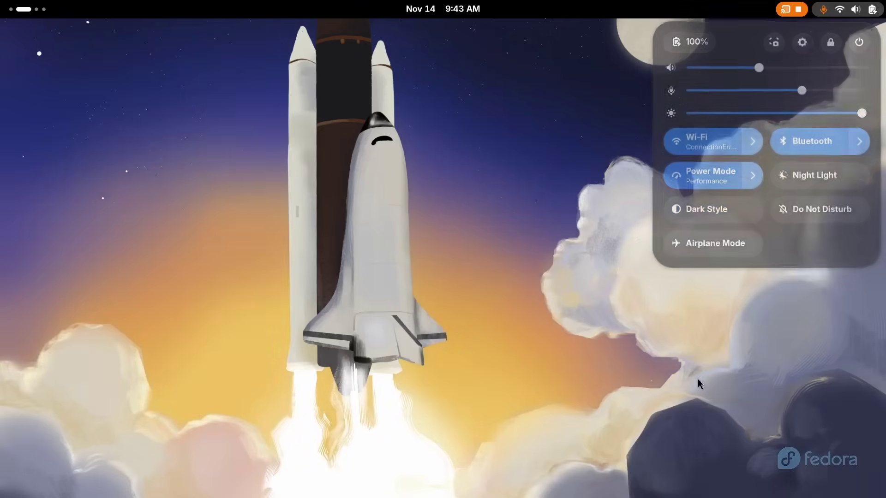
{"action": "left_click", "coordinate": [574, 6]}
Peek at the calendar and the app grid, then return to the plain desktop.
{"action": "left_click", "coordinate": [443, 9]}
{"action": "left_click", "coordinate": [23, 8]}
{"action": "left_click", "coordinate": [606, 463]}
{"action": "left_click", "coordinate": [367, 111]}
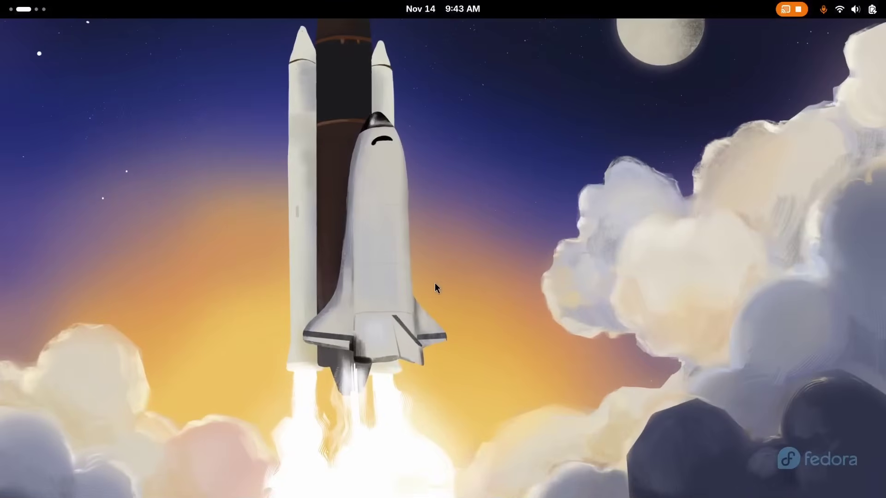
Open a Terminal by searching 'termi' and move it toward the upper left.
{"action": "key", "text": "super"}
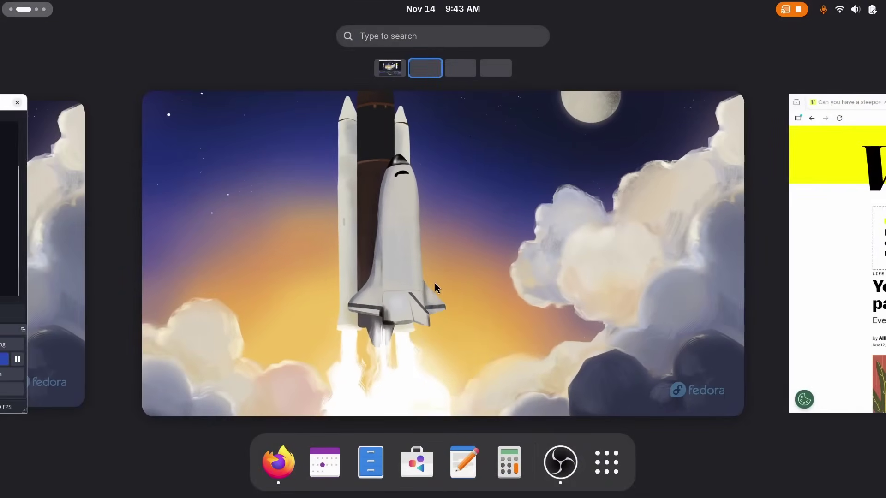
{"action": "type", "text": "termi"}
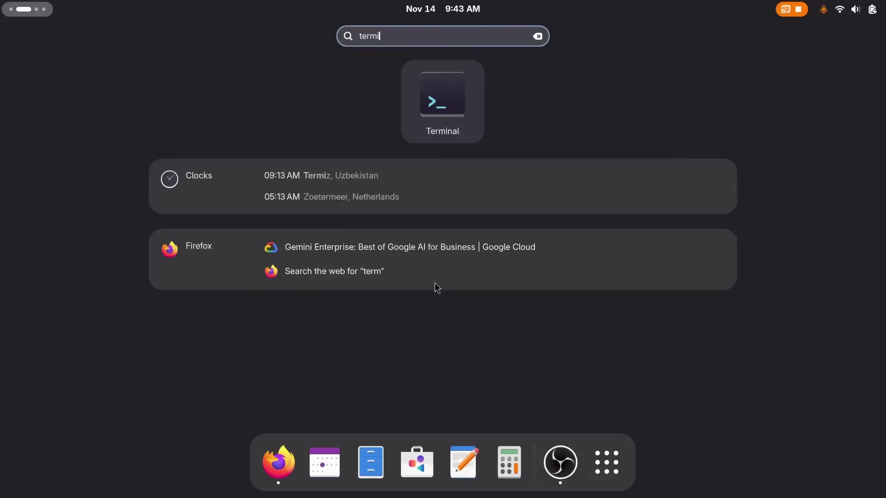
{"action": "key", "text": "Return"}
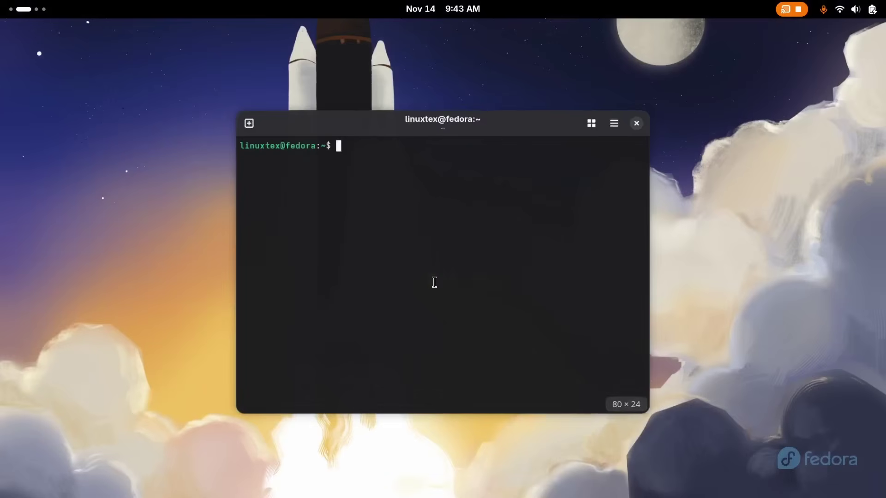
{"action": "left_click_drag", "start_coordinate": [481, 116], "coordinate": [277, 67]}
Open Files at the home folder, place it lower right, and alternate focus with the terminal.
{"action": "key", "text": "super"}
{"action": "left_click", "coordinate": [349, 470]}
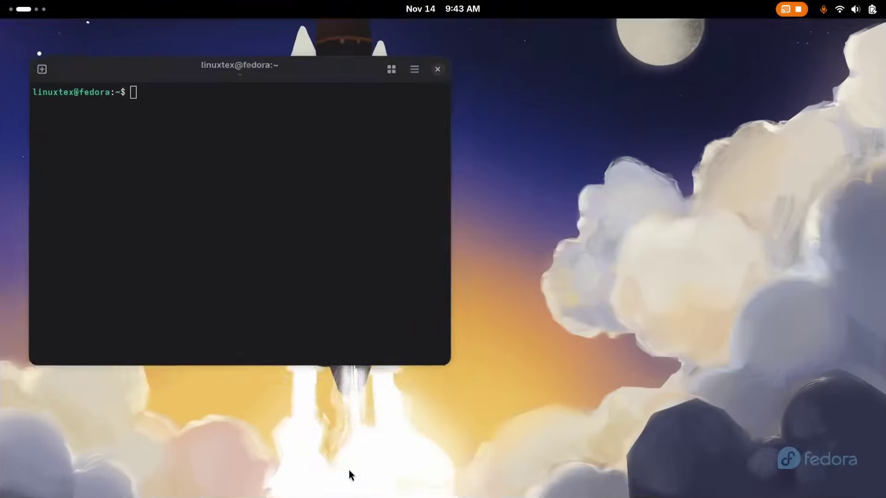
{"action": "left_click_drag", "start_coordinate": [347, 124], "coordinate": [516, 168]}
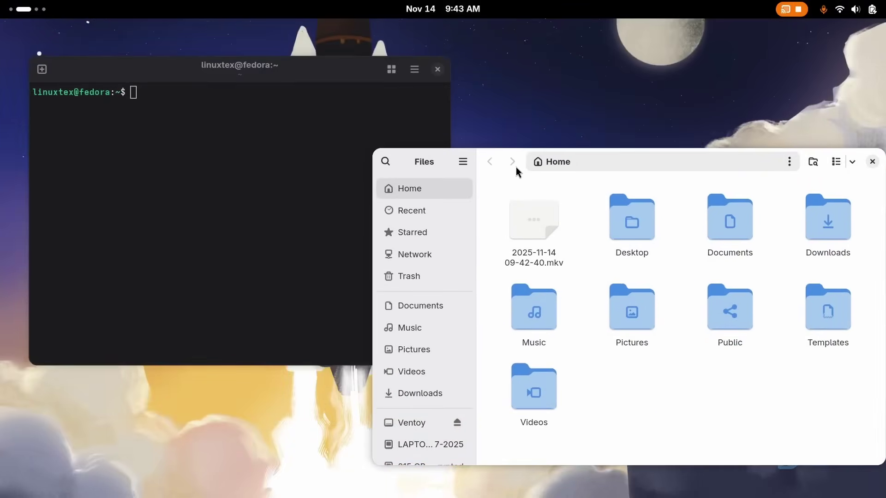
{"action": "left_click", "coordinate": [263, 269]}
{"action": "left_click", "coordinate": [625, 431]}
{"action": "left_click", "coordinate": [257, 276]}
{"action": "left_click", "coordinate": [625, 356]}
Visit other workspaces to check the Firefox window, then return to the terminal and Files workspace.
{"action": "key", "text": "super+Page_Up"}
{"action": "key", "text": "super+Page_Down"}
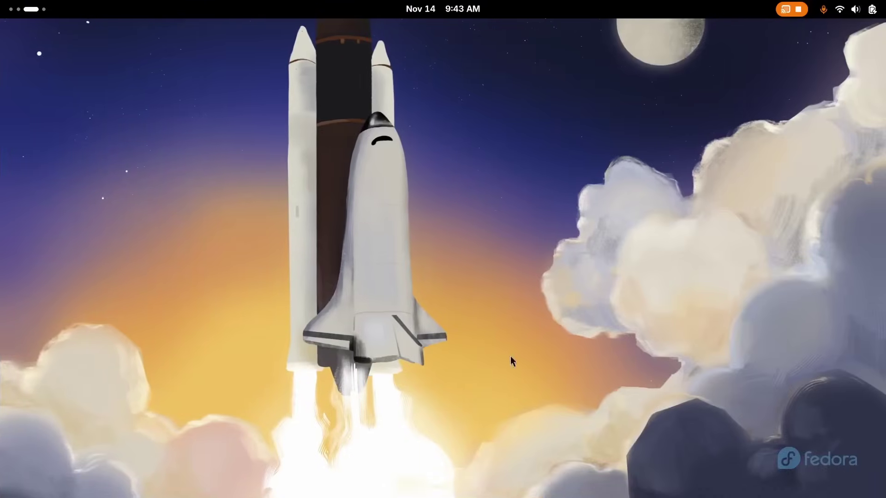
{"action": "key", "text": "super"}
{"action": "left_click", "coordinate": [361, 228]}
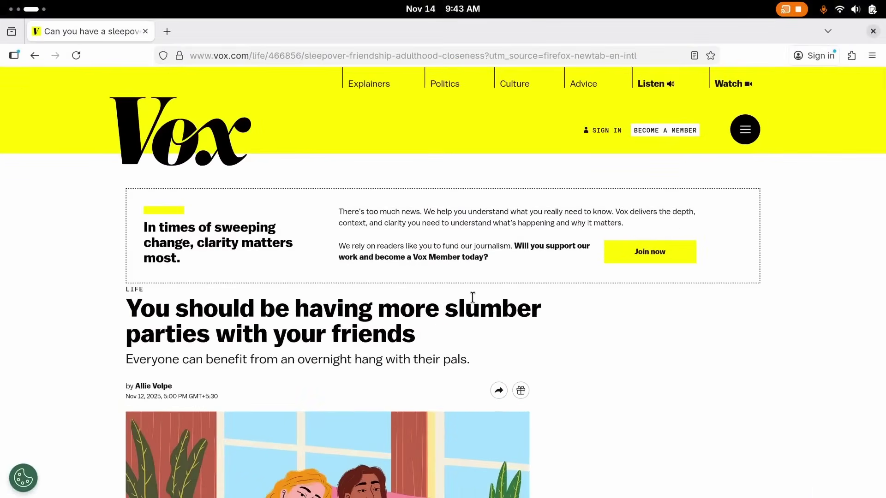
{"action": "scroll", "coordinate": [369, 298], "scroll_direction": "down", "scroll_amount": 5}
{"action": "scroll", "coordinate": [369, 298], "scroll_direction": "up", "scroll_amount": 7}
{"action": "key", "text": "super+Page_Up"}
Select the Pictures folder and toggle Dark Style on and off in Quick Settings.
{"action": "left_click", "coordinate": [632, 314]}
{"action": "left_click", "coordinate": [844, 9]}
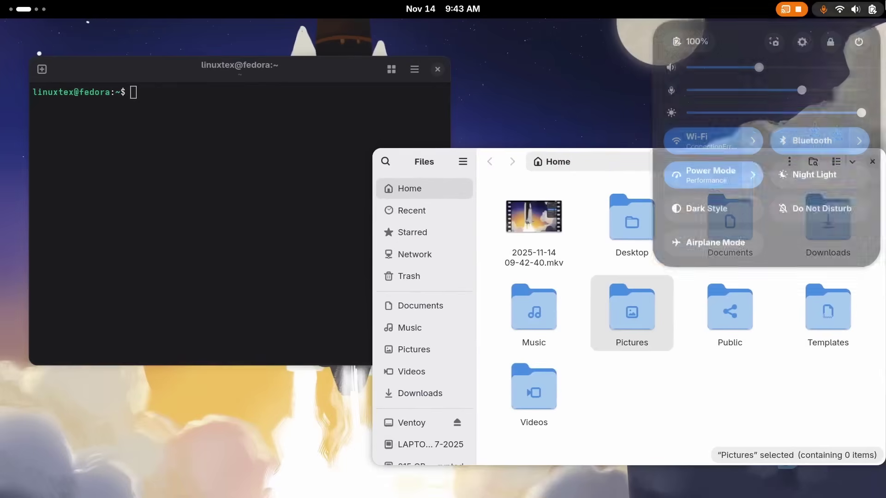
{"action": "left_click", "coordinate": [699, 214]}
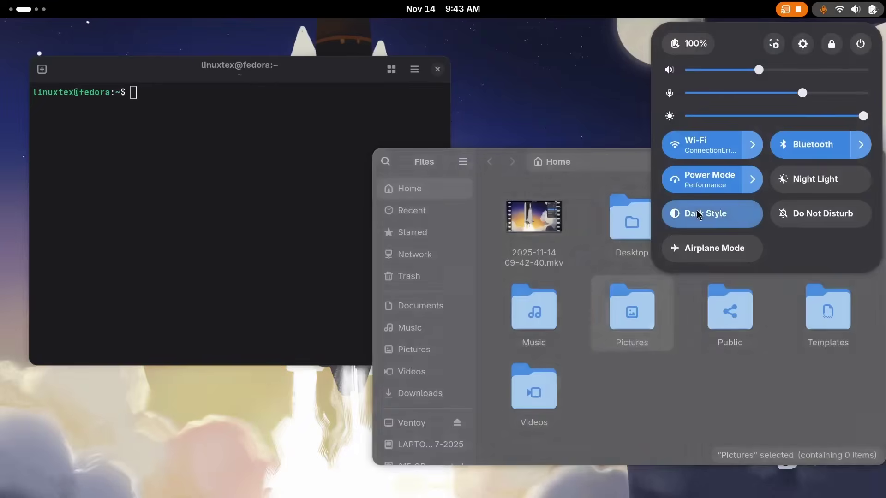
{"action": "left_click", "coordinate": [699, 214]}
{"action": "left_click", "coordinate": [214, 243]}
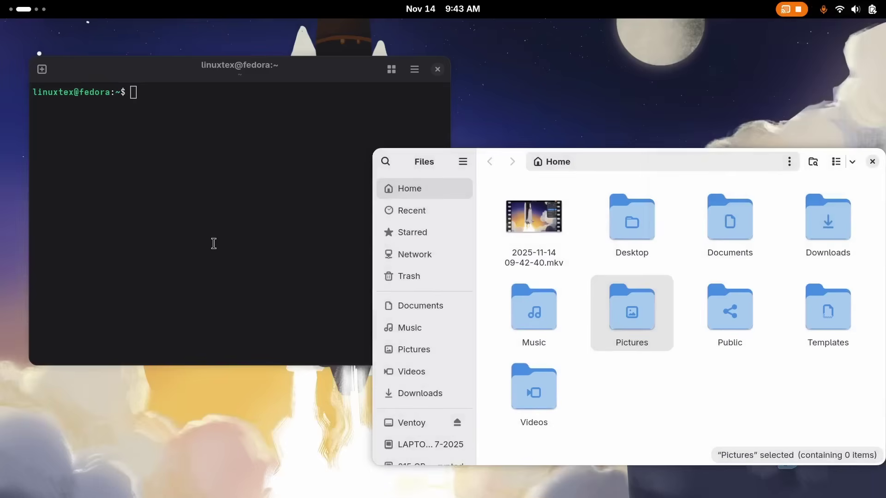
Open Calendar and shrink it into a smaller floating window.
{"action": "key", "text": "super"}
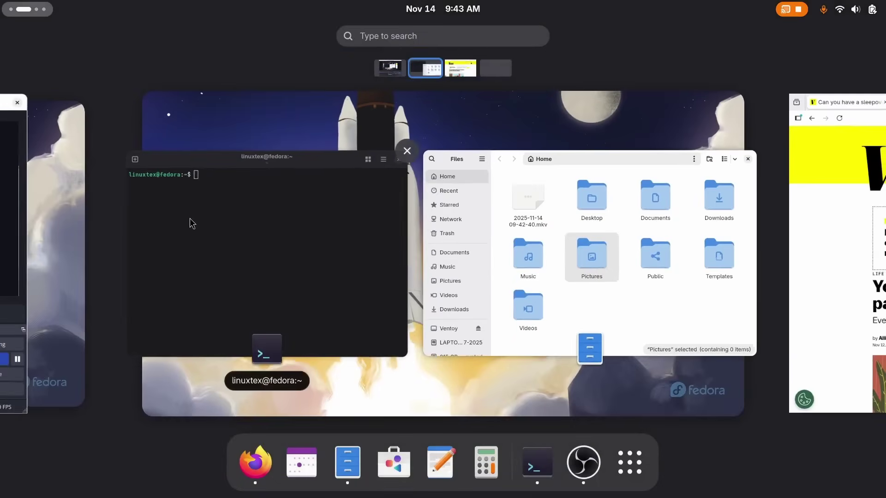
{"action": "left_click", "coordinate": [301, 462]}
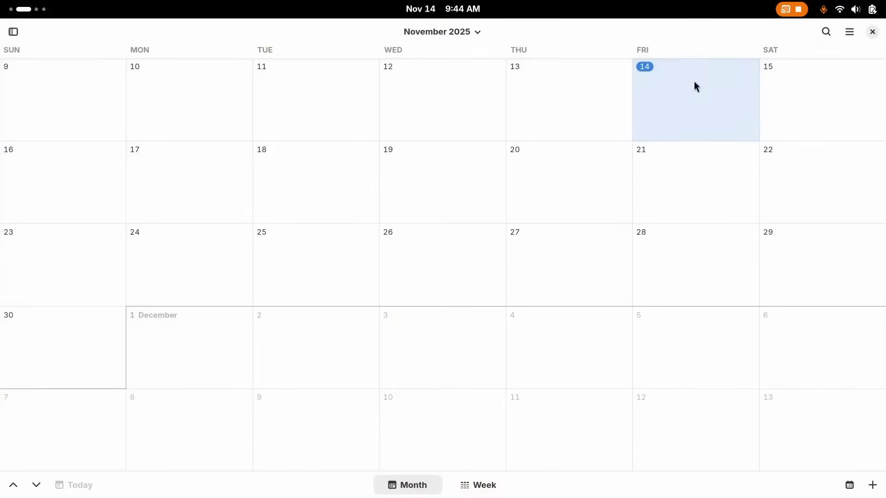
{"action": "left_click_drag", "start_coordinate": [745, 24], "coordinate": [279, 141]}
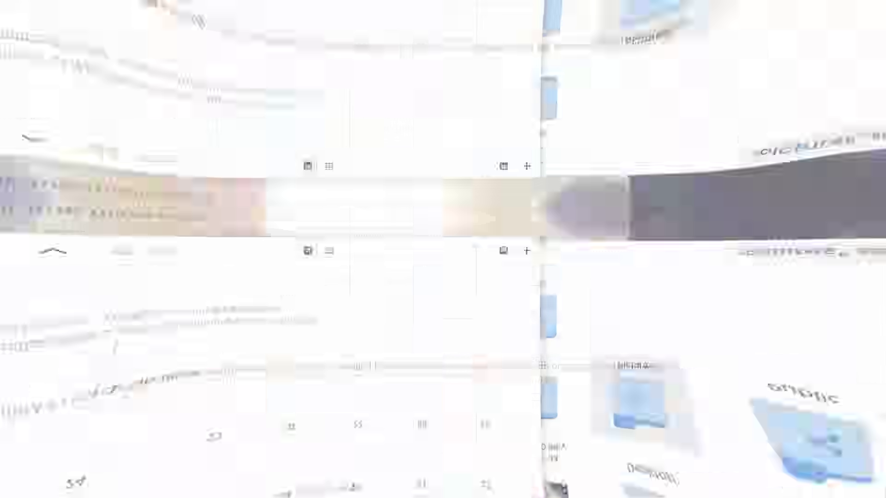
Open RPM Fusion's Configuration page and select the Fedora dnf install command for copying.
{"action": "triple_click", "coordinate": [124, 131]}
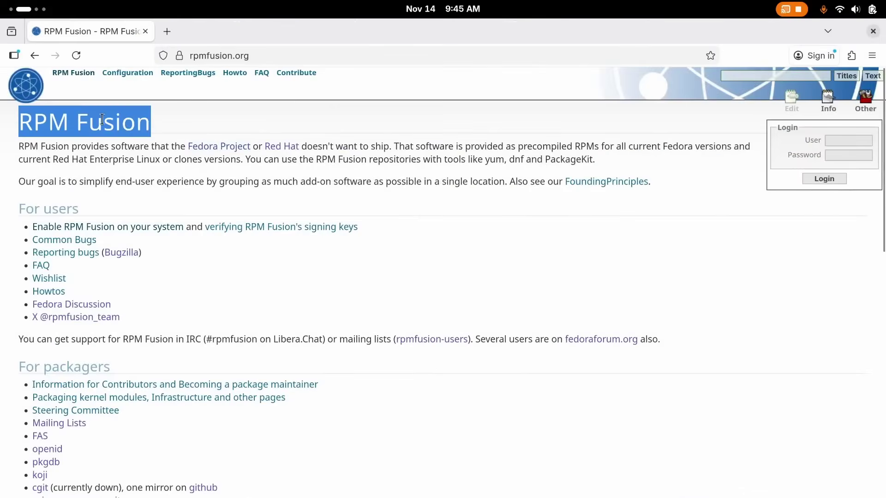
{"action": "left_click", "coordinate": [156, 226]}
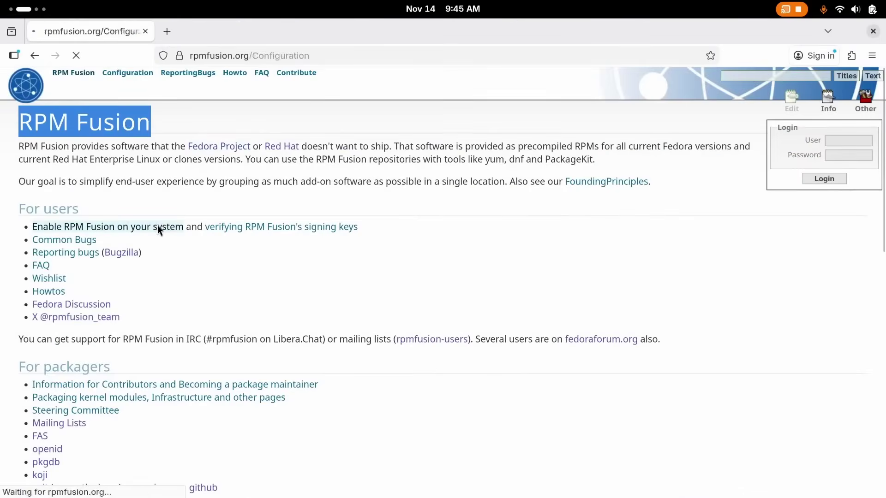
{"action": "scroll", "coordinate": [329, 187], "scroll_direction": "down", "scroll_amount": 15}
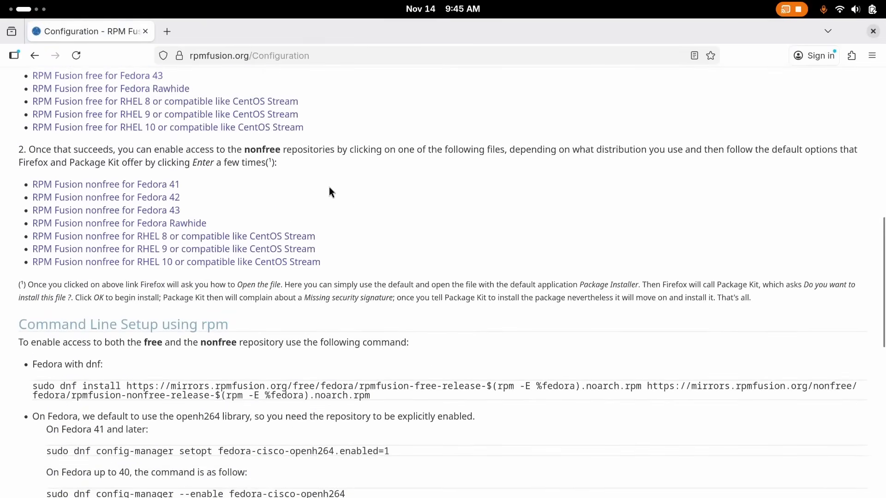
{"action": "triple_click", "coordinate": [234, 247]}
{"action": "triple_click", "coordinate": [234, 246]}
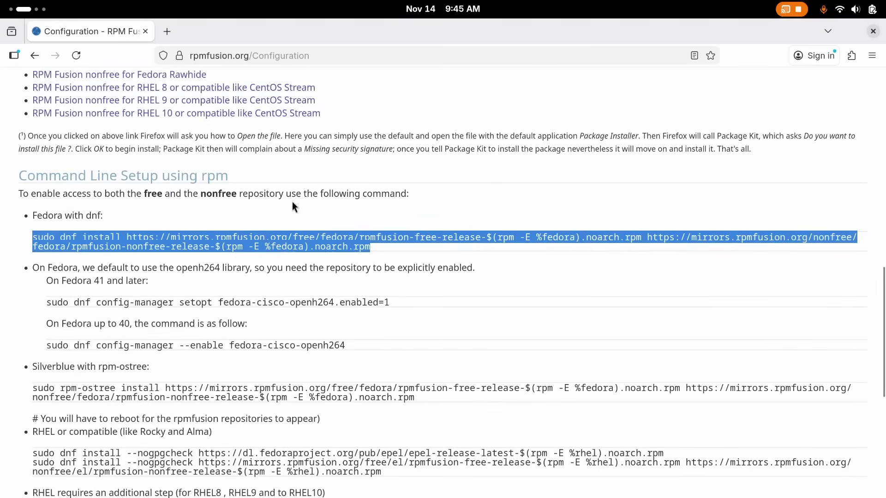
{"action": "right_click", "coordinate": [244, 243]}
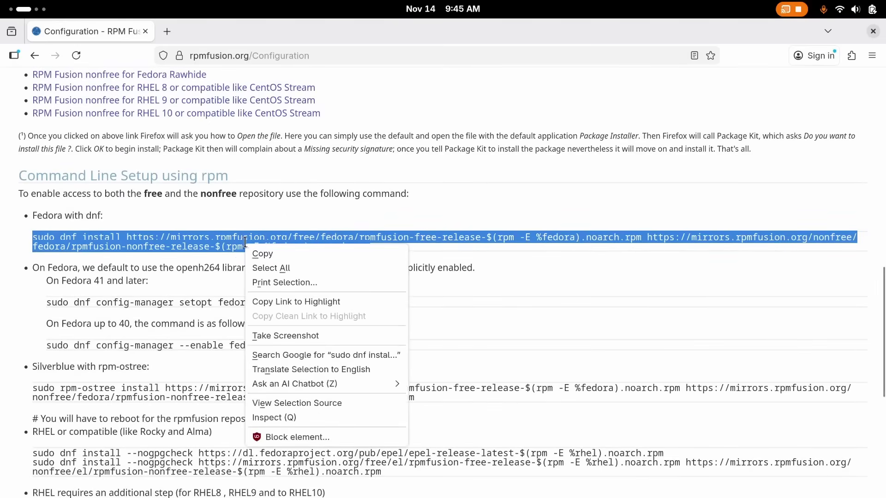
Copy the dnf command and launch Terminal by searching 'ter' in Activities.
{"action": "left_click", "coordinate": [275, 260]}
{"action": "key", "text": "super"}
{"action": "type", "text": "ter"}
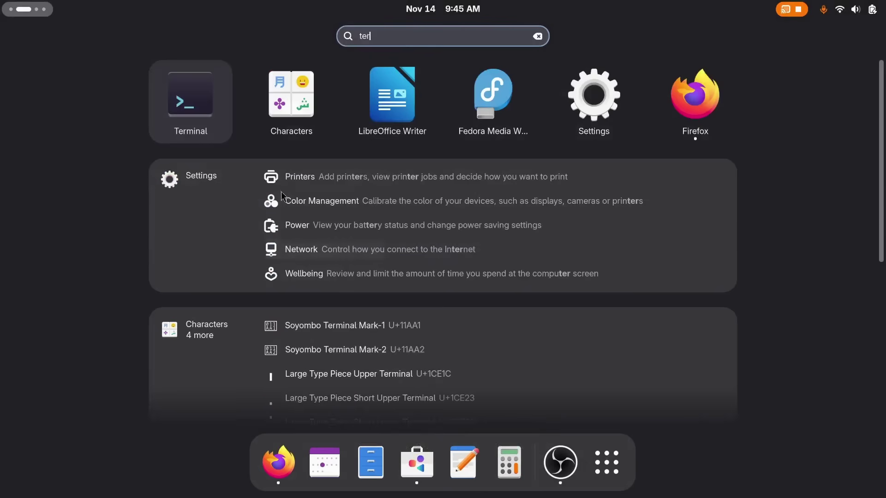
{"action": "key", "text": "Return"}
Paste and run the RPM Fusion install command, entering the sudo password.
{"action": "right_click", "coordinate": [299, 222]}
{"action": "left_click", "coordinate": [366, 258]}
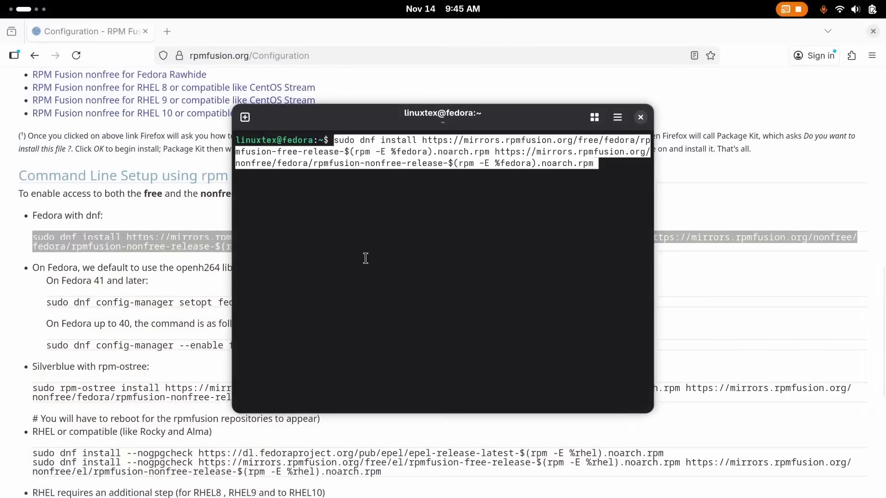
{"action": "key", "text": "Return"}
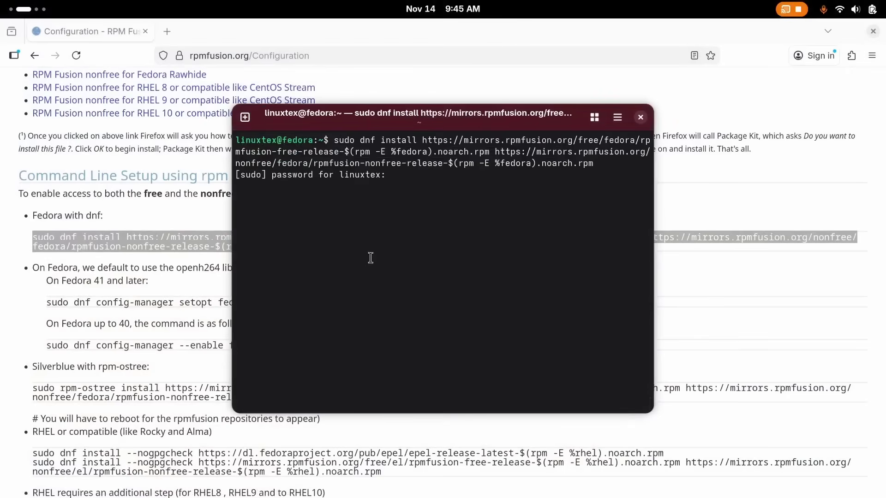
{"action": "key", "text": "Return"}
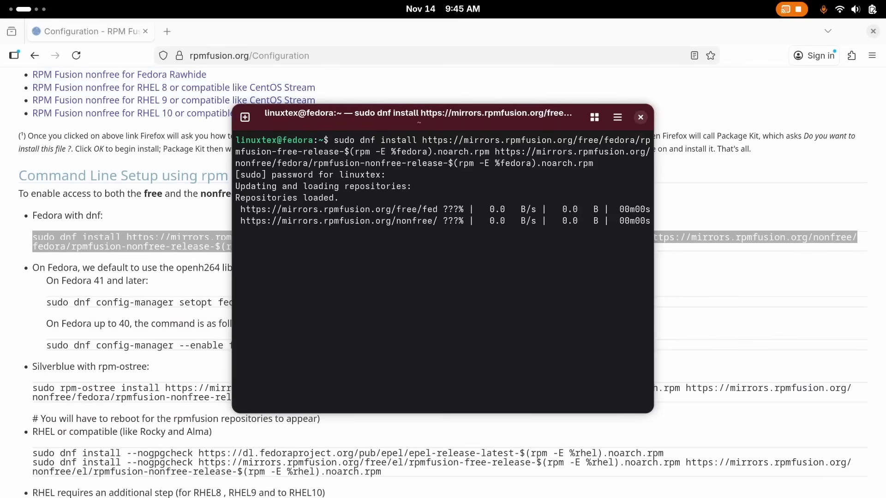
{"action": "key", "text": "super"}
Bring GNOME Software forward and cycle the Explore featured banner through Morphosis to Upscaler.
{"action": "left_click", "coordinate": [439, 461]}
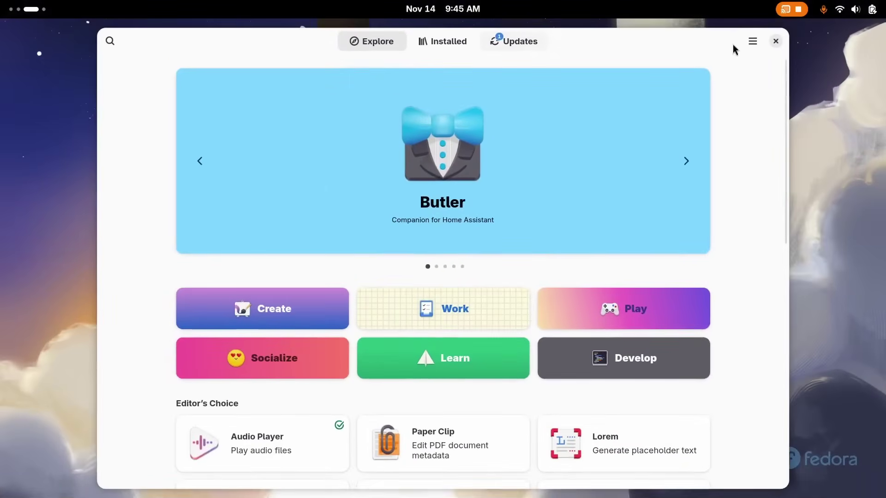
{"action": "left_click", "coordinate": [691, 172]}
{"action": "left_click", "coordinate": [690, 172]}
{"action": "left_click", "coordinate": [687, 164]}
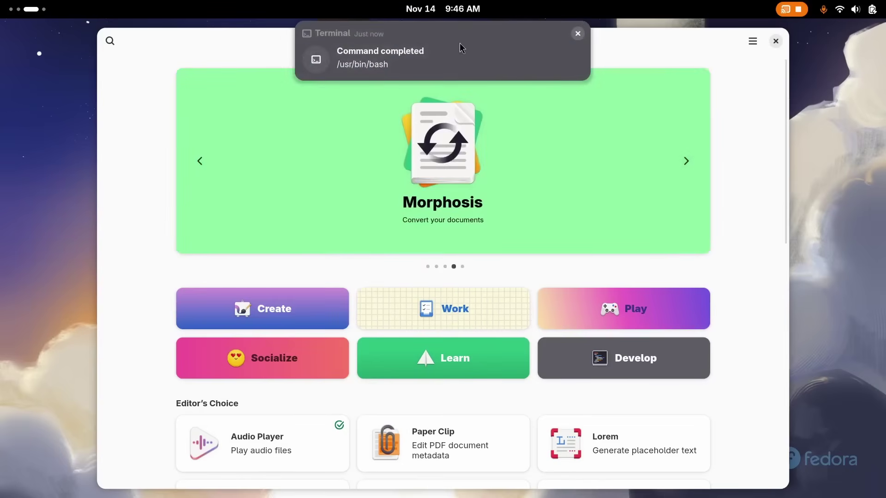
{"action": "left_click", "coordinate": [577, 33]}
{"action": "left_click", "coordinate": [687, 162]}
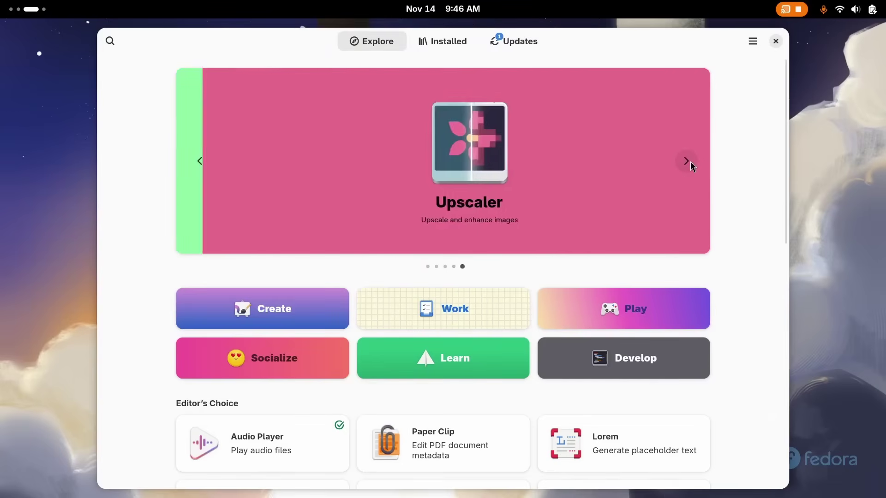
Inspect Upscaler's details page, screenshots, install source options and download size breakdown.
{"action": "left_click", "coordinate": [551, 177]}
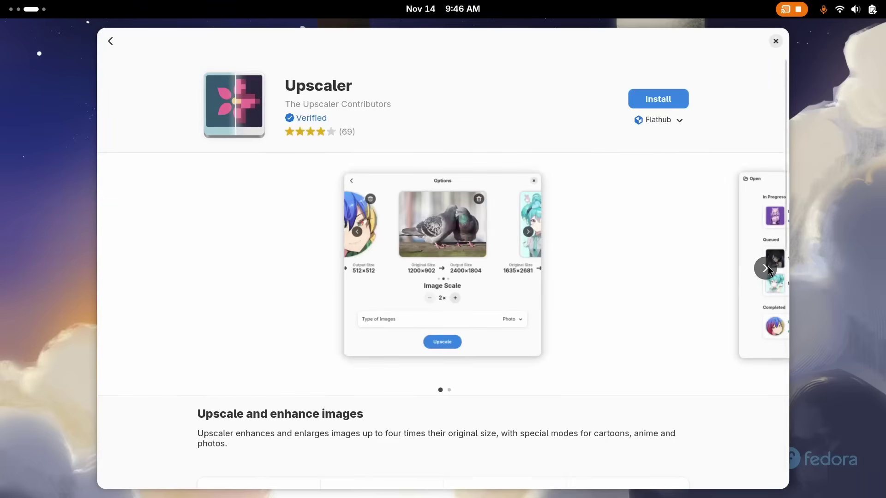
{"action": "left_click", "coordinate": [768, 267]}
{"action": "left_click", "coordinate": [680, 121]}
{"action": "left_click", "coordinate": [679, 127]}
{"action": "scroll", "coordinate": [277, 232], "scroll_direction": "down", "scroll_amount": 6}
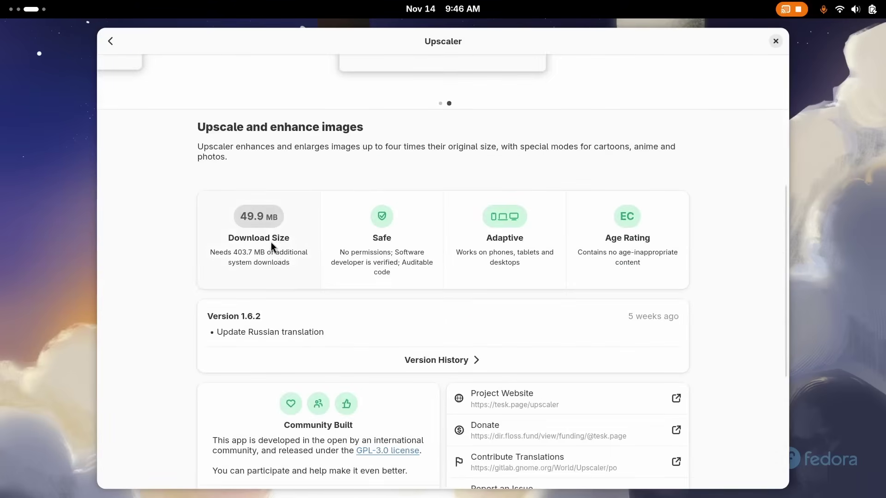
{"action": "left_click", "coordinate": [268, 239]}
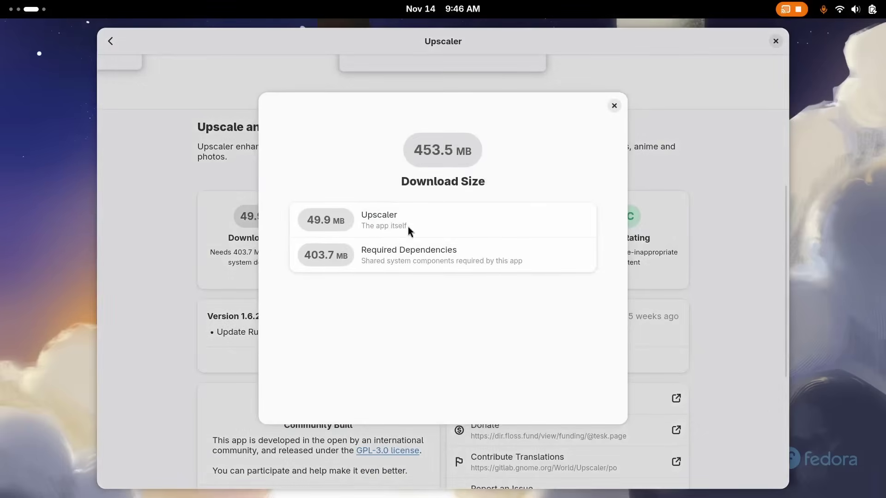
{"action": "left_click", "coordinate": [614, 106]}
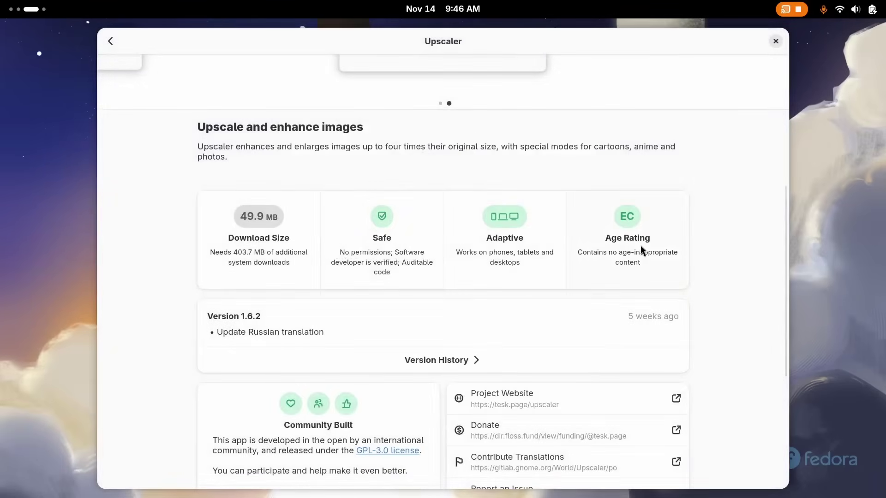
{"action": "scroll", "coordinate": [633, 267], "scroll_direction": "down", "scroll_amount": 5}
{"action": "scroll", "coordinate": [333, 374], "scroll_direction": "up", "scroll_amount": 5}
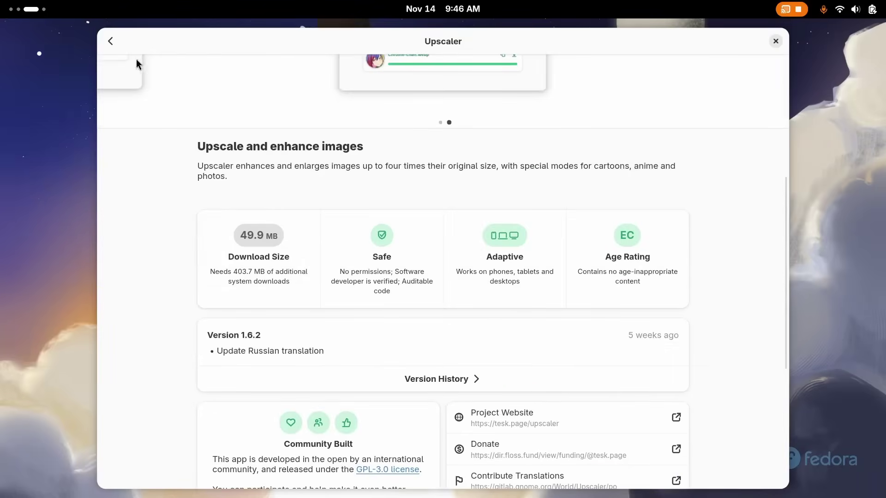
{"action": "left_click", "coordinate": [110, 42]}
Open Butler from the featured banner and browse its screenshots and install source options.
{"action": "left_click", "coordinate": [199, 163]}
{"action": "left_click", "coordinate": [198, 163]}
{"action": "left_click", "coordinate": [198, 163]}
{"action": "left_click", "coordinate": [199, 163]}
{"action": "left_click", "coordinate": [406, 160]}
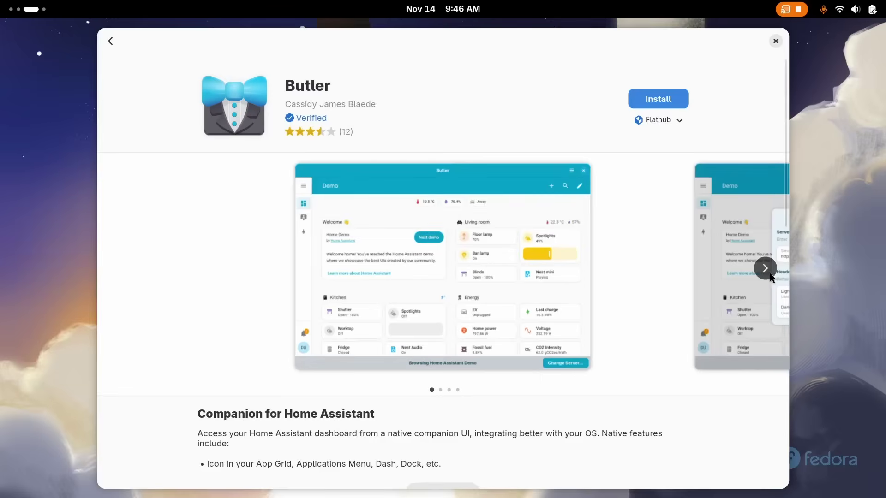
{"action": "left_click", "coordinate": [762, 270]}
{"action": "left_click", "coordinate": [762, 269]}
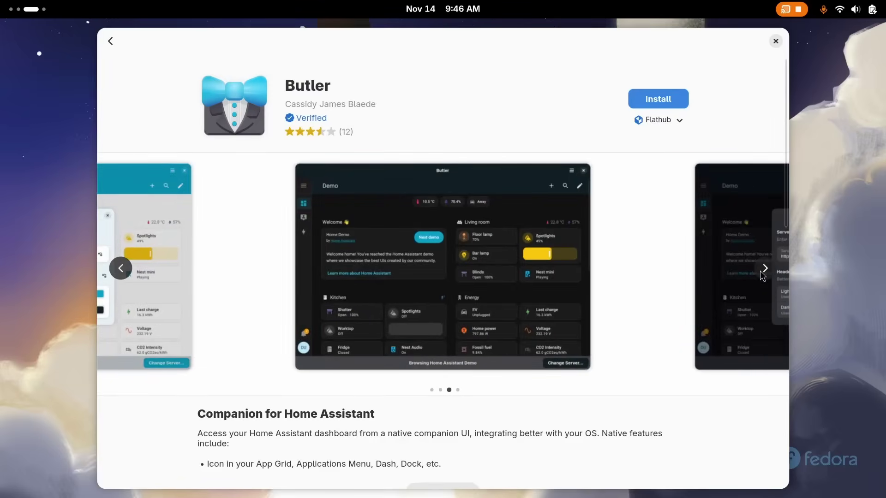
{"action": "left_click", "coordinate": [761, 269]}
{"action": "left_click", "coordinate": [669, 127]}
{"action": "left_click", "coordinate": [668, 126]}
{"action": "left_click", "coordinate": [110, 41]}
Open GNOME Settings on the Power page from the quick settings panel.
{"action": "scroll", "coordinate": [2, 10], "scroll_direction": "down", "scroll_amount": 1}
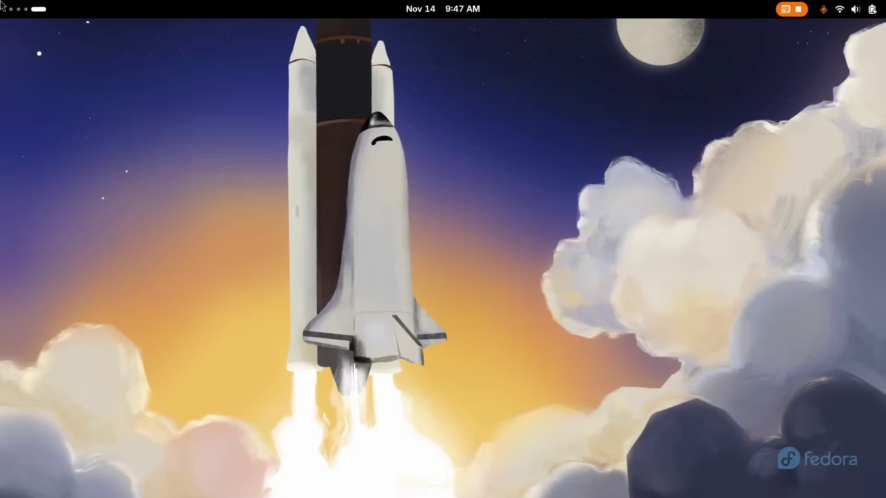
{"action": "left_click", "coordinate": [3, 10]}
{"action": "left_click", "coordinate": [855, 9]}
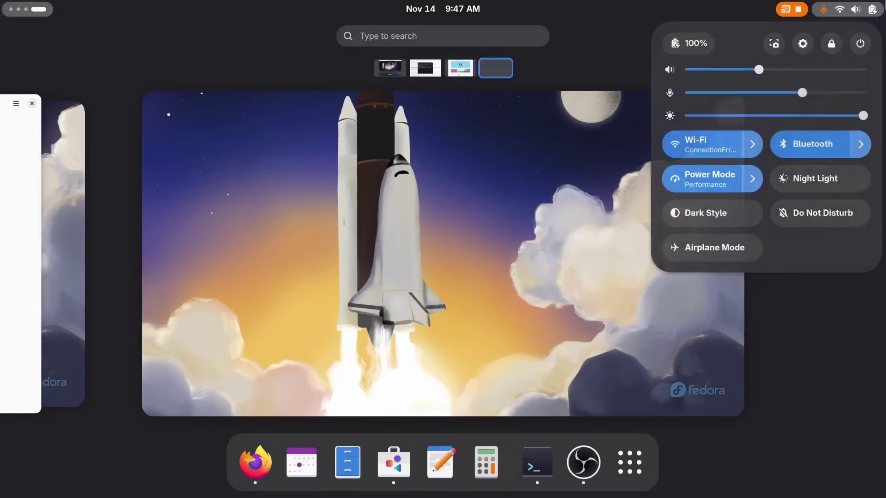
{"action": "left_click", "coordinate": [695, 46]}
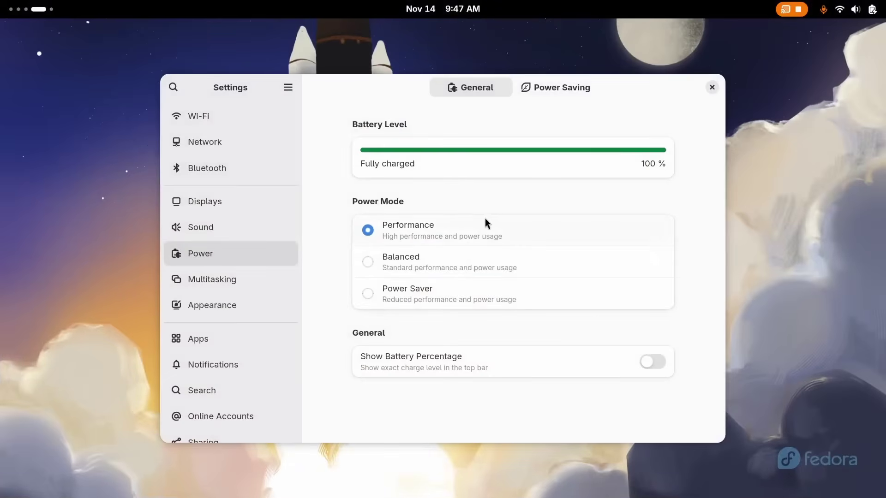
{"action": "left_click", "coordinate": [712, 87]}
{"action": "left_click", "coordinate": [854, 9]}
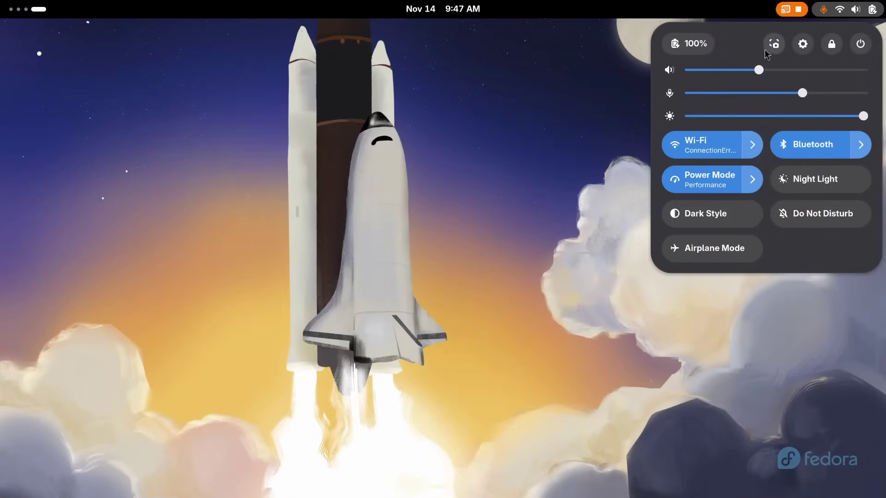
{"action": "left_click", "coordinate": [802, 46]}
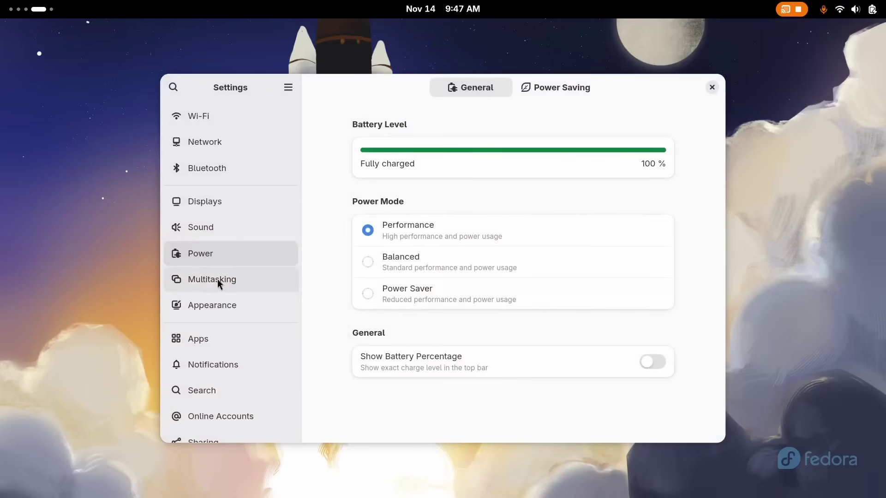
Look through the Wi-Fi, Network and Bluetooth settings pages.
{"action": "left_click", "coordinate": [216, 118]}
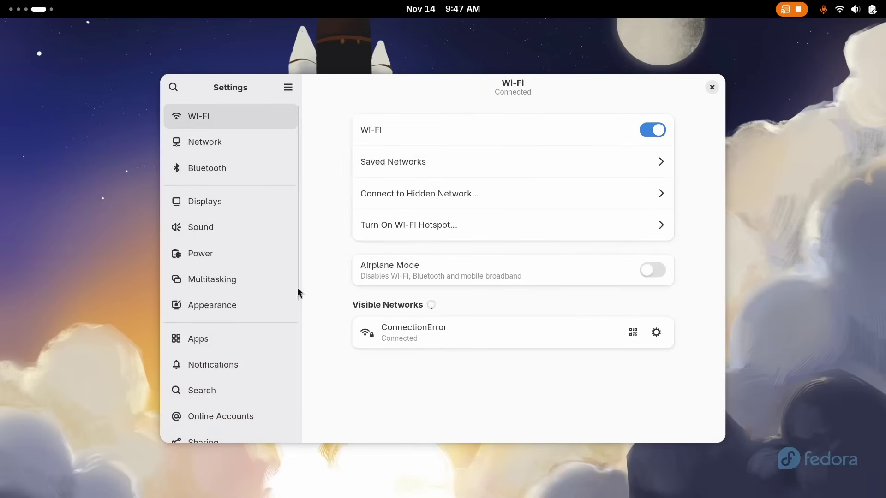
{"action": "left_click", "coordinate": [221, 146]}
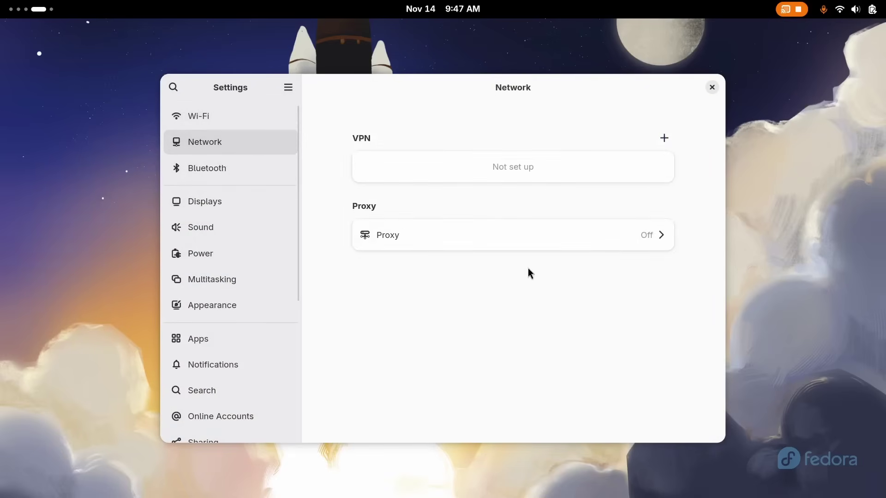
{"action": "left_click", "coordinate": [230, 172]}
{"action": "key", "text": "super"}
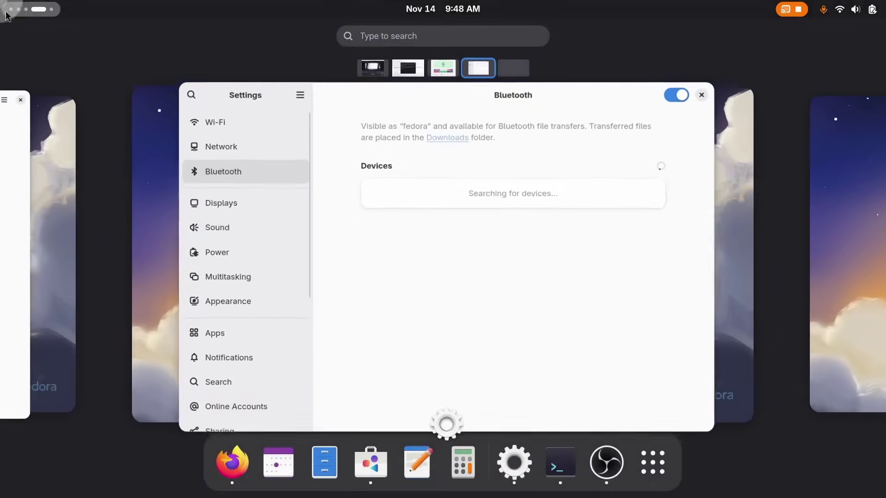
{"action": "key", "text": "super"}
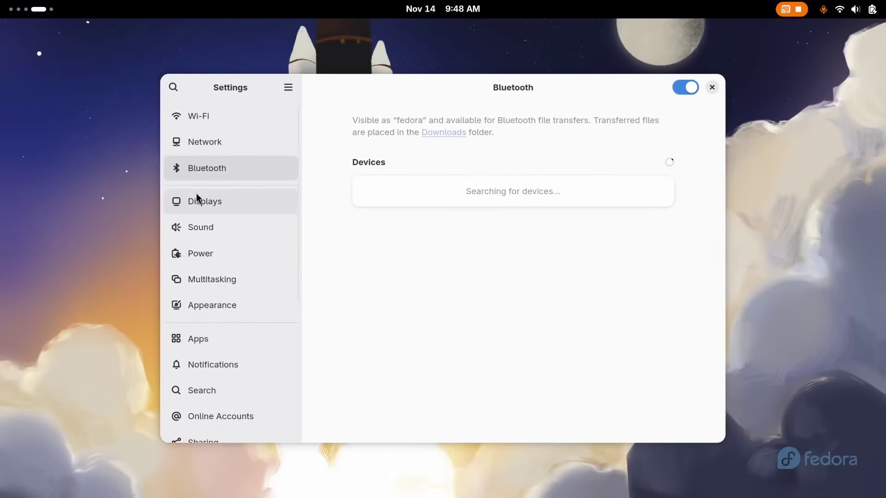
Check the Displays page, keeping scale at 125 % and toggling Night Light on then off.
{"action": "left_click", "coordinate": [205, 204]}
{"action": "left_click", "coordinate": [655, 257]}
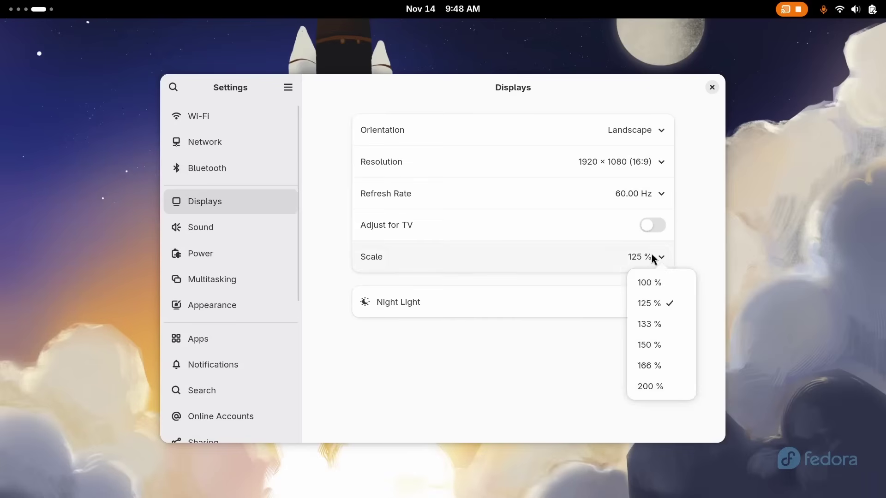
{"action": "left_click", "coordinate": [516, 369]}
{"action": "left_click", "coordinate": [659, 309]}
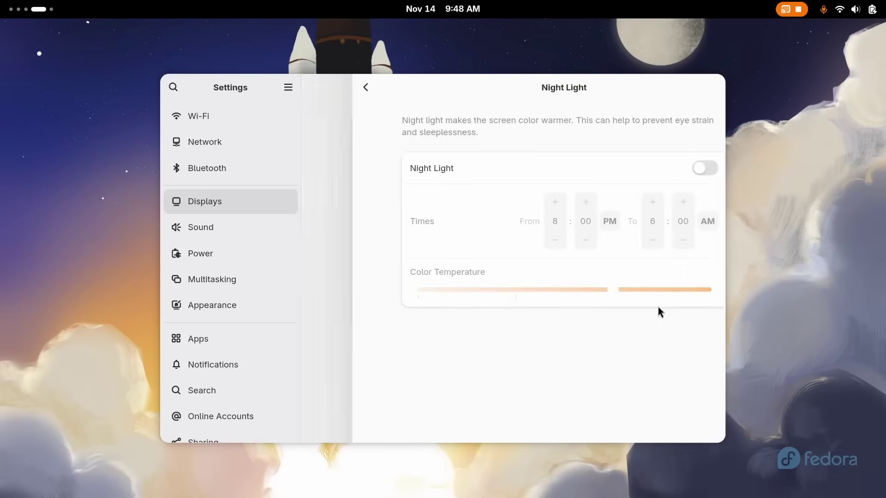
{"action": "left_click", "coordinate": [647, 173]}
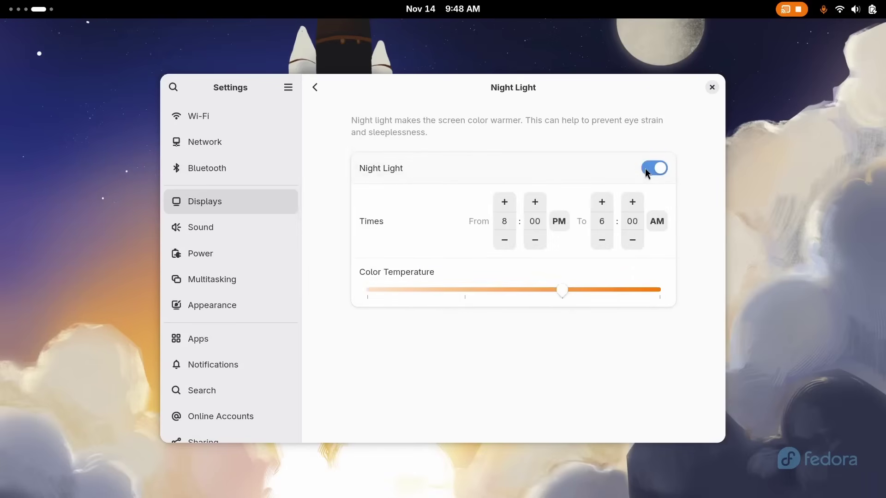
{"action": "left_click", "coordinate": [645, 168]}
{"action": "left_click", "coordinate": [315, 87]}
Move through Sound and Power to Multitasking, tiling then restoring the Settings window.
{"action": "left_click", "coordinate": [246, 237]}
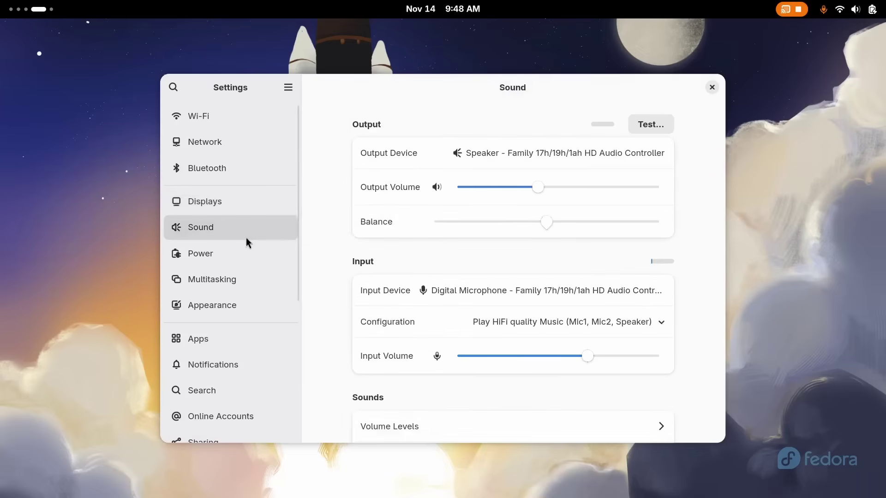
{"action": "scroll", "coordinate": [397, 355], "scroll_direction": "down", "scroll_amount": 2}
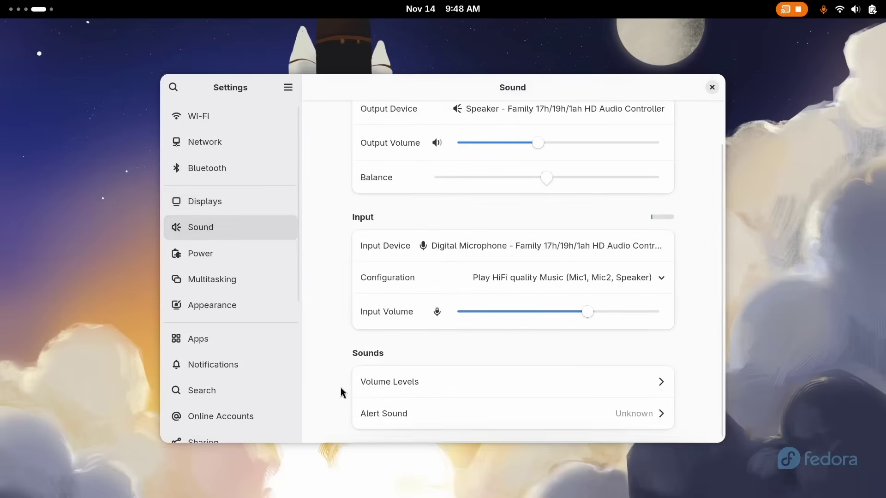
{"action": "left_click", "coordinate": [255, 246]}
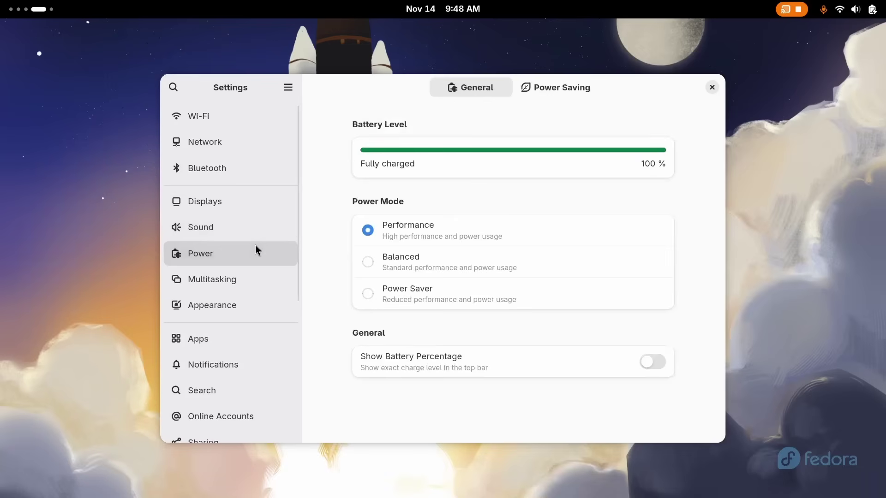
{"action": "left_click", "coordinate": [265, 283]}
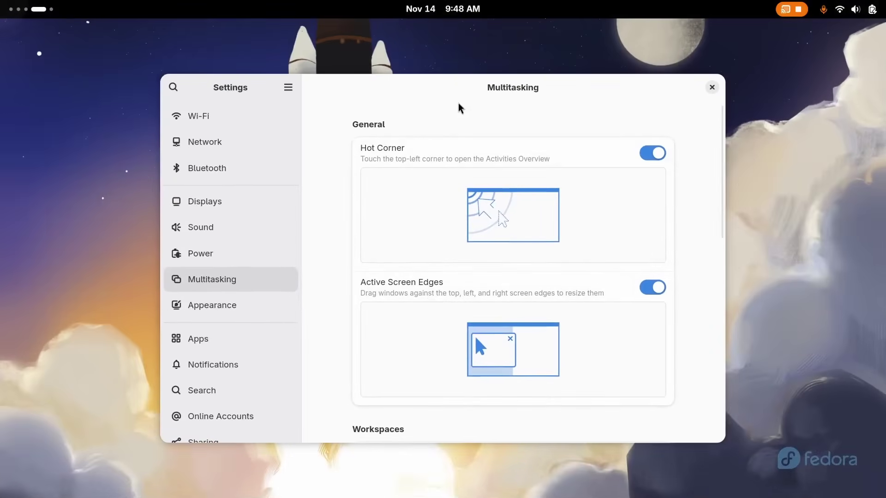
{"action": "left_click_drag", "start_coordinate": [459, 108], "coordinate": [1, 109]}
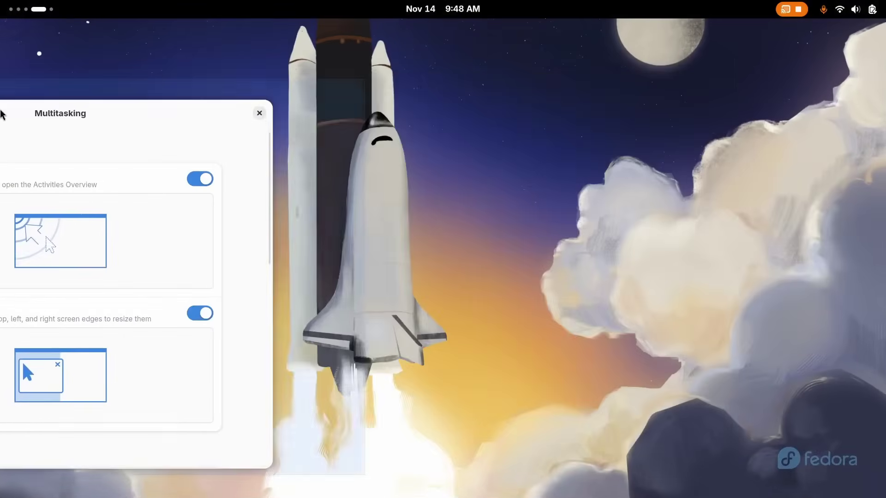
{"action": "left_click_drag", "start_coordinate": [340, 53], "coordinate": [527, 61]}
Set App Switching to include apps from the current workspace only.
{"action": "scroll", "coordinate": [616, 291], "scroll_direction": "down", "scroll_amount": 15}
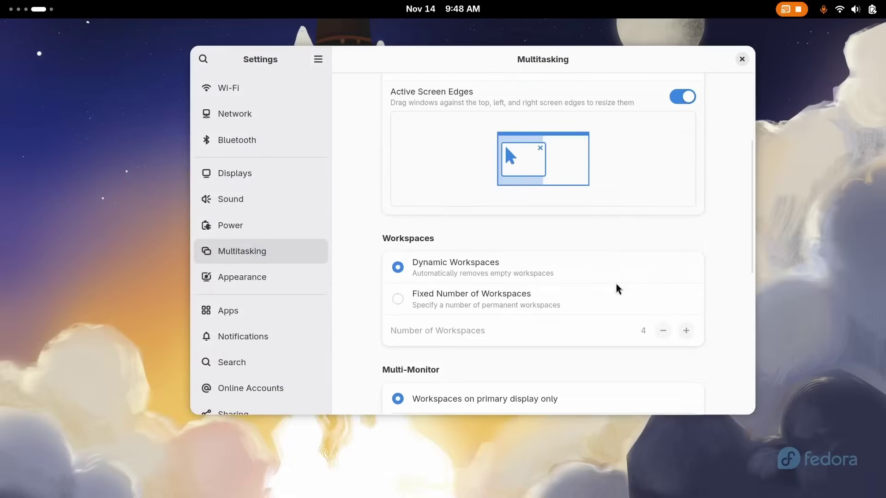
{"action": "scroll", "coordinate": [513, 390], "scroll_direction": "down", "scroll_amount": 1}
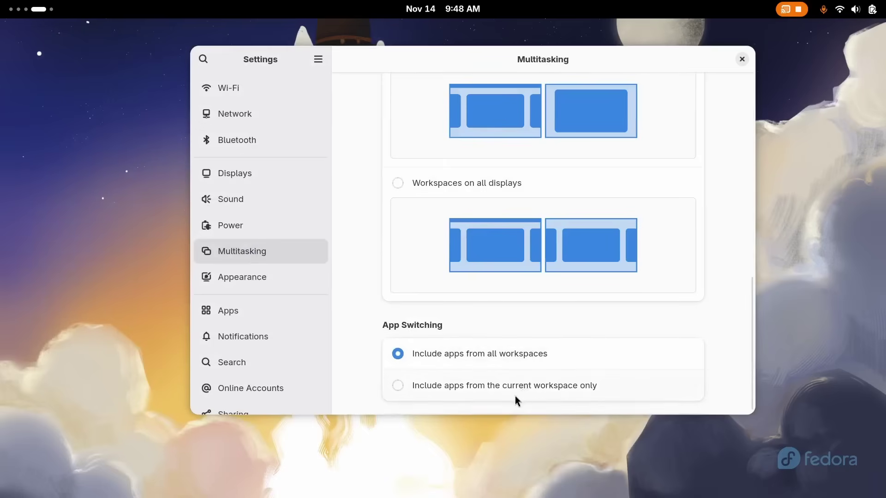
{"action": "left_click", "coordinate": [472, 381]}
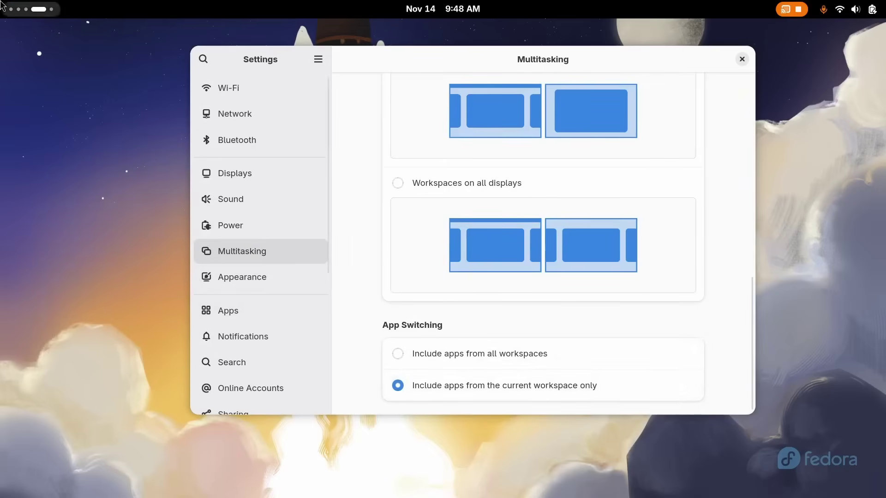
{"action": "mouse_move", "coordinate": [1, 1]}
{"action": "left_click", "coordinate": [354, 395]}
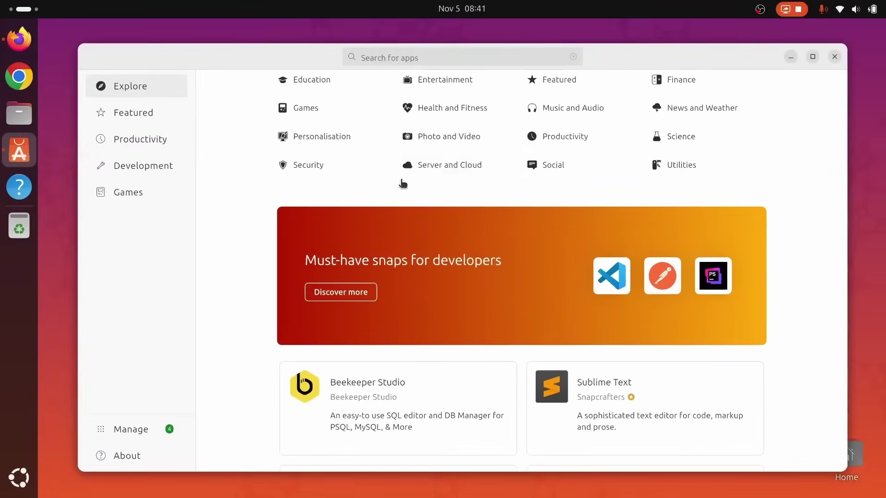
Switch Dark Style on and back off from the quick settings panel.
{"action": "key", "text": "super+s"}
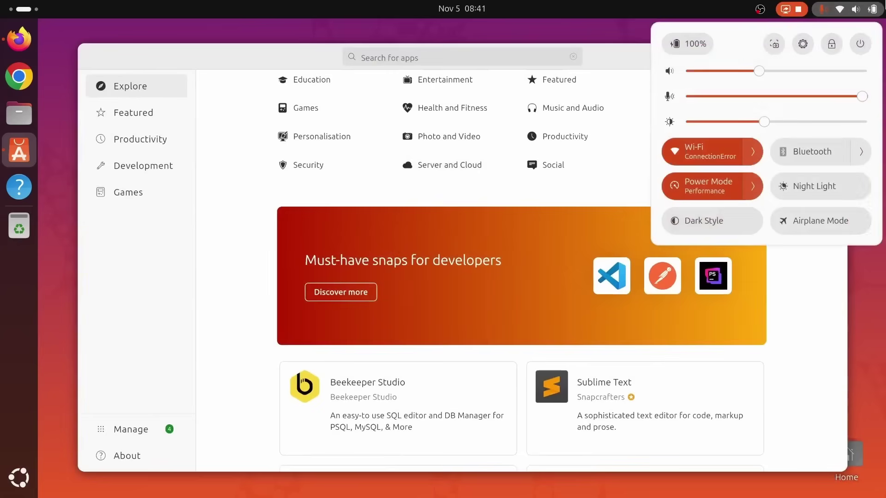
{"action": "left_click", "coordinate": [734, 231]}
{"action": "left_click", "coordinate": [847, 320]}
{"action": "scroll", "coordinate": [807, 332], "scroll_direction": "up", "scroll_amount": 8}
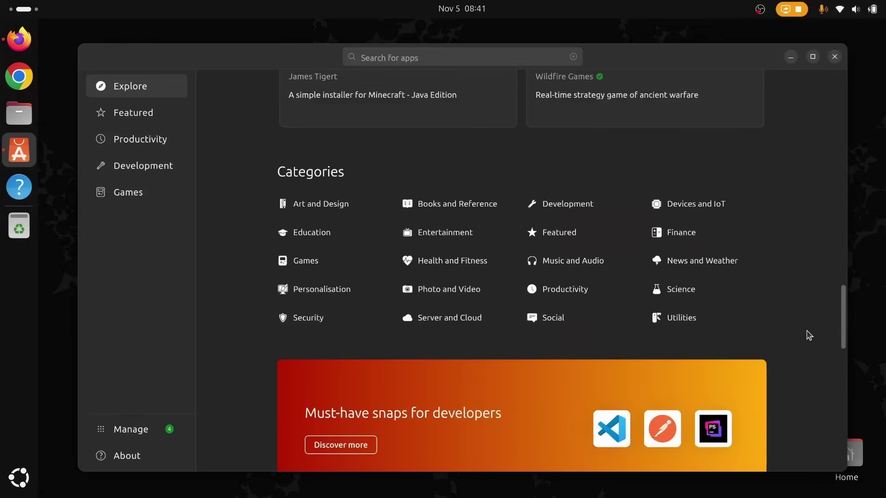
{"action": "key", "text": "super+s"}
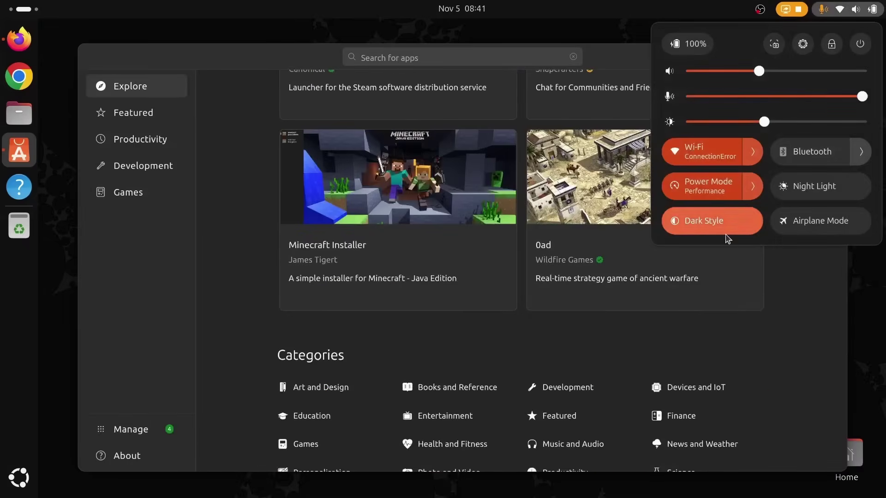
{"action": "left_click", "coordinate": [726, 234]}
{"action": "left_click", "coordinate": [806, 322]}
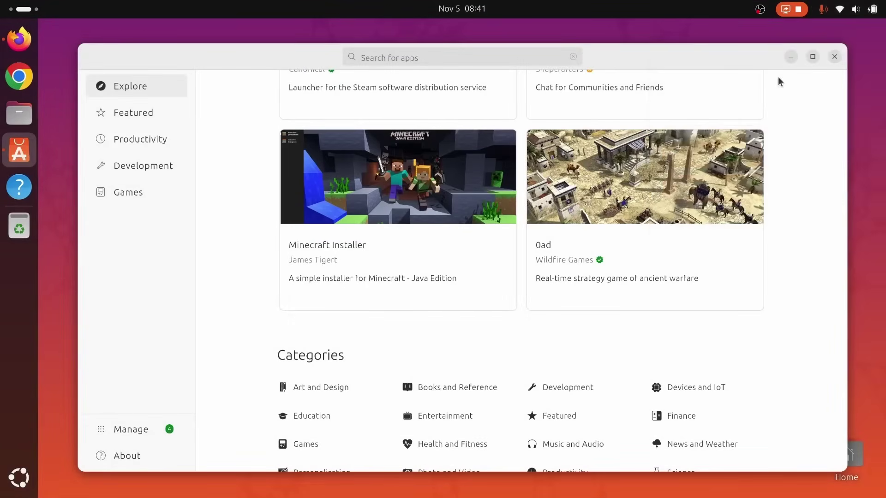
Minimise App Center and drag the quick settings brightness slider higher.
{"action": "left_click", "coordinate": [790, 57]}
{"action": "left_click", "coordinate": [855, 9]}
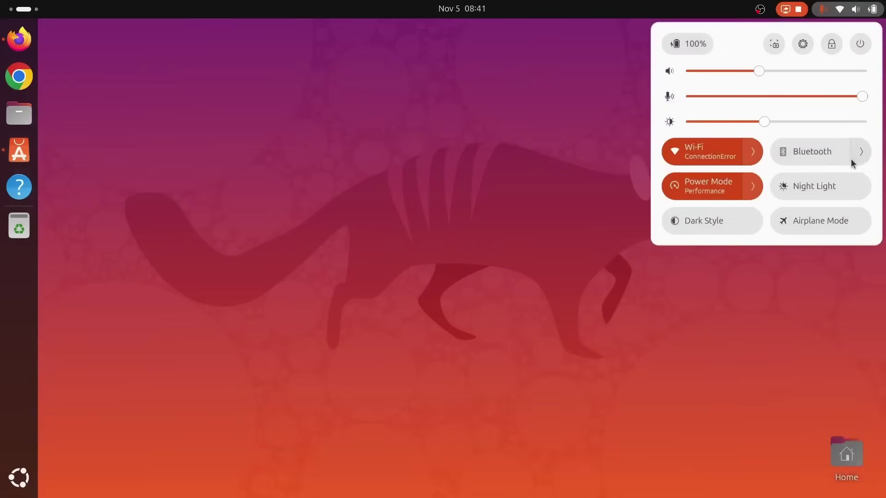
{"action": "left_click", "coordinate": [752, 190]}
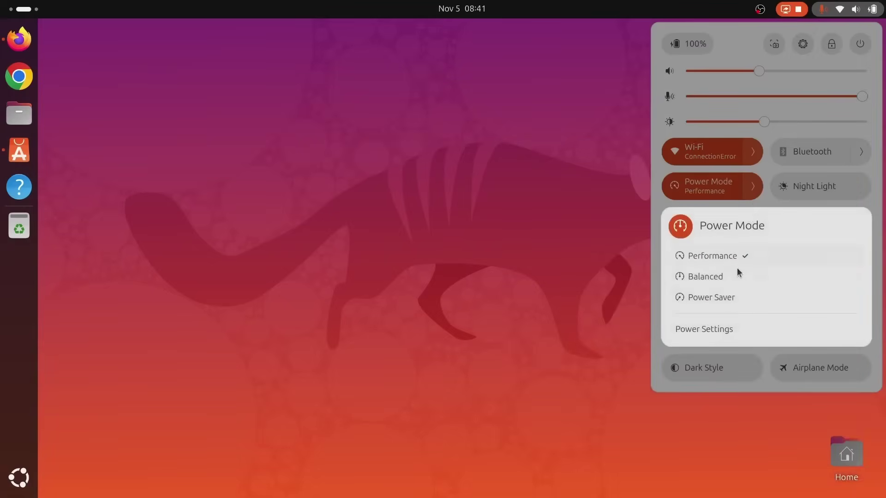
{"action": "left_click", "coordinate": [753, 187]}
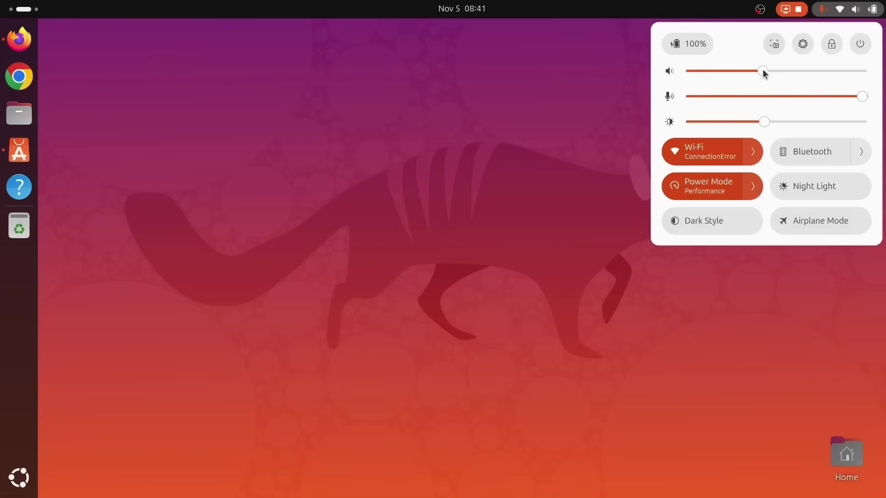
{"action": "left_click_drag", "start_coordinate": [765, 126], "coordinate": [819, 128]}
Review Displays' Scale, Refresh Rate, Resolution and Orientation, leaving 125 % and Landscape unchanged.
{"action": "left_click", "coordinate": [806, 50]}
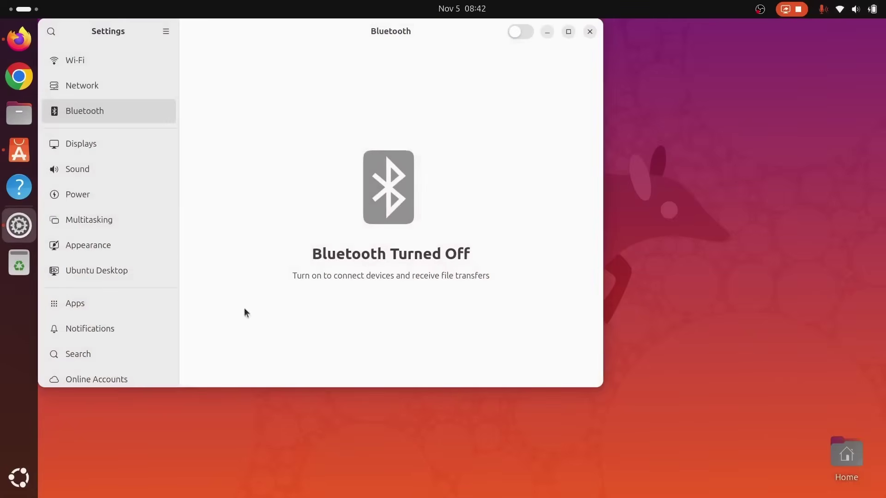
{"action": "left_click", "coordinate": [148, 145]}
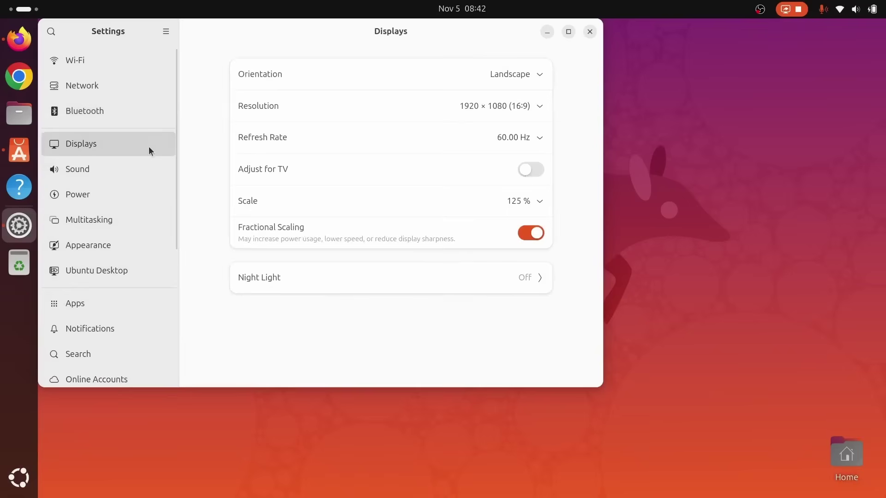
{"action": "left_click", "coordinate": [524, 203]}
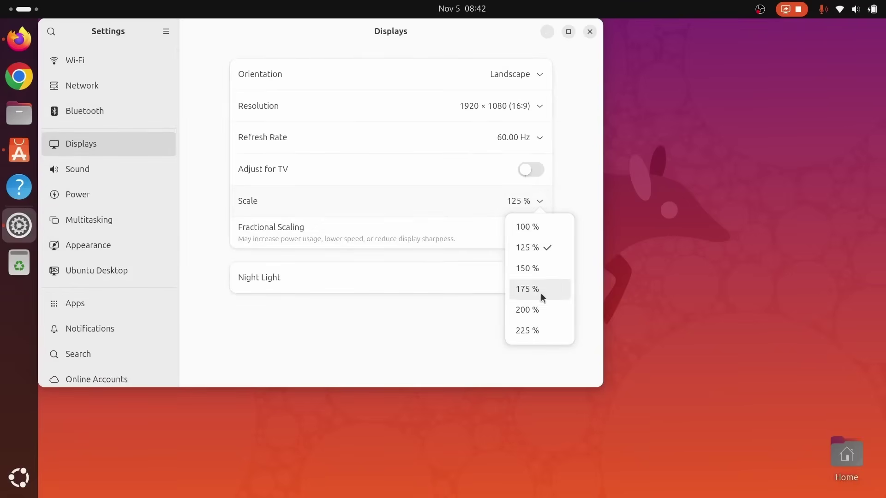
{"action": "left_click", "coordinate": [499, 276]}
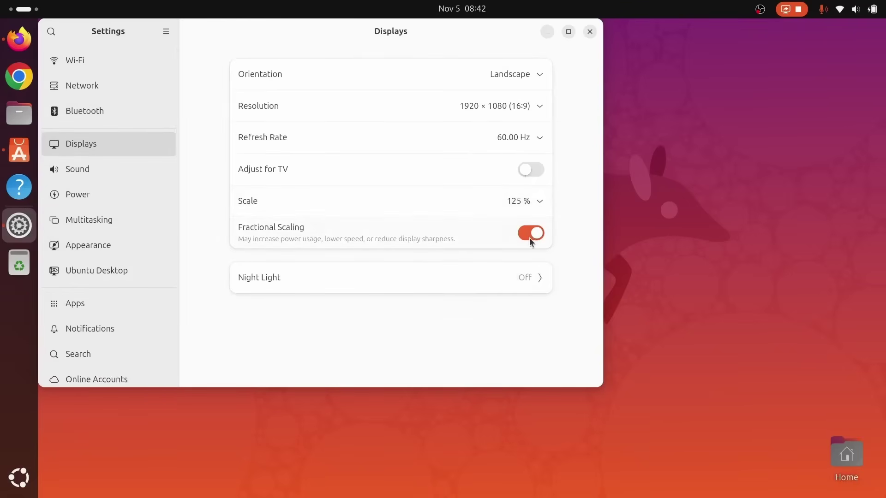
{"action": "left_click", "coordinate": [523, 141]}
{"action": "left_click", "coordinate": [523, 141]}
{"action": "left_click", "coordinate": [525, 104]}
{"action": "left_click", "coordinate": [525, 104]}
{"action": "left_click", "coordinate": [528, 84]}
{"action": "left_click", "coordinate": [528, 83]}
Close Settings and mute then unmute the sound from quick settings.
{"action": "left_click", "coordinate": [590, 34]}
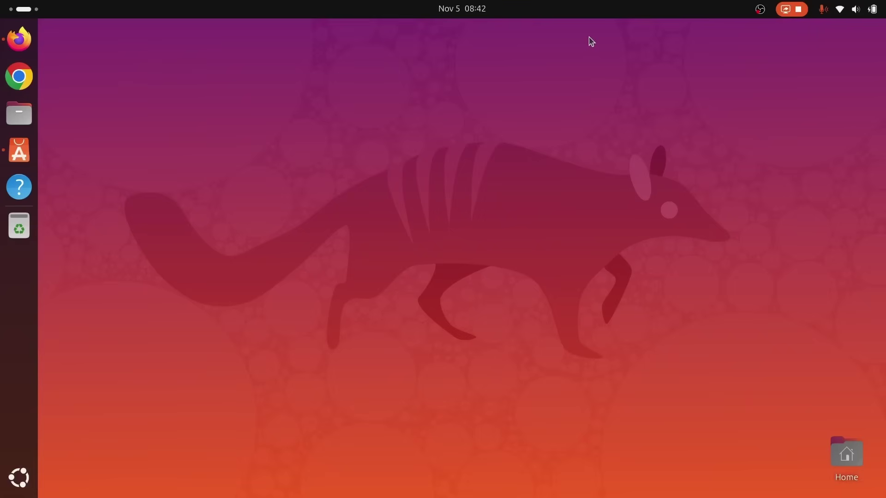
{"action": "left_click", "coordinate": [840, 9]}
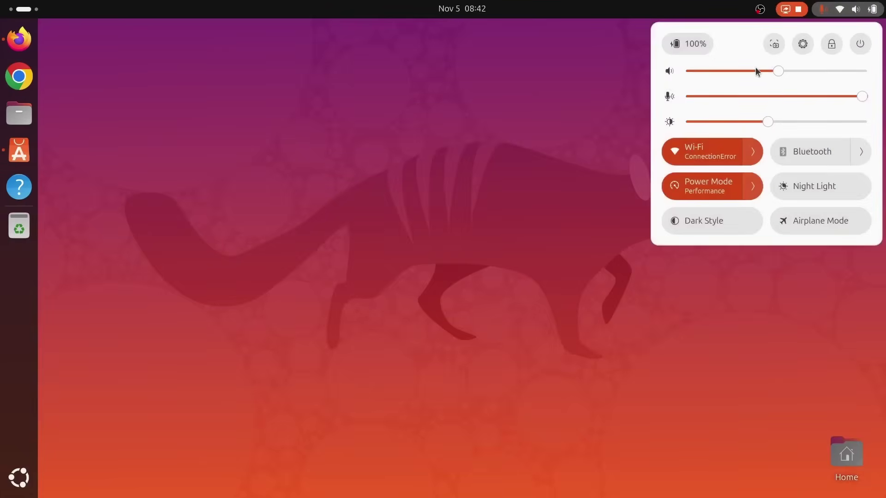
{"action": "left_click", "coordinate": [671, 76]}
{"action": "left_click", "coordinate": [670, 75]}
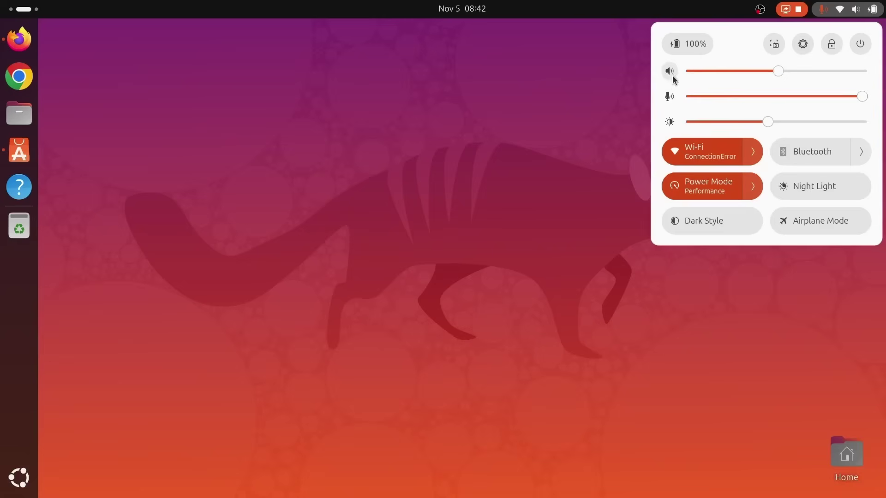
{"action": "left_click", "coordinate": [531, 231]}
Open Files from the dock, maximising and restoring its window to normal size.
{"action": "left_click", "coordinate": [19, 113]}
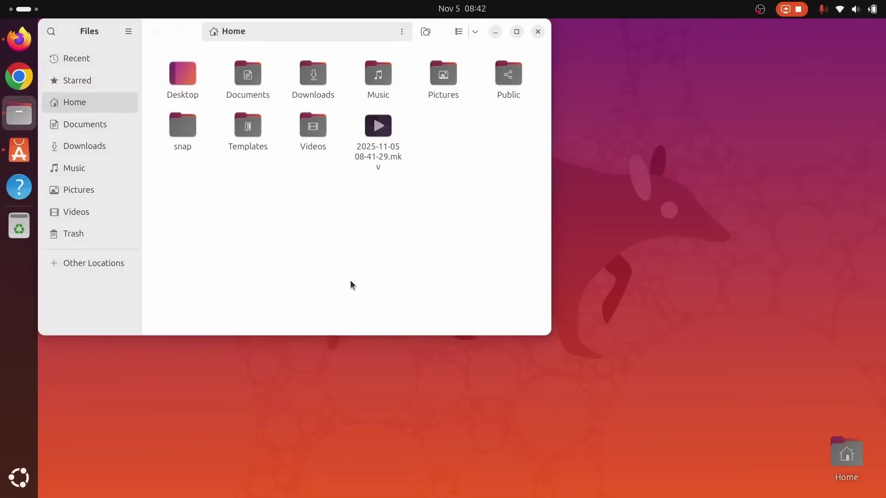
{"action": "left_click", "coordinate": [516, 32]}
{"action": "double_click", "coordinate": [777, 40]}
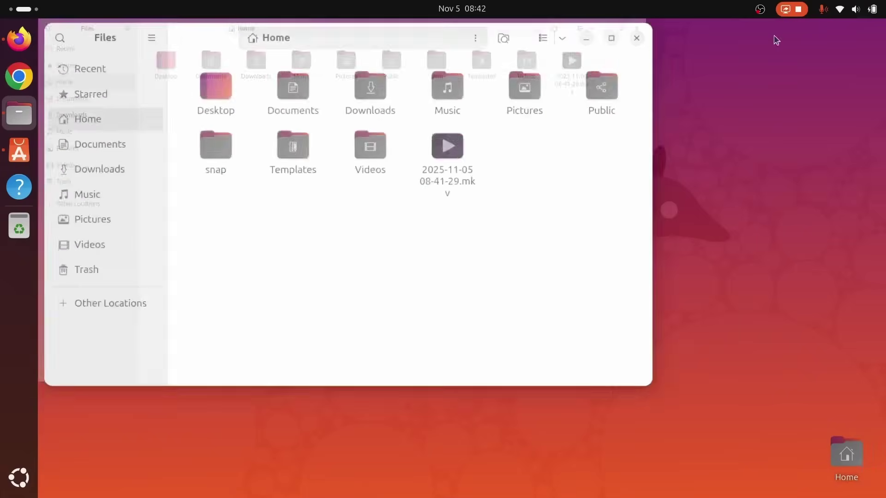
{"action": "double_click", "coordinate": [189, 32]}
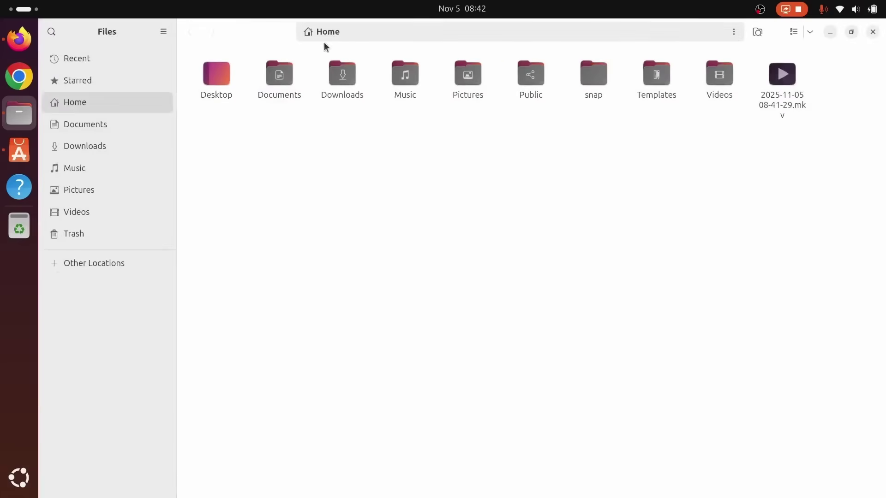
{"action": "double_click", "coordinate": [290, 31]}
Centre the Files window and look over App Center's Ubuntu Desktop collection.
{"action": "left_click_drag", "start_coordinate": [196, 31], "coordinate": [349, 97]}
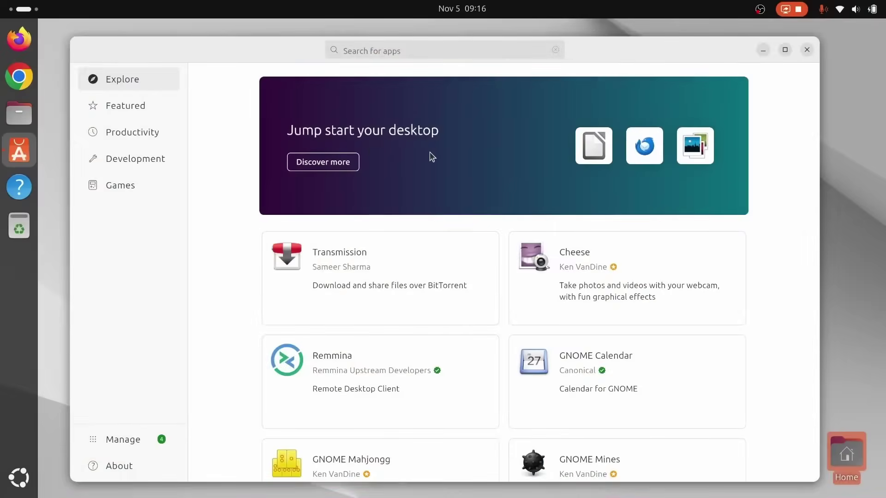
{"action": "scroll", "coordinate": [480, 262], "scroll_direction": "down", "scroll_amount": 5}
{"action": "scroll", "coordinate": [508, 292], "scroll_direction": "up", "scroll_amount": 5}
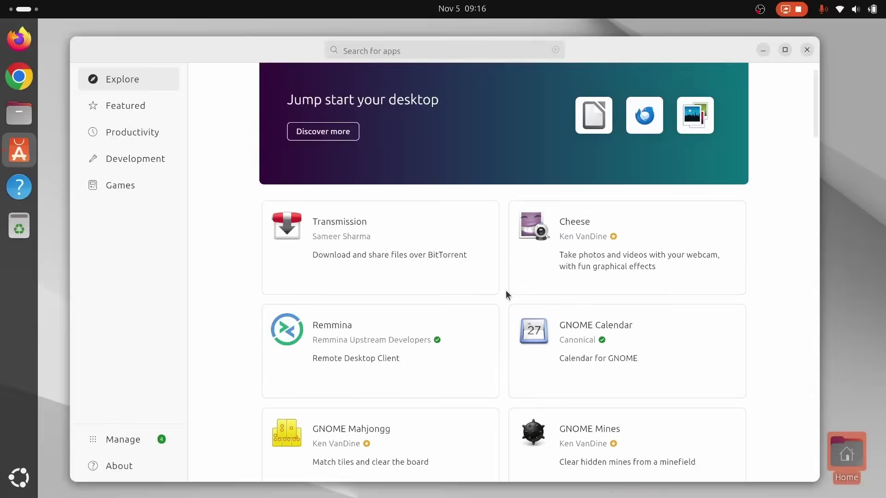
{"action": "left_click", "coordinate": [359, 170]}
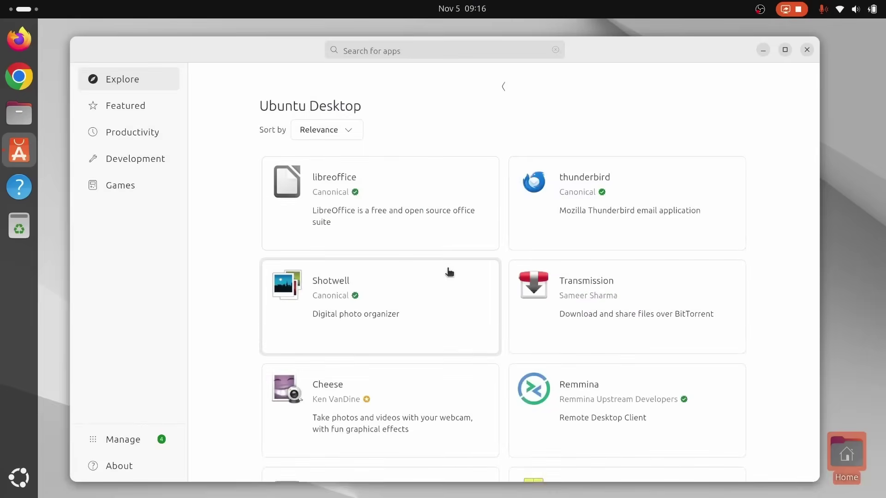
{"action": "scroll", "coordinate": [402, 303], "scroll_direction": "down", "scroll_amount": 4}
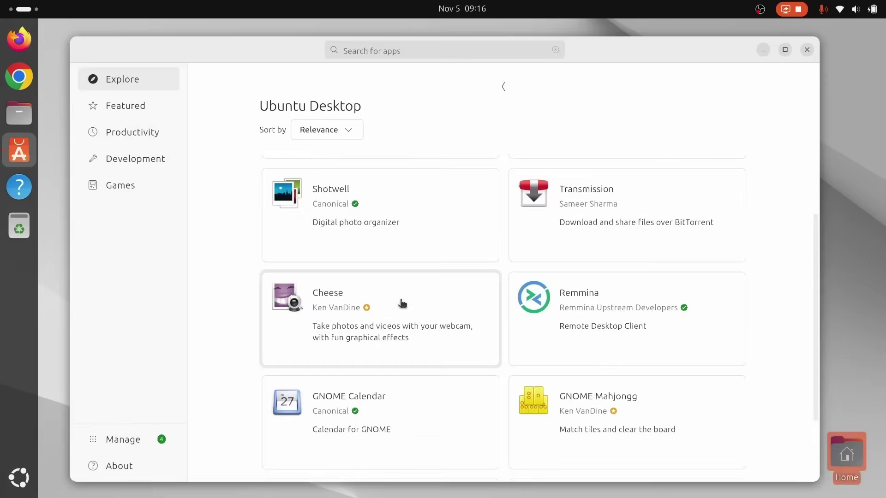
{"action": "scroll", "coordinate": [259, 118], "scroll_direction": "up", "scroll_amount": 4}
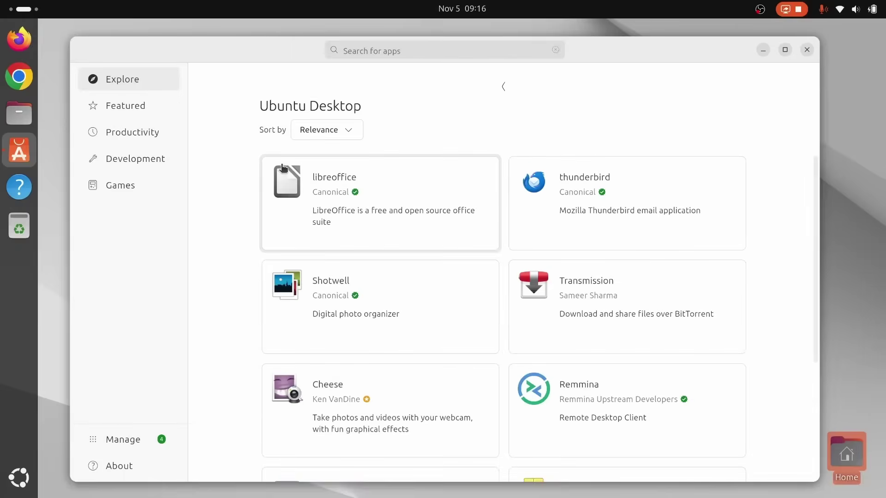
{"action": "left_click", "coordinate": [503, 87]}
Scroll the Explore page down to the 'Everything for your game night' picks.
{"action": "scroll", "coordinate": [546, 246], "scroll_direction": "down", "scroll_amount": 1}
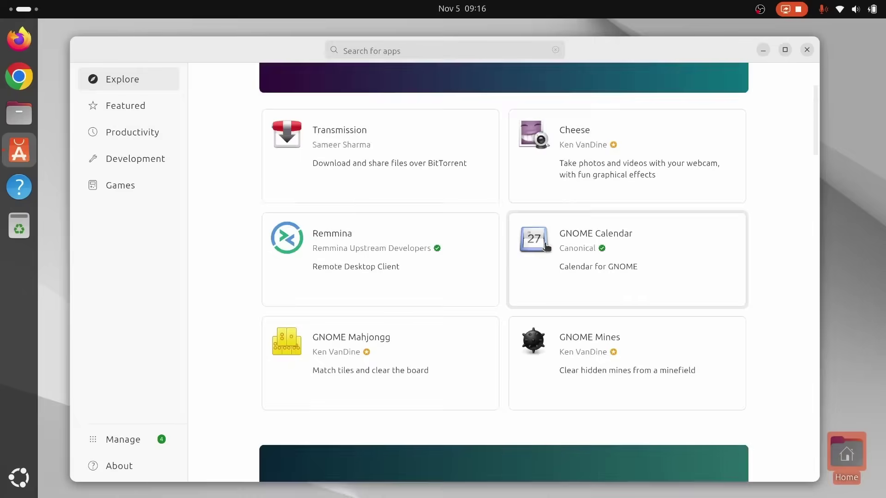
{"action": "scroll", "coordinate": [546, 246], "scroll_direction": "down", "scroll_amount": 9}
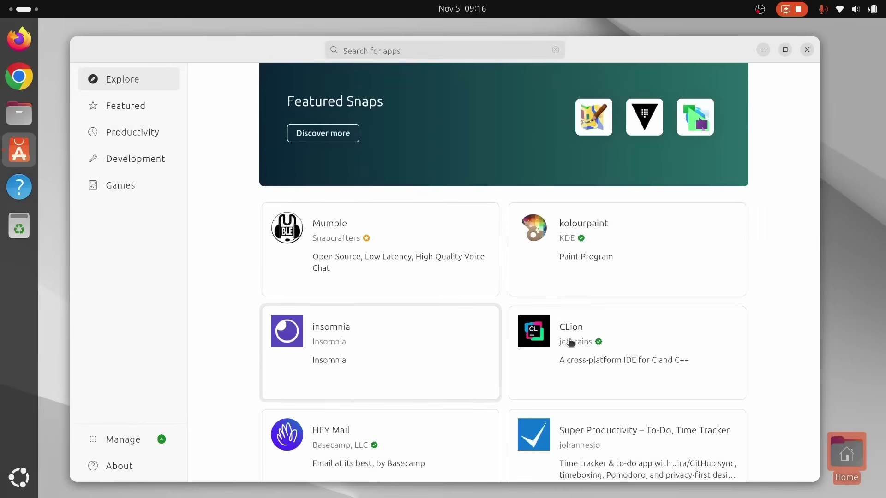
{"action": "scroll", "coordinate": [696, 272], "scroll_direction": "down", "scroll_amount": 1}
{"action": "scroll", "coordinate": [596, 307], "scroll_direction": "down", "scroll_amount": 3}
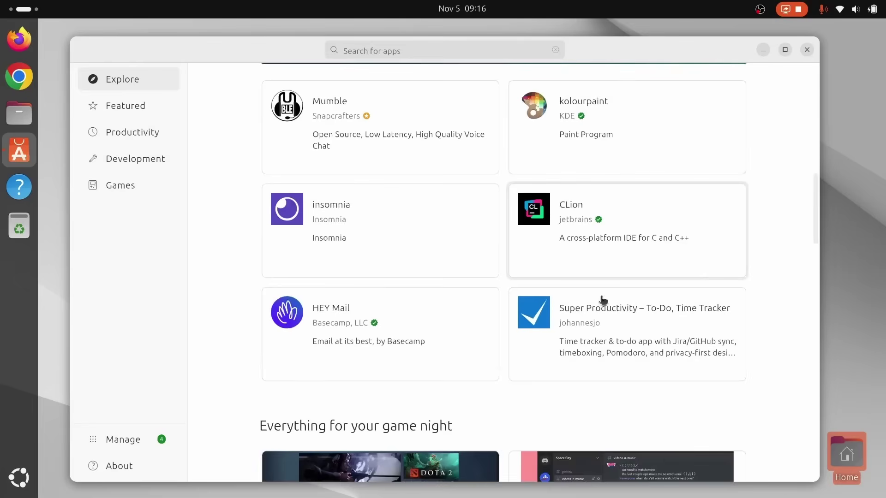
{"action": "scroll", "coordinate": [615, 263], "scroll_direction": "down", "scroll_amount": 4}
{"action": "scroll", "coordinate": [341, 239], "scroll_direction": "down", "scroll_amount": 10}
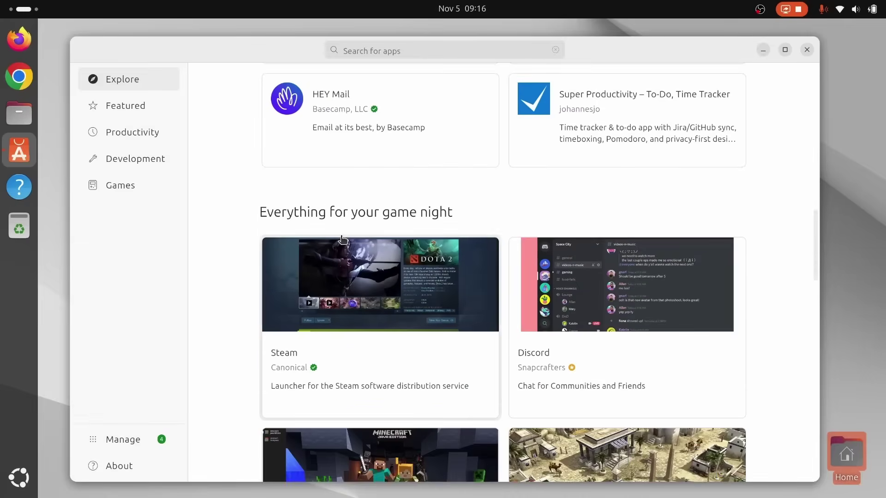
{"action": "scroll", "coordinate": [663, 267], "scroll_direction": "up", "scroll_amount": 5}
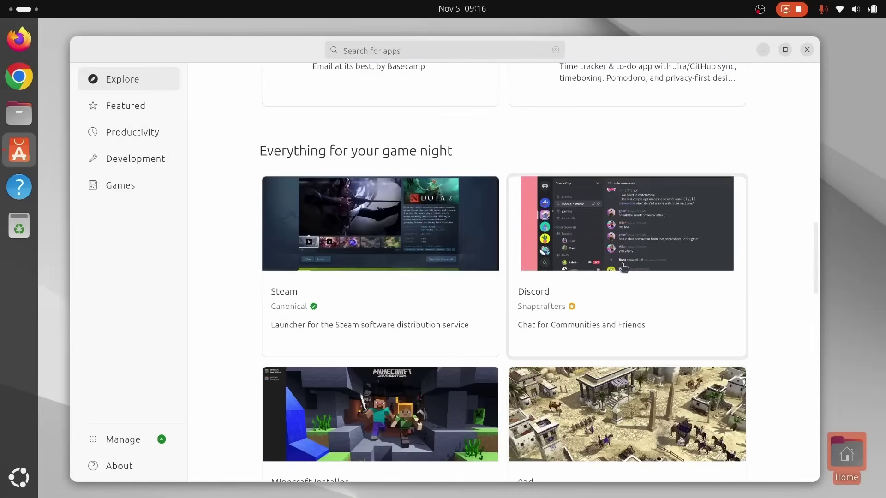
Open Steam's details page and browse its screenshots to the Elden Ring one.
{"action": "left_click", "coordinate": [349, 293]}
{"action": "scroll", "coordinate": [411, 198], "scroll_direction": "down", "scroll_amount": 5}
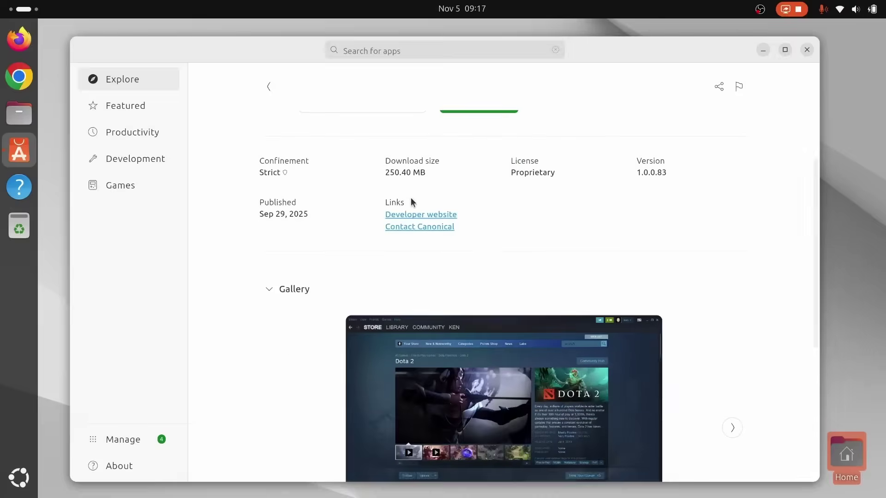
{"action": "left_click", "coordinate": [731, 313]}
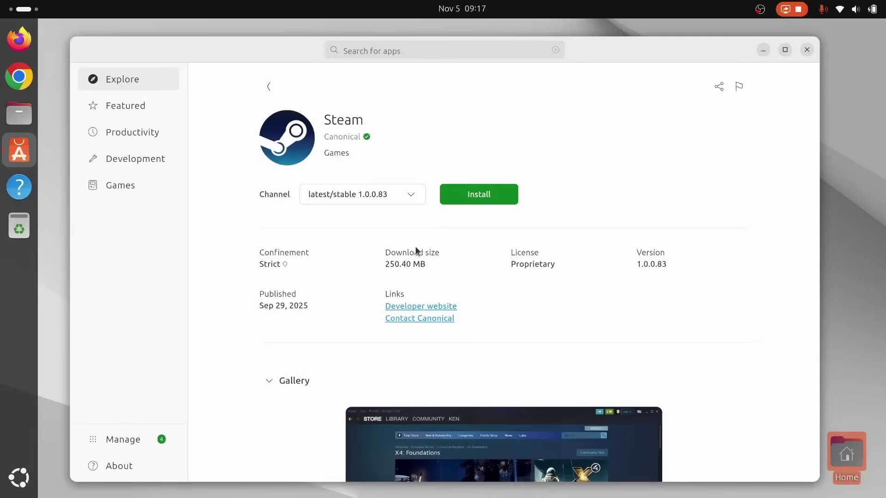
{"action": "scroll", "coordinate": [696, 331], "scroll_direction": "down", "scroll_amount": 3}
{"action": "scroll", "coordinate": [696, 331], "scroll_direction": "down", "scroll_amount": 3}
{"action": "left_click", "coordinate": [733, 276]}
Search for 'spotify' and open its app page.
{"action": "scroll", "coordinate": [540, 208], "scroll_direction": "down", "scroll_amount": 3}
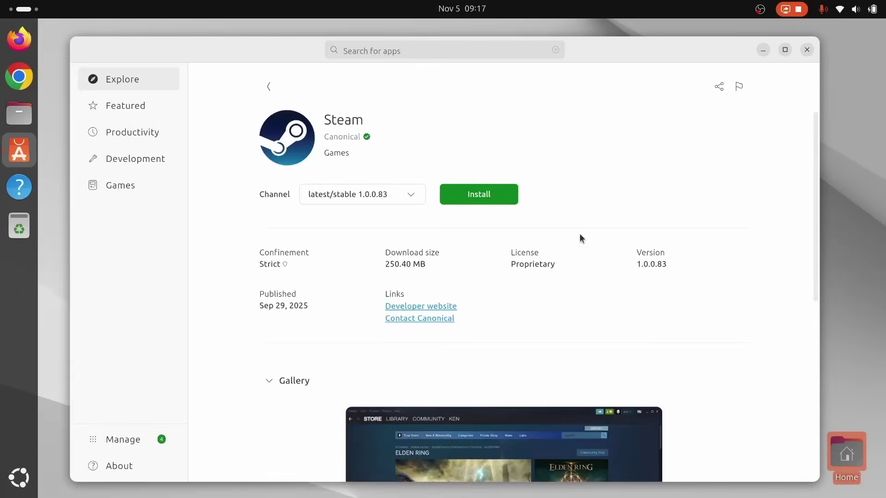
{"action": "left_click", "coordinate": [454, 53]}
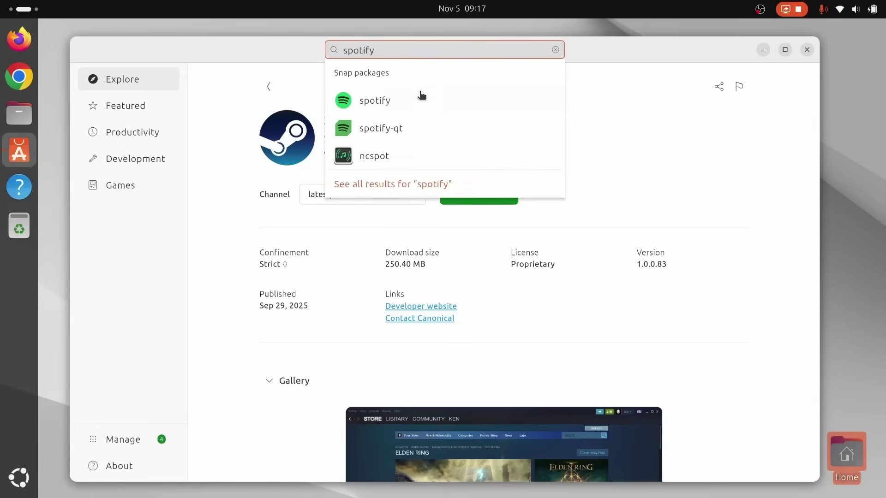
{"action": "left_click", "coordinate": [420, 96]}
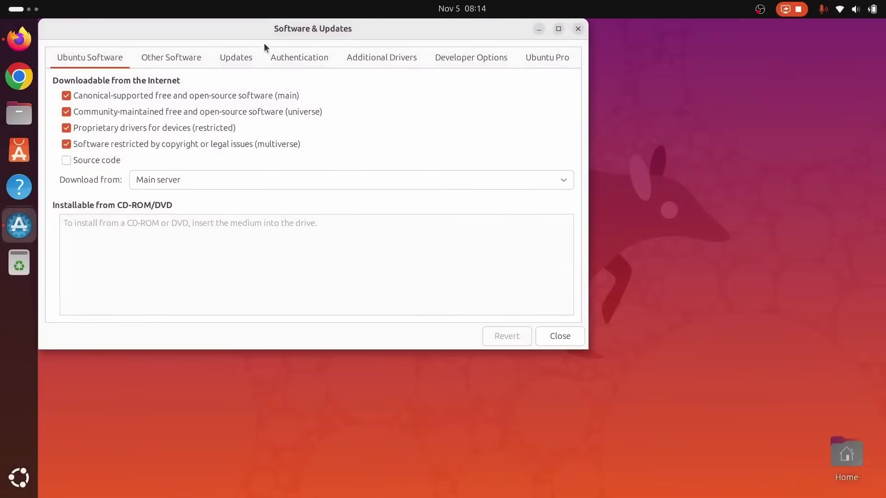
Keep All updates subscribed and set automatic update checks to every two weeks, authenticating.
{"action": "left_click_drag", "start_coordinate": [267, 34], "coordinate": [342, 79]}
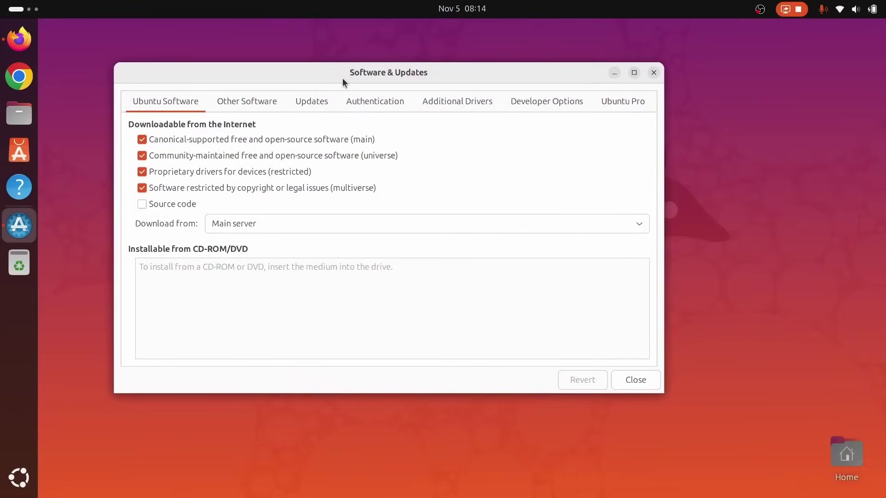
{"action": "left_click", "coordinate": [310, 103]}
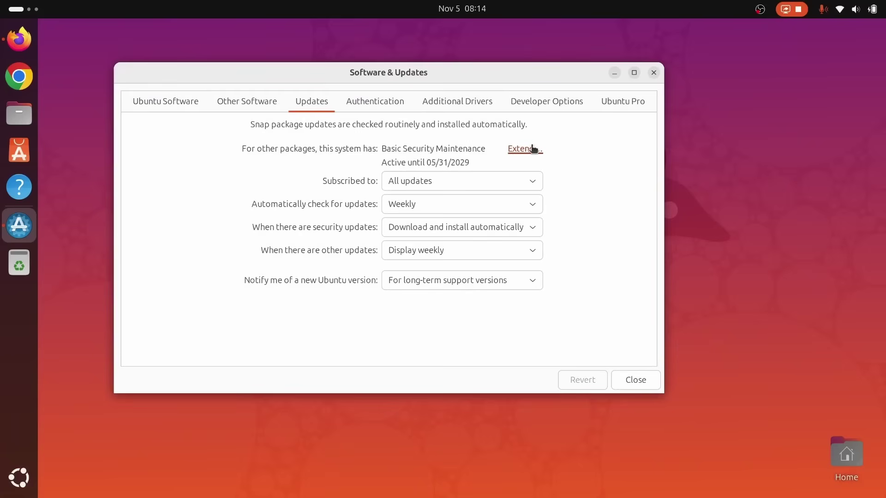
{"action": "left_click", "coordinate": [472, 182]}
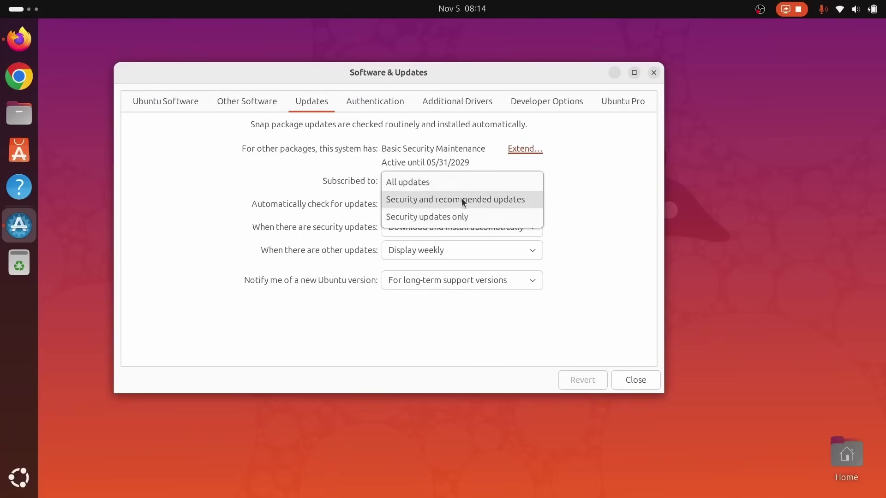
{"action": "left_click", "coordinate": [563, 223]}
{"action": "left_click", "coordinate": [499, 202]}
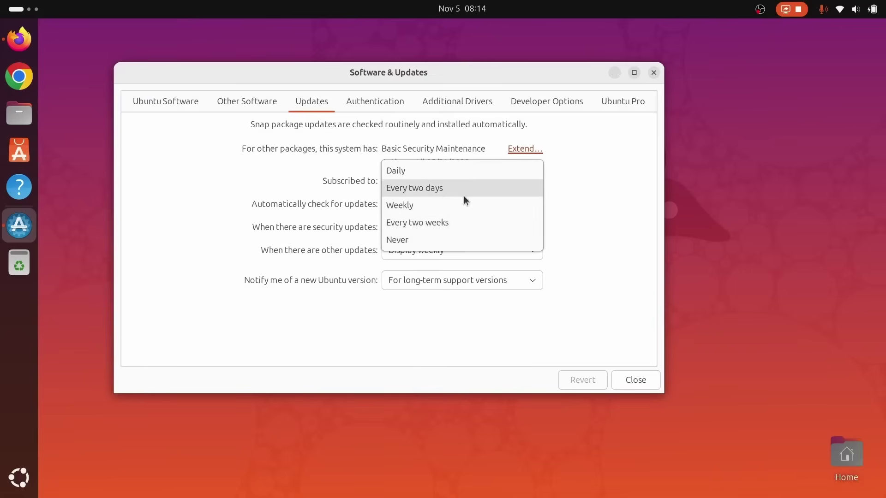
{"action": "left_click", "coordinate": [454, 223]}
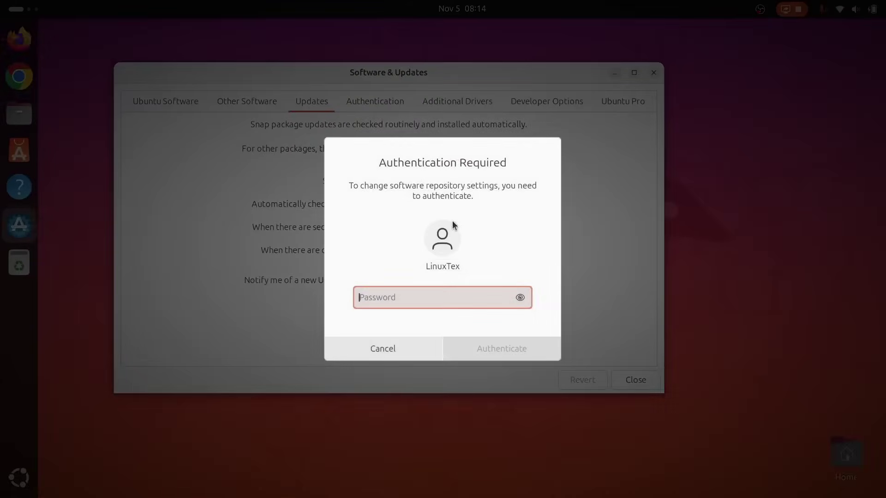
{"action": "type", "text": "*"}
{"action": "key", "text": "Return"}
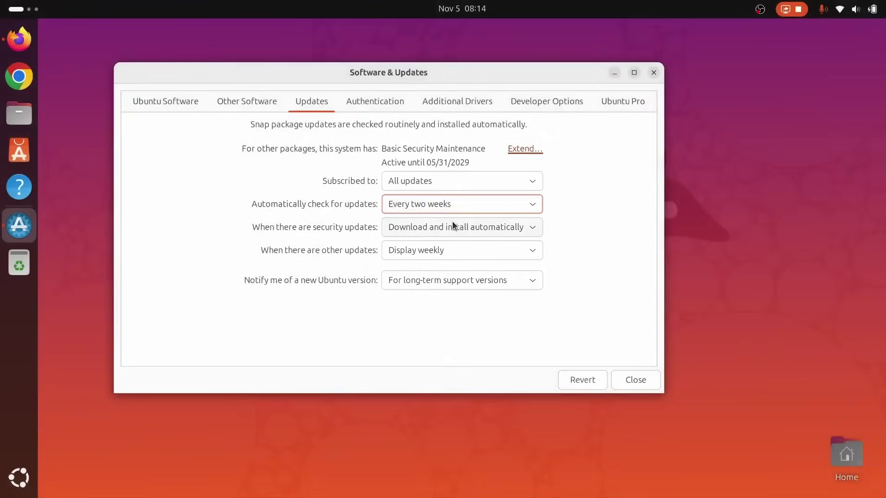
Leave security updates unchanged, other updates weekly and new-version notices on long-term support.
{"action": "left_click", "coordinate": [453, 225]}
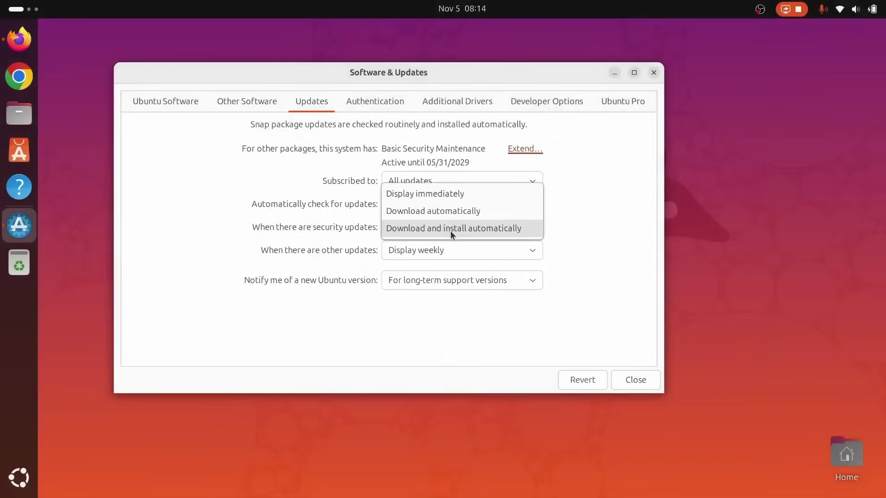
{"action": "left_click", "coordinate": [571, 225]}
{"action": "left_click", "coordinate": [491, 250]}
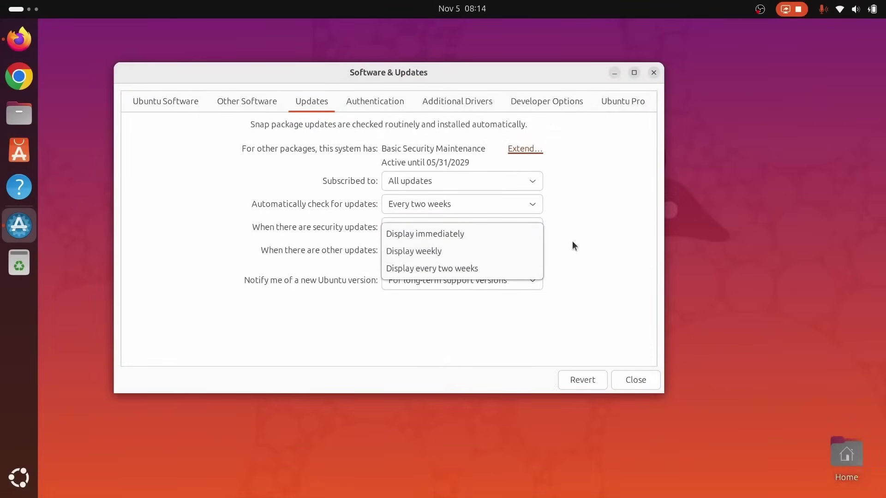
{"action": "left_click", "coordinate": [530, 251]}
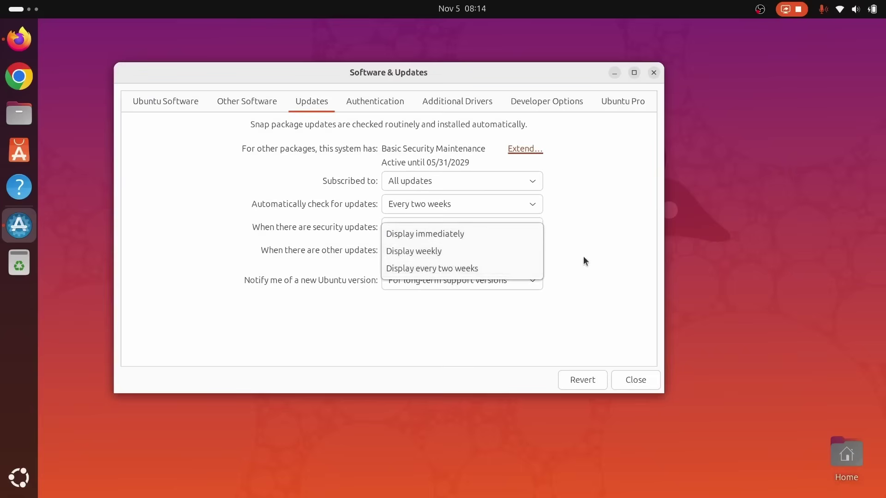
{"action": "left_click", "coordinate": [514, 283]}
{"action": "left_click", "coordinate": [567, 305]}
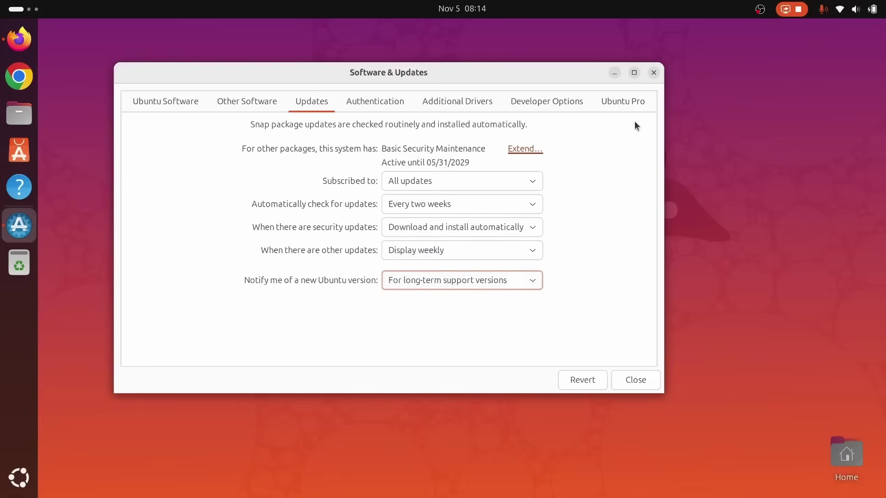
Return to Firefox's Ubuntu release cycle page and scroll to the Ubuntu releases support-timeline chart.
{"action": "left_click", "coordinate": [654, 72]}
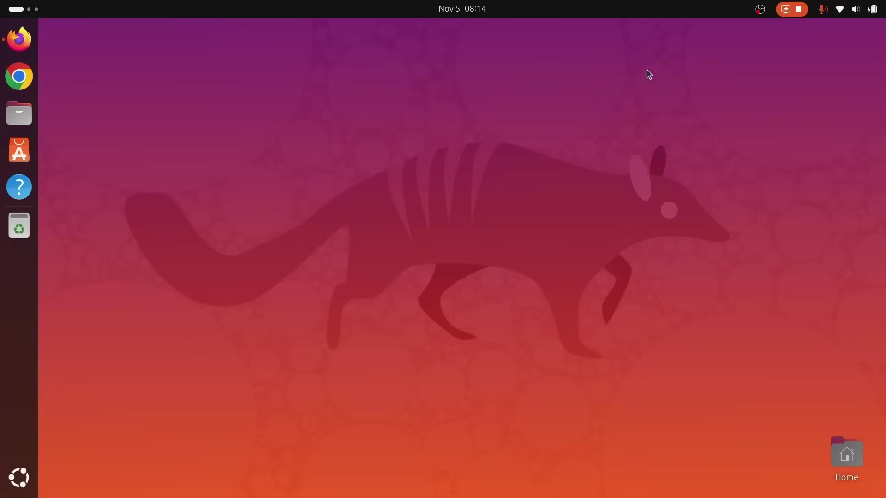
{"action": "left_click", "coordinate": [18, 41]}
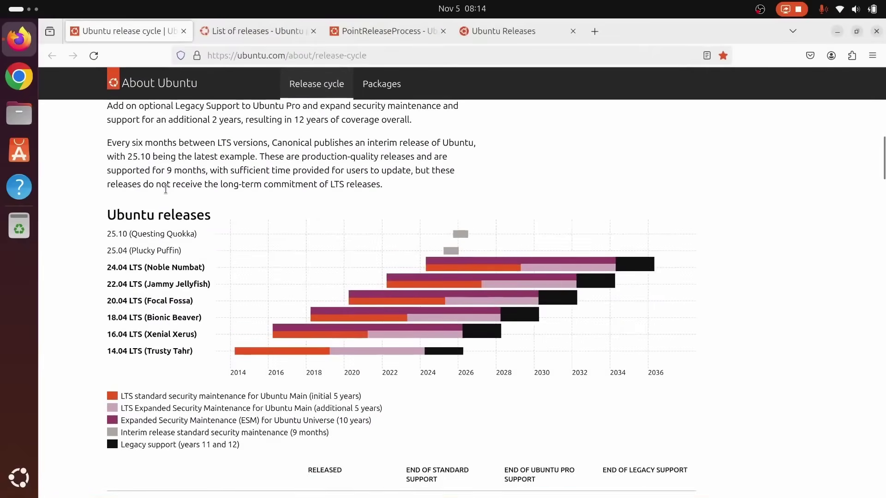
{"action": "scroll", "coordinate": [165, 189], "scroll_direction": "down", "scroll_amount": 5}
{"action": "scroll", "coordinate": [165, 189], "scroll_direction": "up", "scroll_amount": 15}
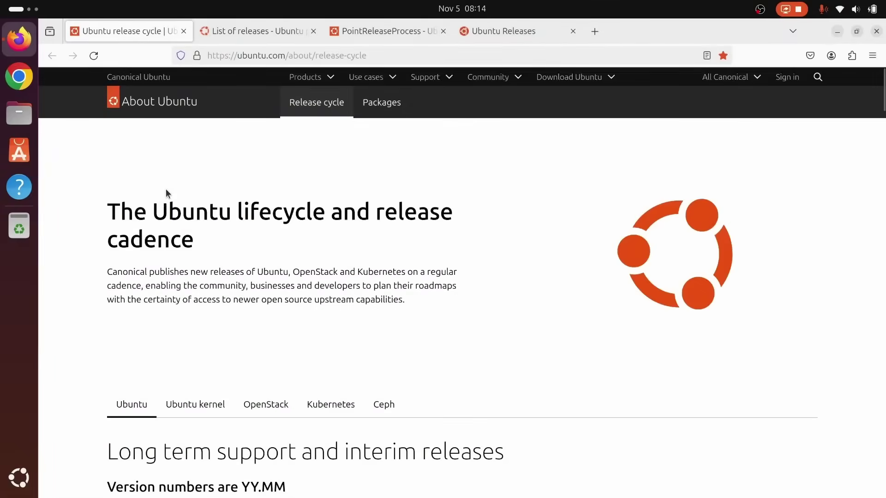
{"action": "scroll", "coordinate": [356, 243], "scroll_direction": "down", "scroll_amount": 2}
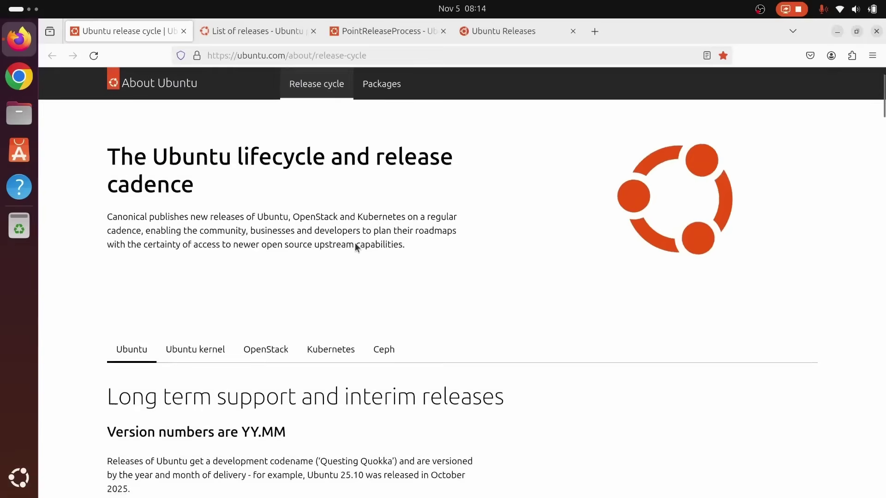
{"action": "scroll", "coordinate": [355, 243], "scroll_direction": "down", "scroll_amount": 10}
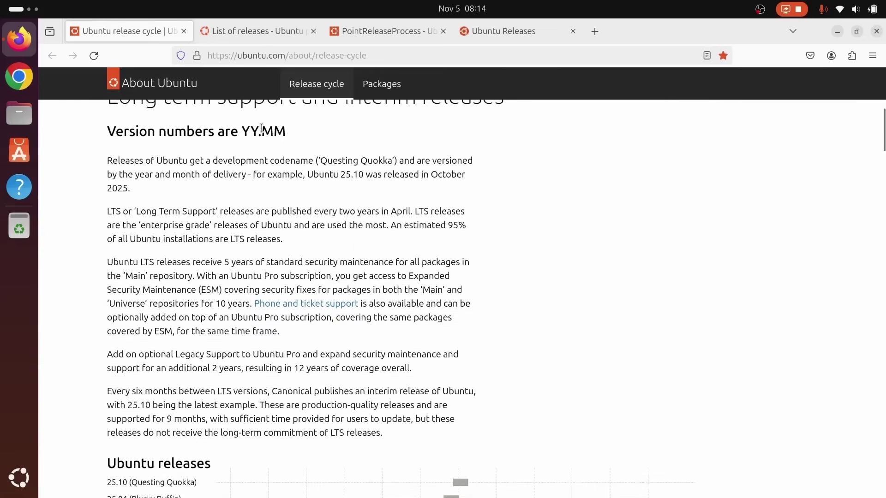
{"action": "triple_click", "coordinate": [262, 124]}
{"action": "scroll", "coordinate": [262, 125], "scroll_direction": "down", "scroll_amount": 10}
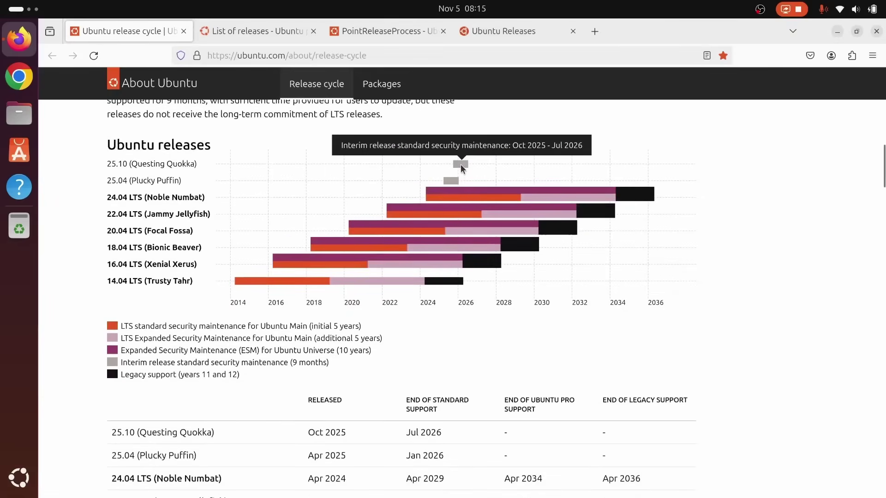
Open the Buildozer question, go back, then open 'How do I temporarily prevent snap from downloading anything?'.
{"action": "mouse_move", "coordinate": [456, 207]}
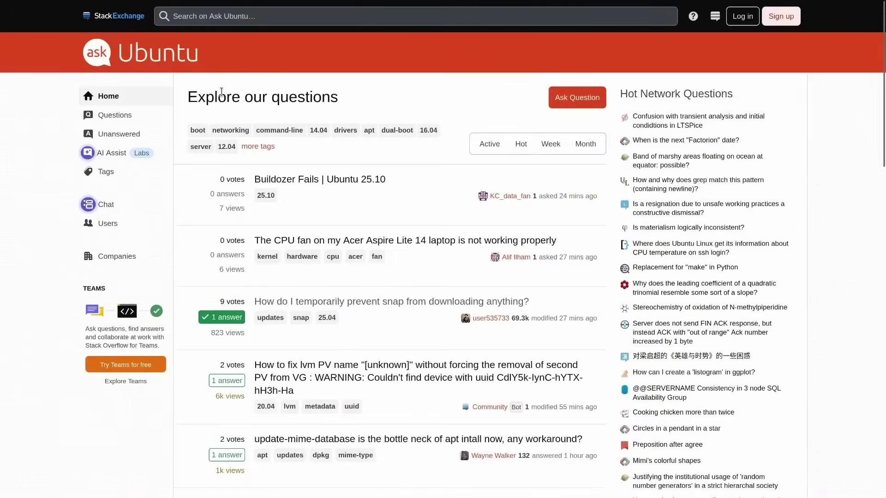
{"action": "triple_click", "coordinate": [256, 100]}
{"action": "left_click_drag", "start_coordinate": [214, 58], "coordinate": [132, 56]}
{"action": "left_click", "coordinate": [34, 100]}
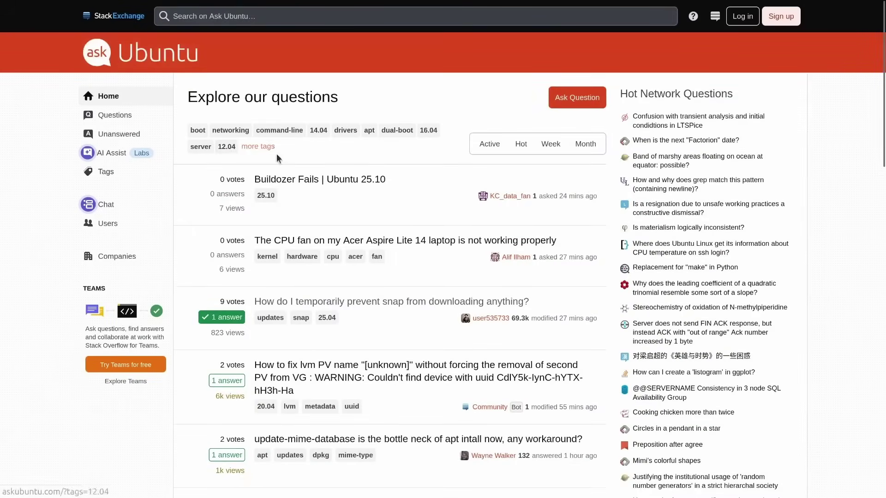
{"action": "left_click", "coordinate": [297, 181]}
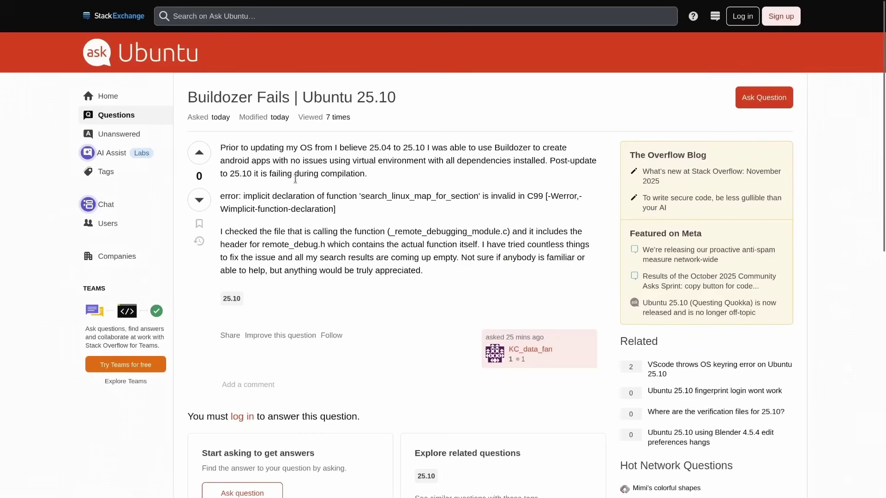
{"action": "key", "text": "alt+Left"}
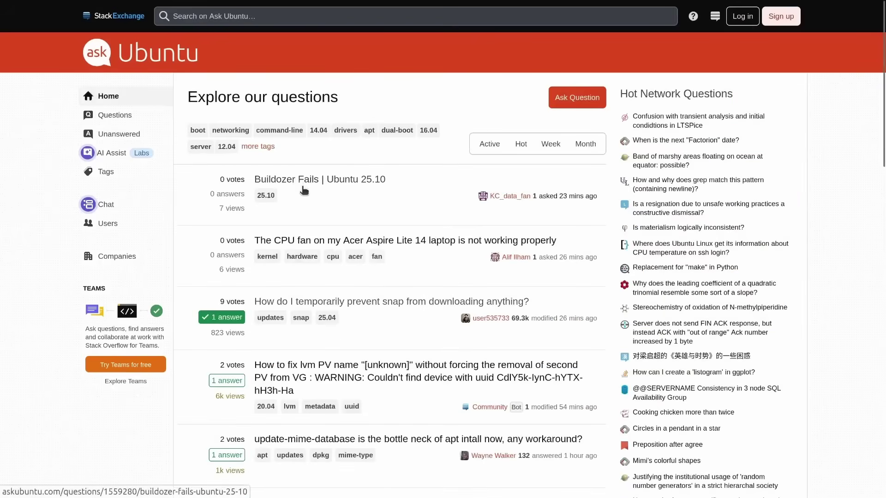
{"action": "left_click", "coordinate": [398, 301]}
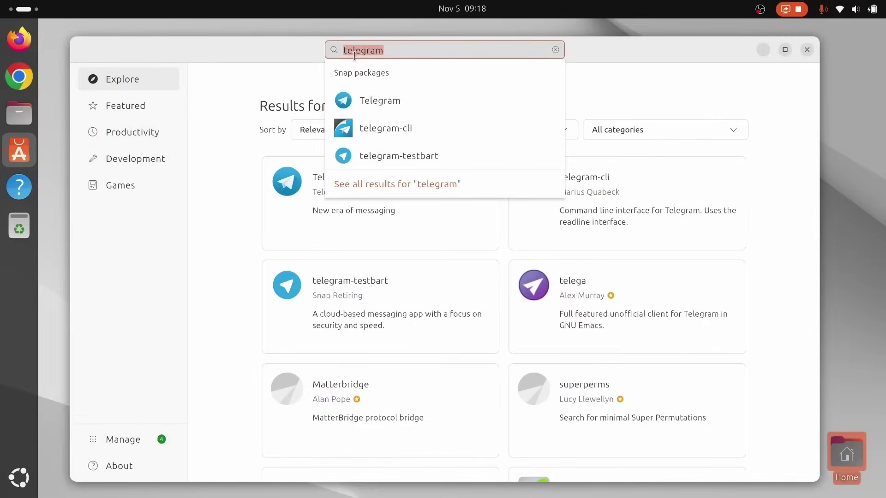
Search the App Center for 'code' and view the Visual Studio Code package details.
{"action": "type", "text": "de"}
{"action": "key", "text": "Return"}
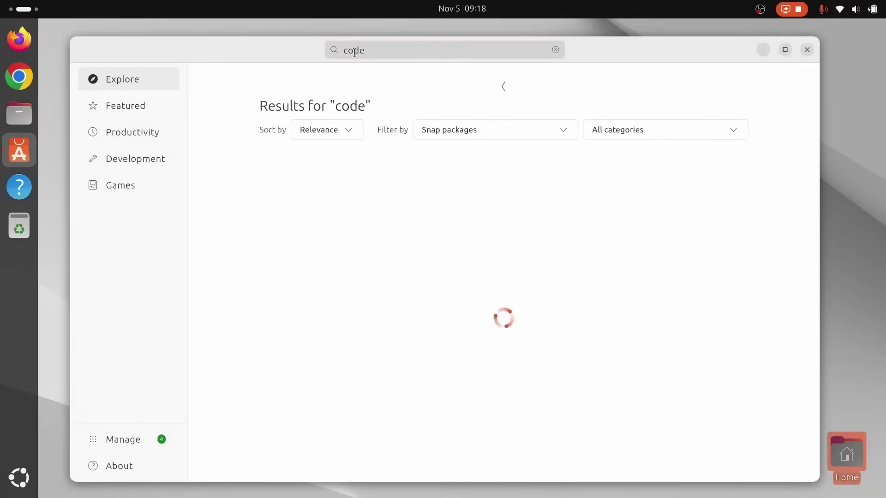
{"action": "left_click", "coordinate": [380, 209]}
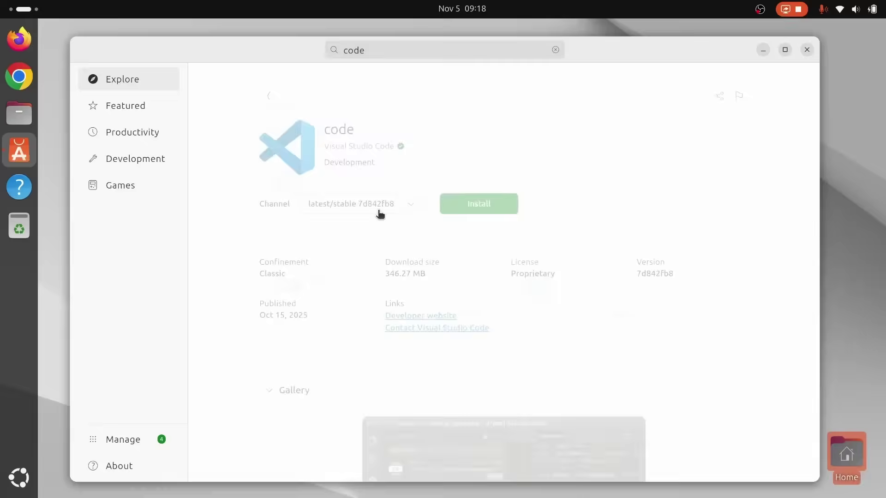
{"action": "scroll", "coordinate": [319, 316], "scroll_direction": "down", "scroll_amount": 5}
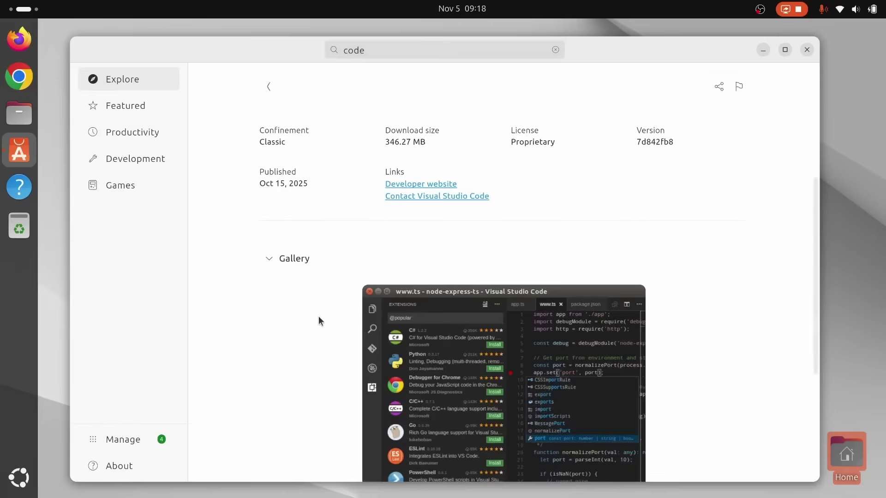
{"action": "scroll", "coordinate": [319, 317], "scroll_direction": "up", "scroll_amount": 5}
Show the Featured apps list and its Sort by choices.
{"action": "left_click", "coordinate": [144, 101]}
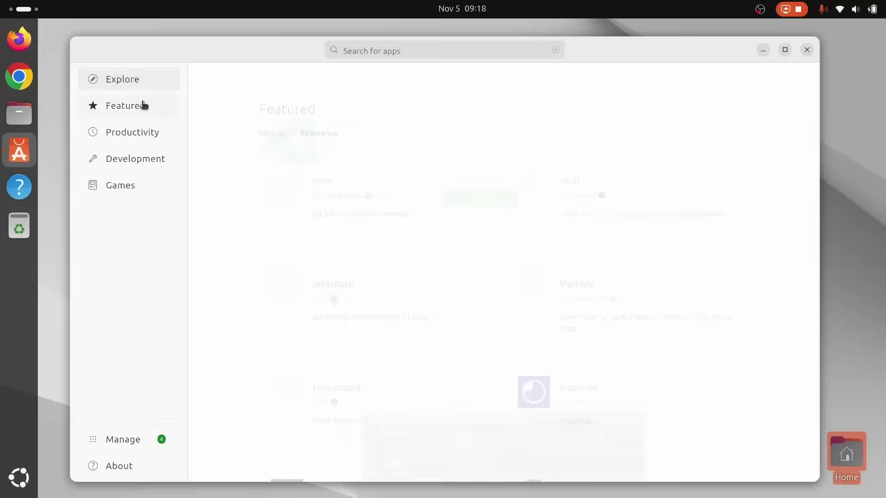
{"action": "scroll", "coordinate": [497, 217], "scroll_direction": "down", "scroll_amount": 10}
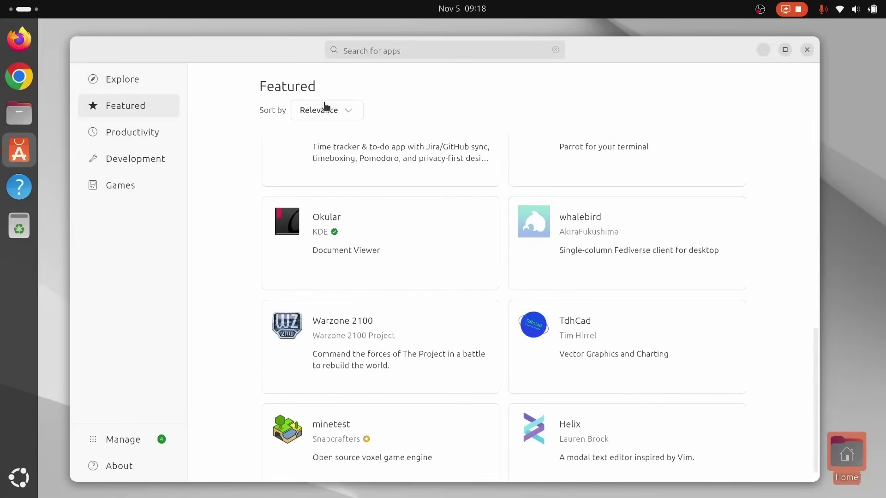
{"action": "left_click", "coordinate": [344, 110]}
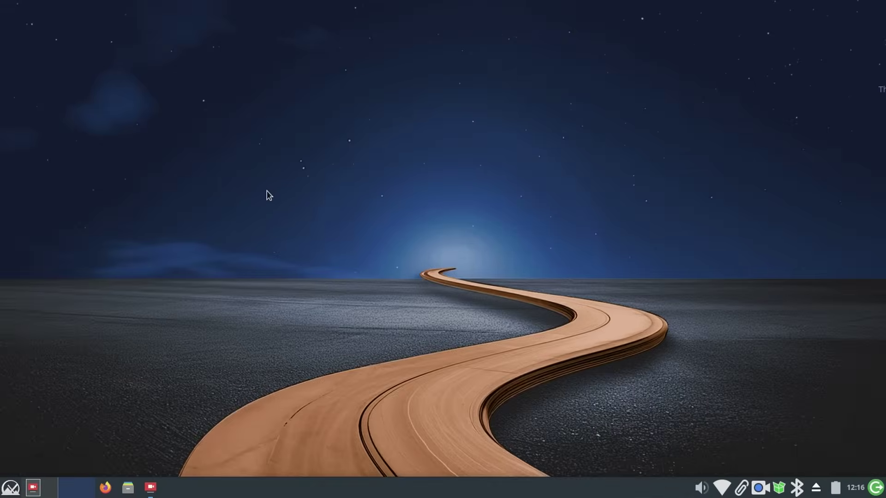
Browse the Whisker menu's All Applications list and categories, ending on Settings and System.
{"action": "right_click", "coordinate": [268, 185]}
{"action": "key", "text": "super"}
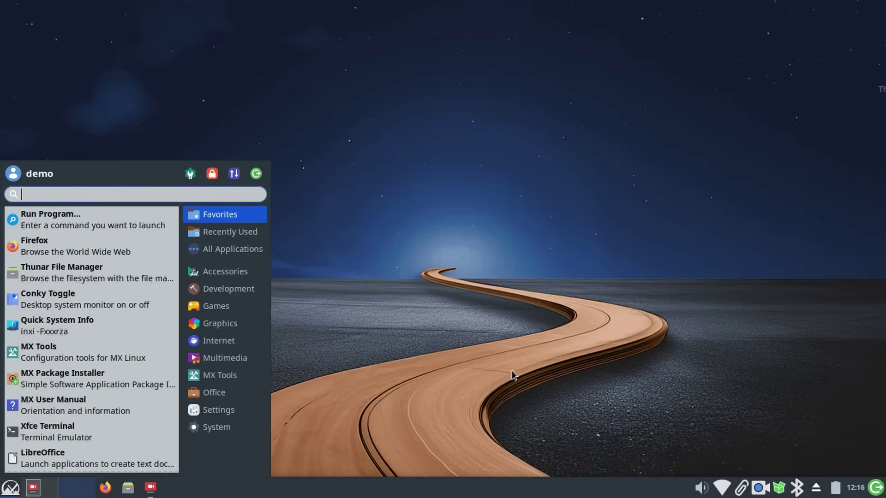
{"action": "left_click", "coordinate": [220, 281]}
{"action": "mouse_move", "coordinate": [236, 252]}
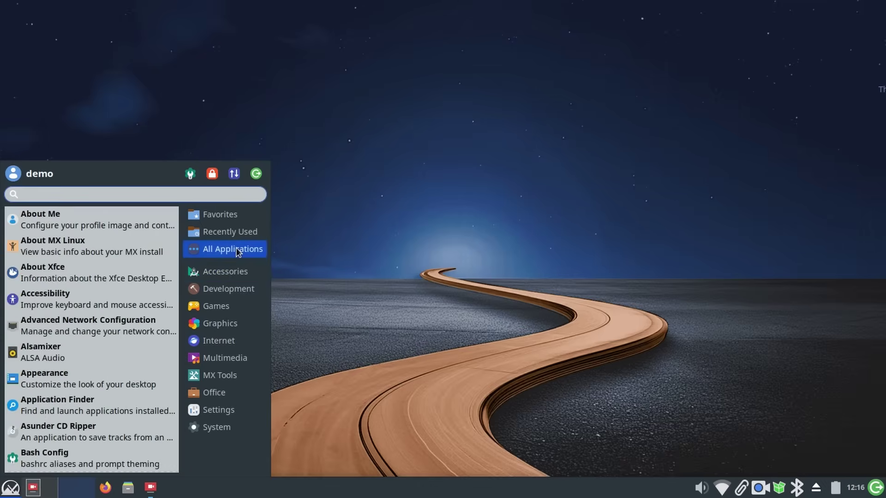
{"action": "mouse_move", "coordinate": [240, 218]}
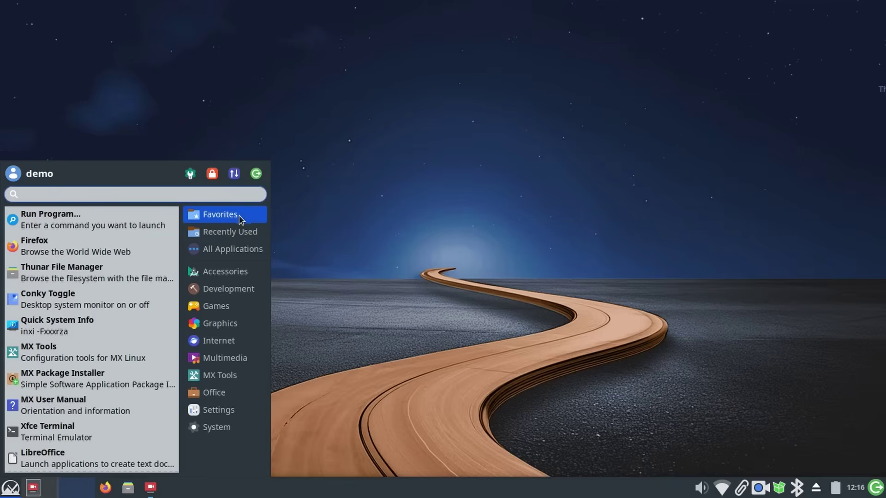
{"action": "mouse_move", "coordinate": [240, 289]}
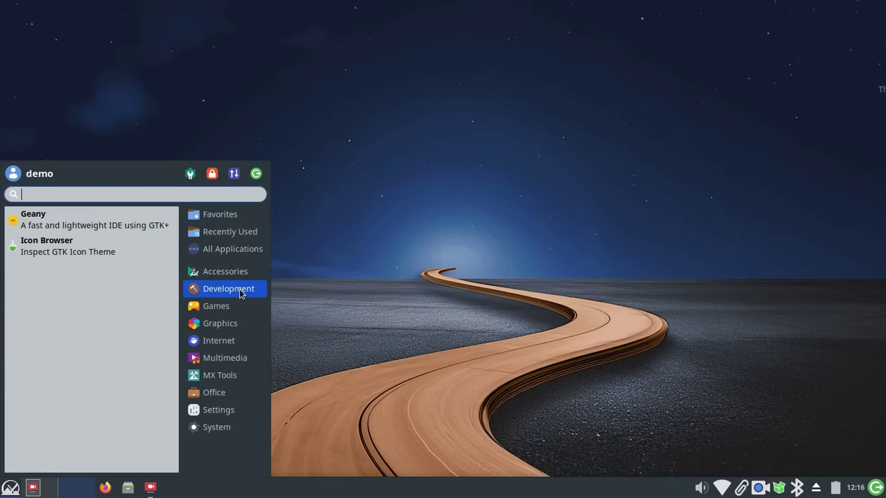
{"action": "mouse_move", "coordinate": [238, 326]}
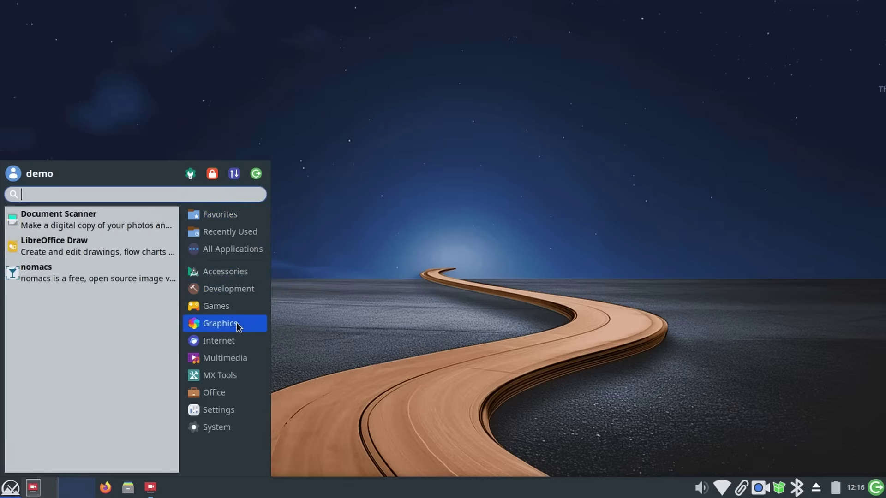
{"action": "mouse_move", "coordinate": [239, 342]}
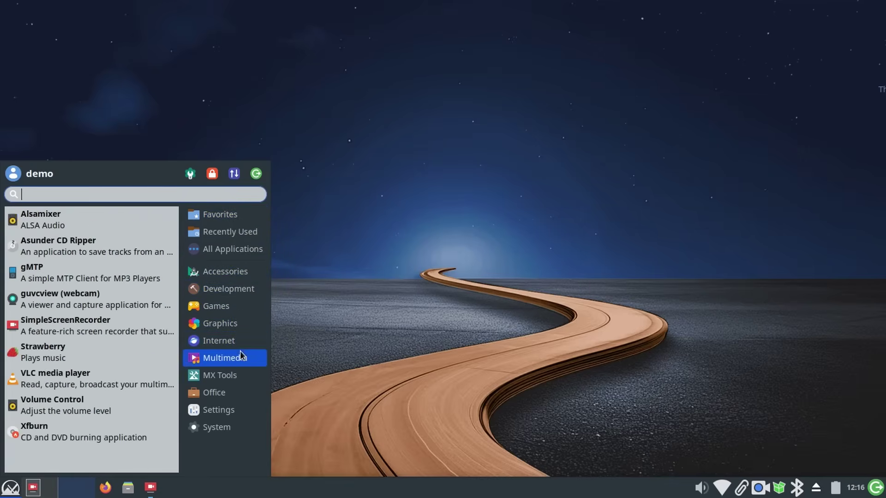
{"action": "mouse_move", "coordinate": [244, 376]}
{"action": "mouse_move", "coordinate": [239, 397]}
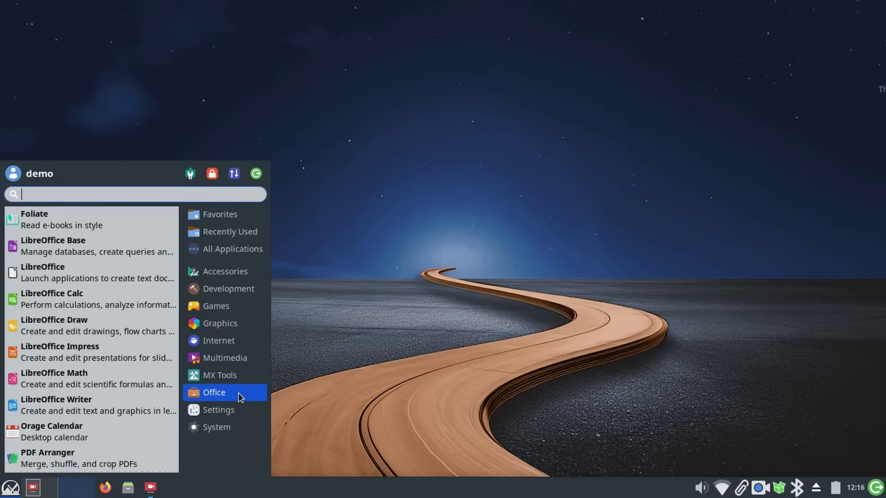
{"action": "left_click", "coordinate": [241, 406]}
{"action": "left_click", "coordinate": [242, 422]}
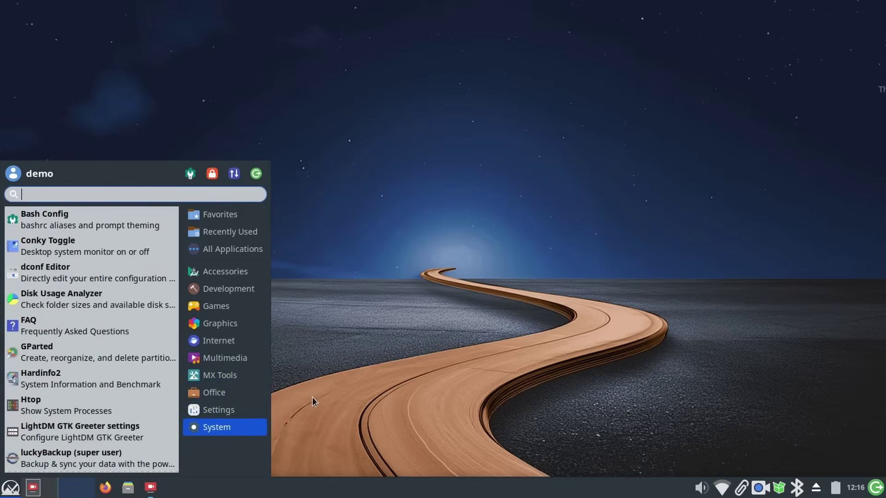
Search the Whisker menu for 'firefox', then 'monitor', and launch Task Manager.
{"action": "type", "text": "firefox"}
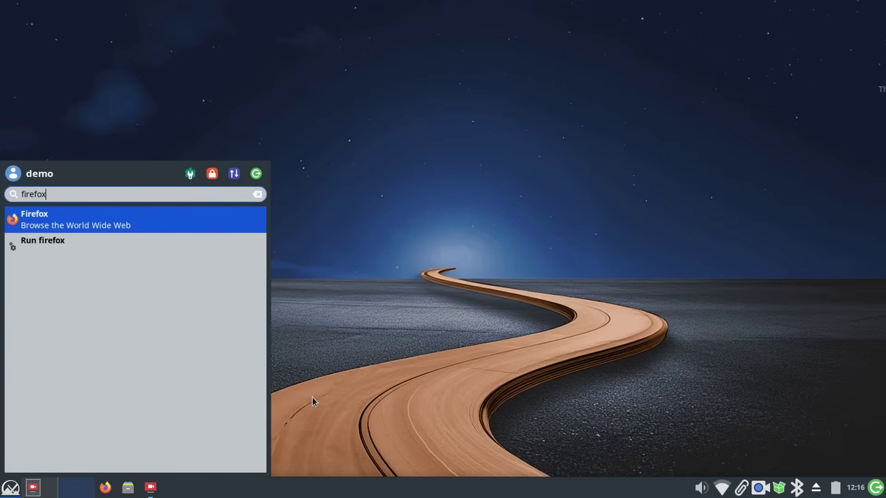
{"action": "key", "text": "Return"}
{"action": "key", "text": "super"}
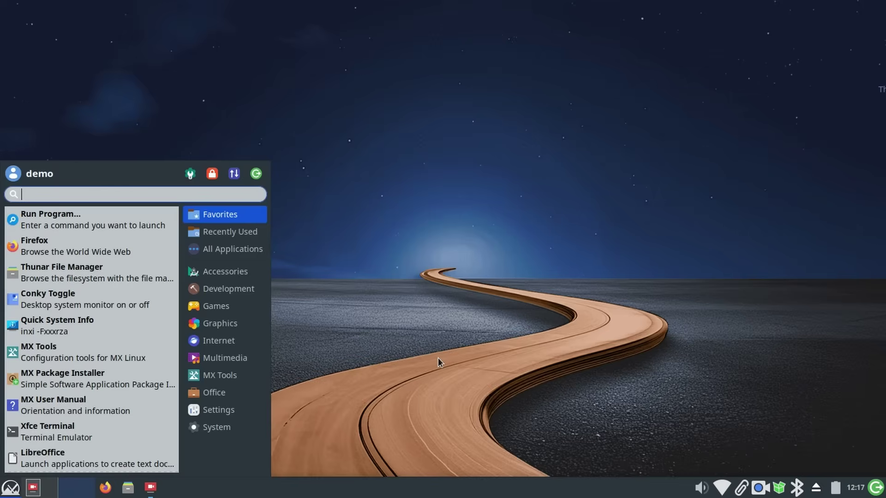
{"action": "type", "text": "momni"}
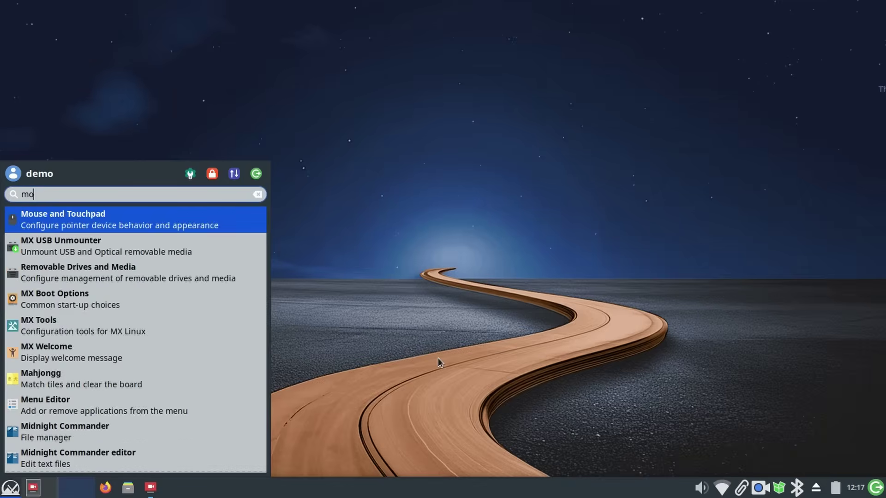
{"action": "key", "text": "BackSpace"}
{"action": "key", "text": "BackSpace"}
{"action": "key", "text": "BackSpace"}
{"action": "type", "text": "nito"}
{"action": "key", "text": "Down"}
{"action": "key", "text": "Down"}
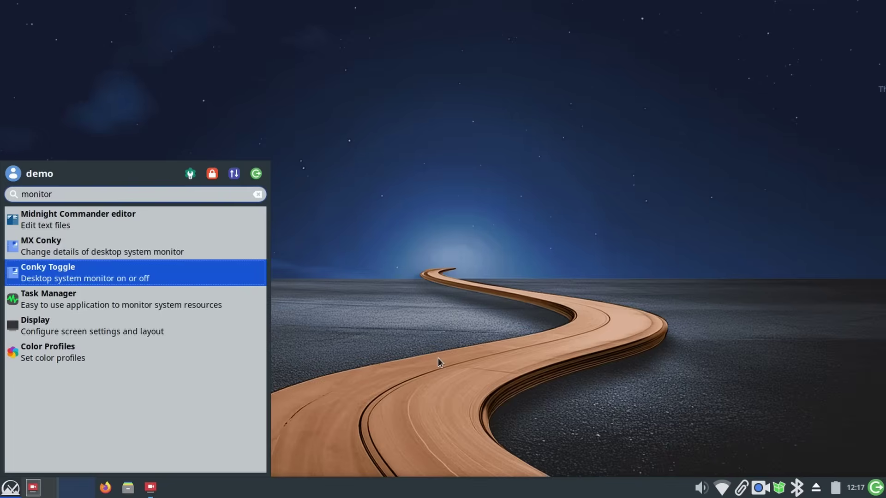
{"action": "key", "text": "Down"}
{"action": "key", "text": "Return"}
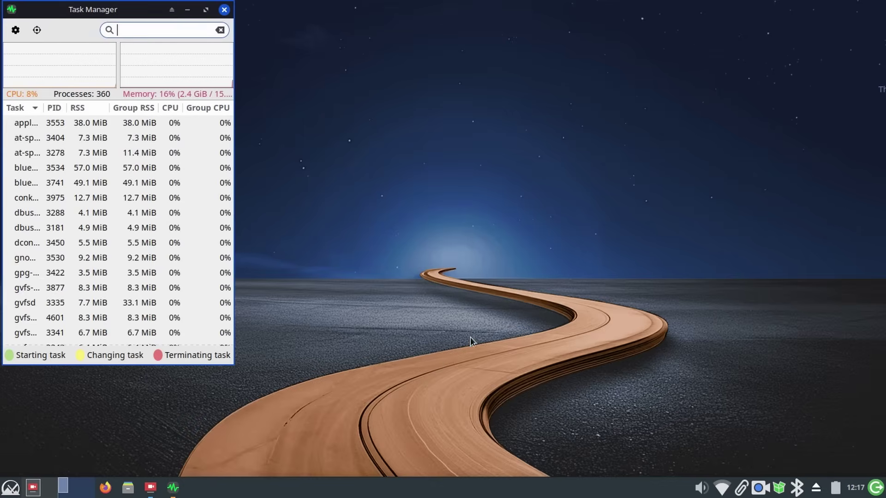
Enlarge and centre the Task Manager window, then open and close Firefox.
{"action": "left_click_drag", "start_coordinate": [233, 365], "coordinate": [529, 425]}
{"action": "left_click_drag", "start_coordinate": [270, 11], "coordinate": [499, 48]}
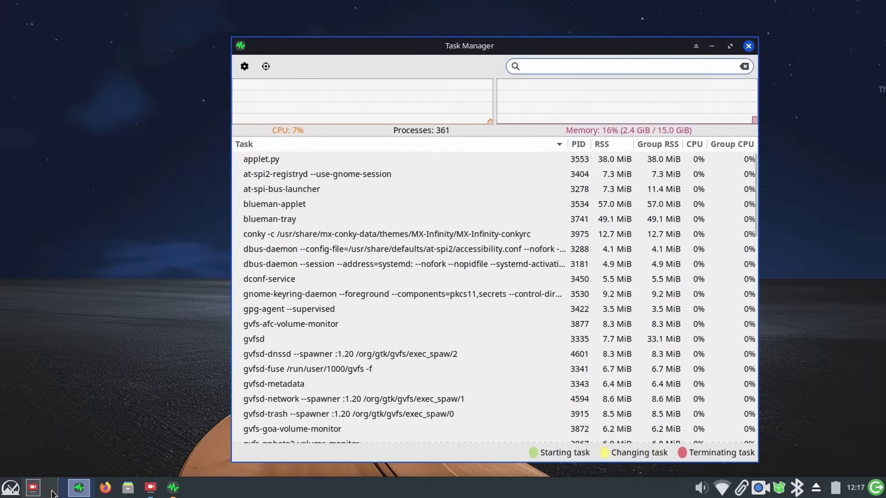
{"action": "left_click", "coordinate": [112, 491]}
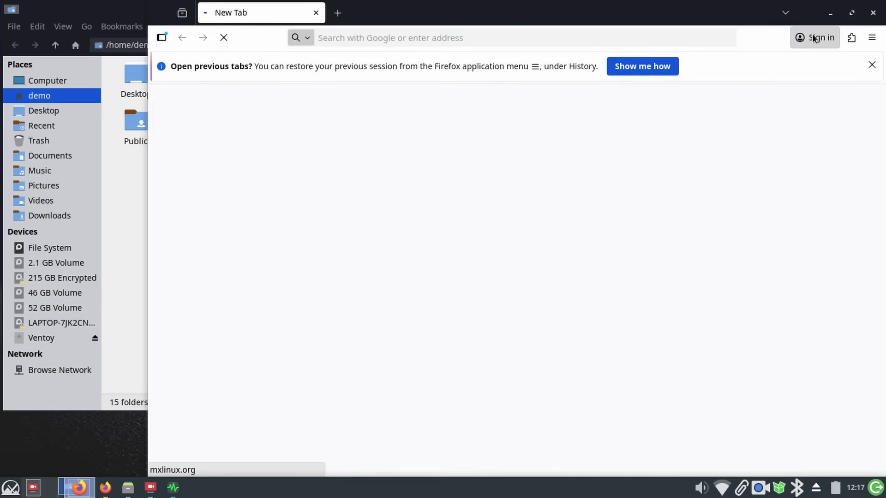
{"action": "left_click", "coordinate": [873, 12]}
Launch the Geany editor from the Whisker menu's Development category.
{"action": "left_click", "coordinate": [9, 485]}
{"action": "left_click", "coordinate": [235, 277]}
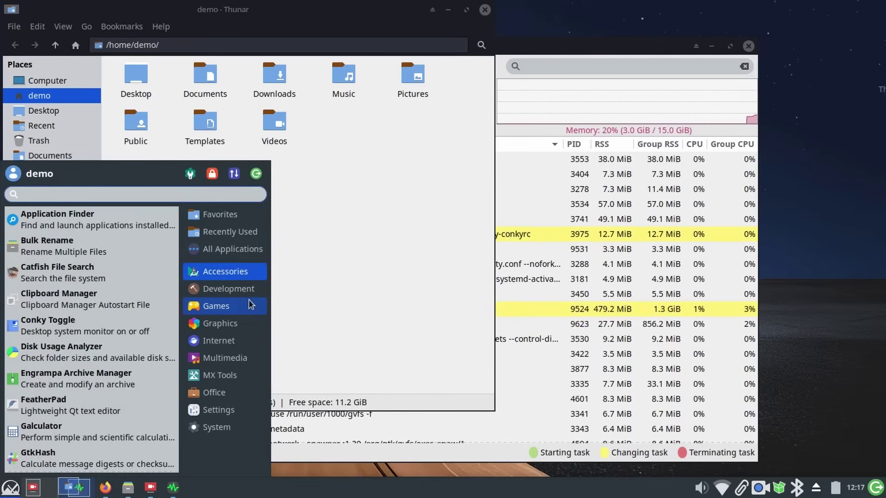
{"action": "left_click", "coordinate": [216, 306]}
{"action": "left_click", "coordinate": [228, 289]}
{"action": "left_click", "coordinate": [215, 271]}
{"action": "left_click", "coordinate": [227, 291]}
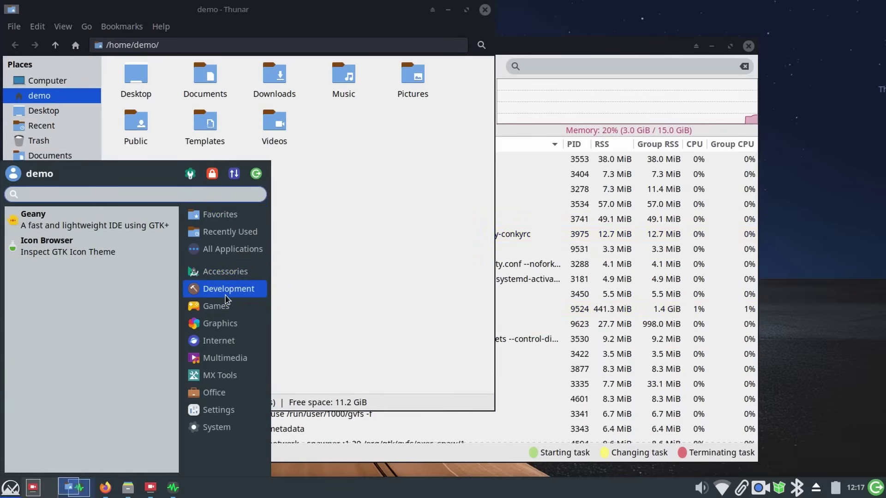
{"action": "left_click", "coordinate": [88, 226]}
Launch Mahjongg from the Games category.
{"action": "key", "text": "super"}
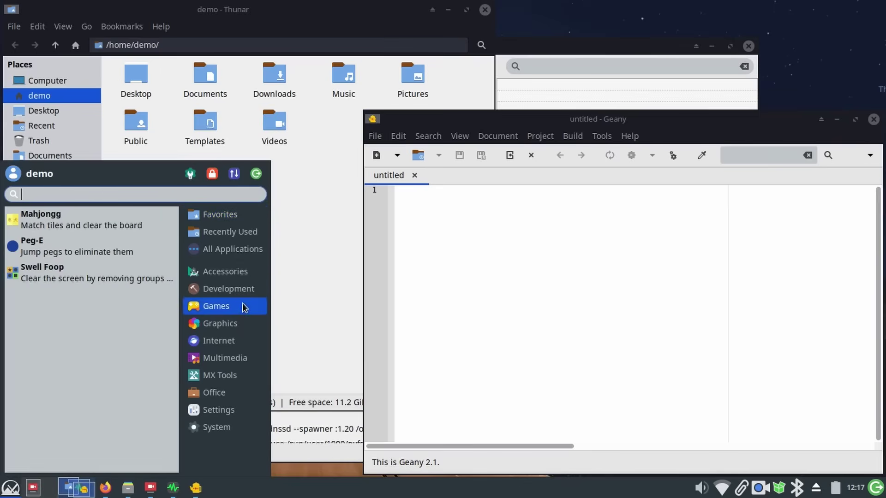
{"action": "left_click", "coordinate": [240, 291]}
{"action": "left_click", "coordinate": [239, 306]}
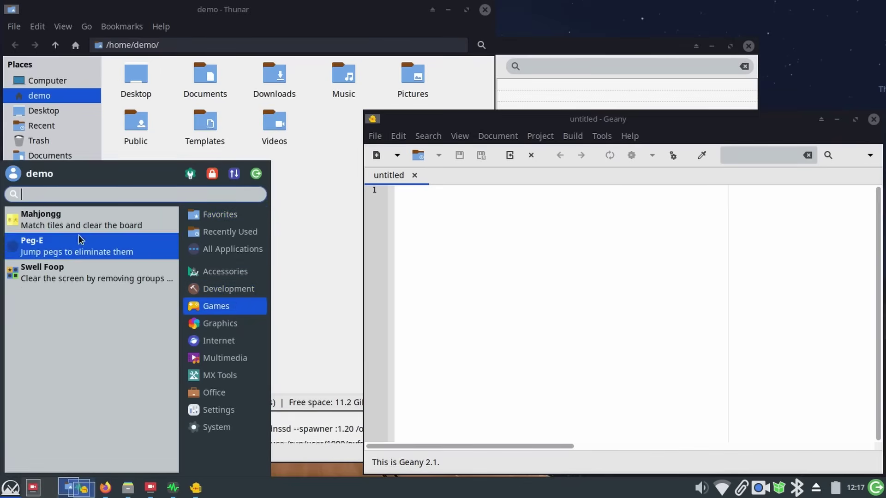
{"action": "left_click", "coordinate": [55, 244]}
Launch Thunderbird from the Internet category.
{"action": "key", "text": "super"}
{"action": "left_click", "coordinate": [219, 341]}
{"action": "left_click", "coordinate": [227, 306]}
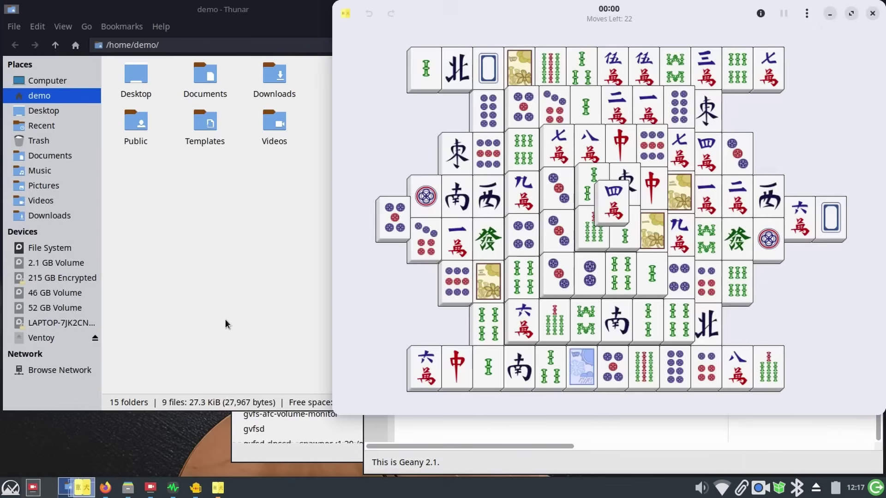
{"action": "key", "text": "super"}
{"action": "left_click", "coordinate": [226, 323]}
{"action": "left_click", "coordinate": [227, 341]}
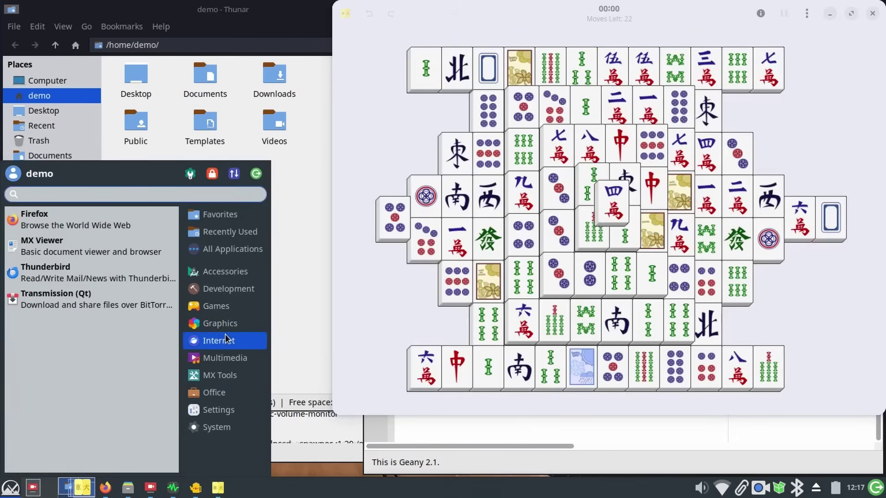
{"action": "left_click", "coordinate": [99, 249]}
Browse the Internet and Multimedia categories in the Whisker menu.
{"action": "key", "text": "super"}
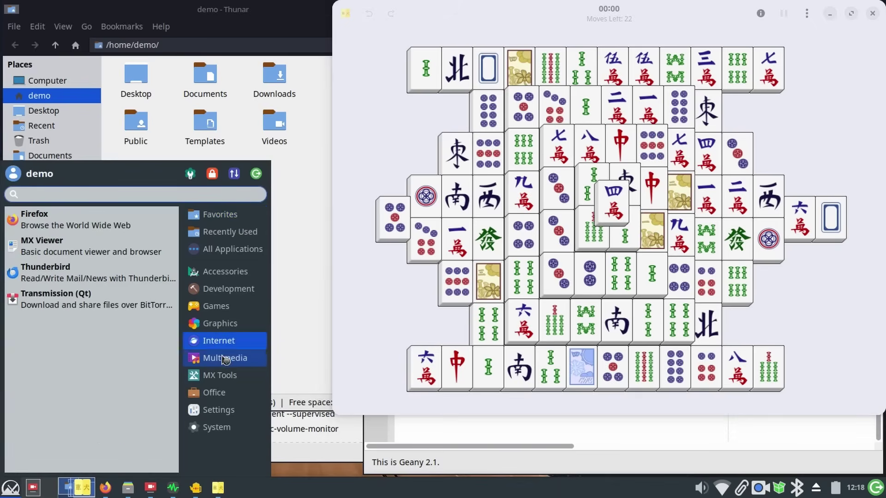
{"action": "left_click", "coordinate": [226, 358]}
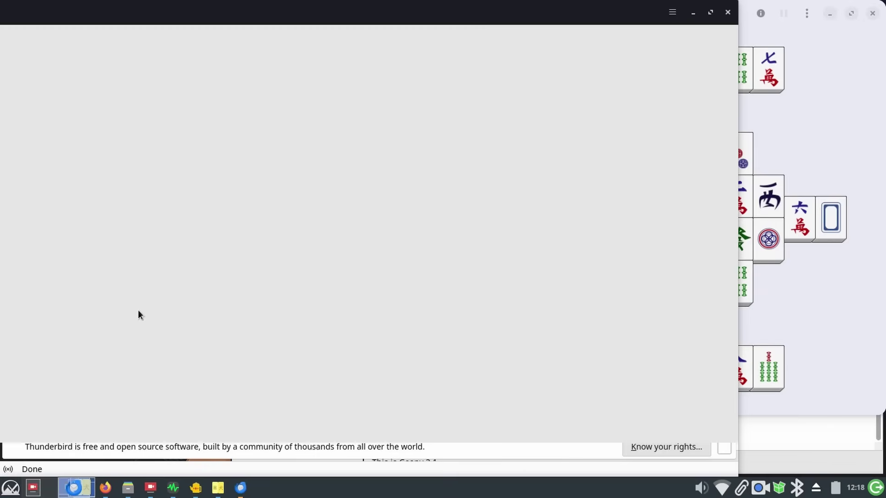
{"action": "key", "text": "super"}
{"action": "left_click", "coordinate": [243, 342]}
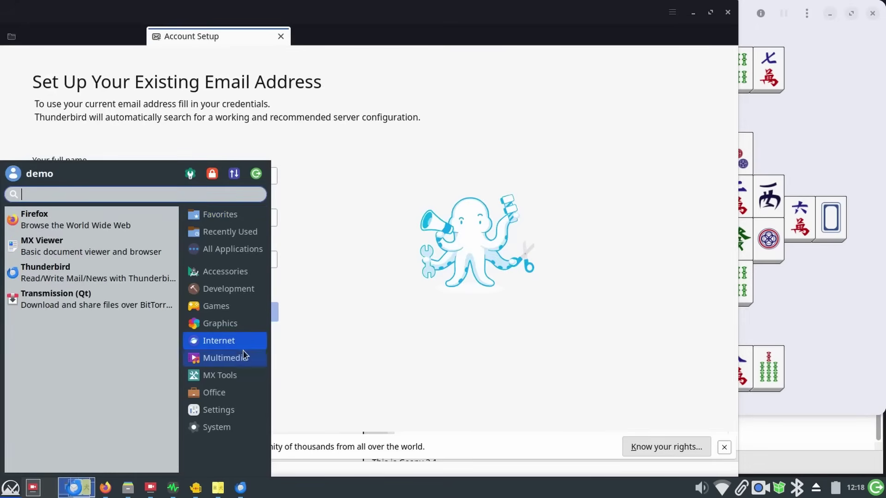
{"action": "left_click", "coordinate": [243, 359]}
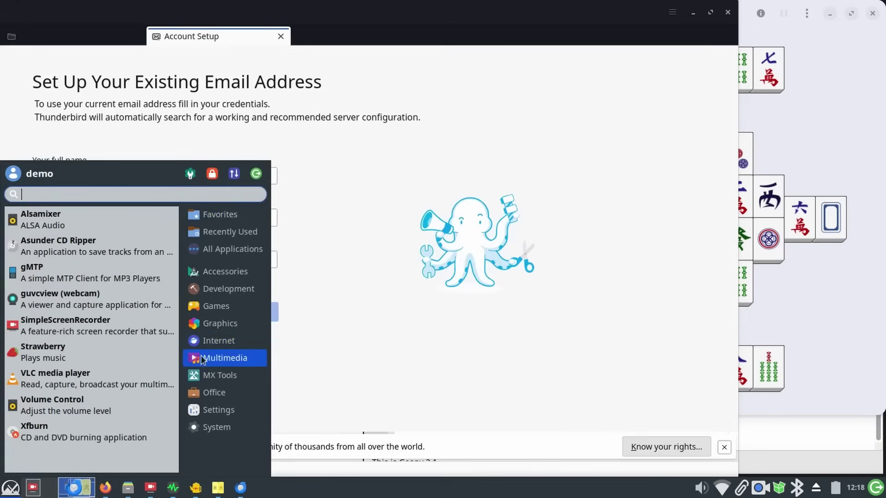
Launch Strawberry Music Player and Asunder CD Ripper from the Multimedia category.
{"action": "left_click", "coordinate": [122, 356]}
{"action": "key", "text": "super"}
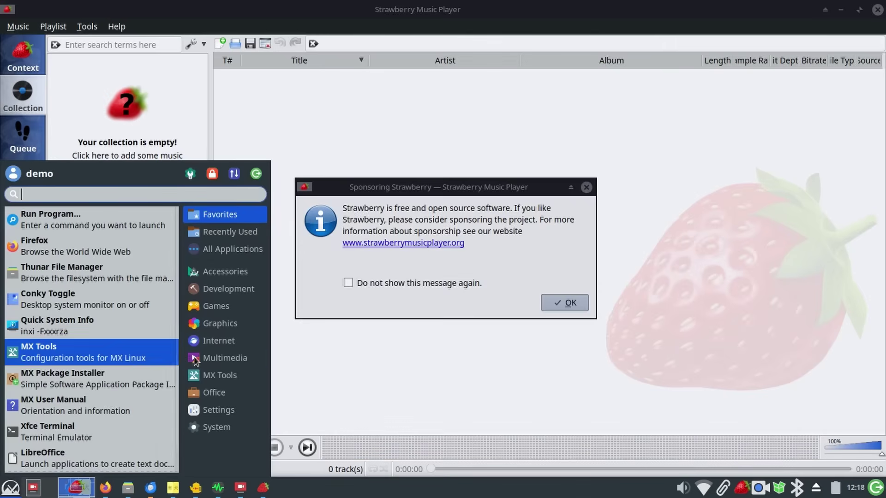
{"action": "left_click", "coordinate": [212, 359]}
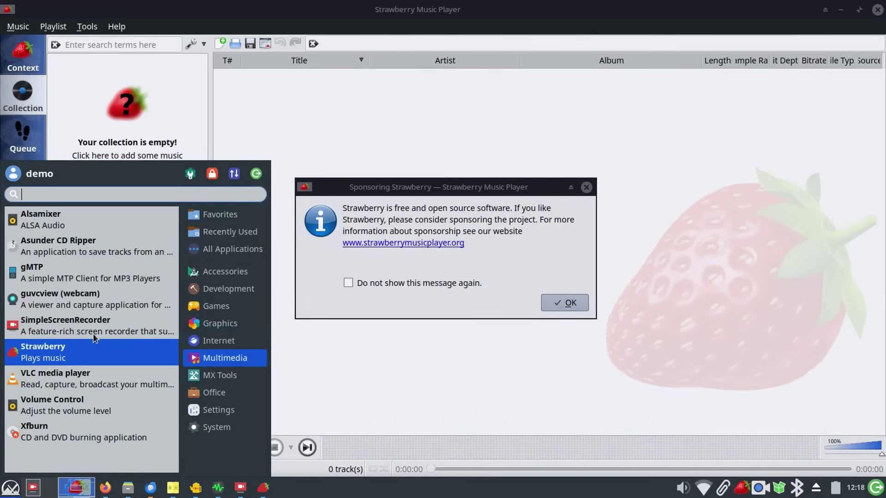
{"action": "left_click", "coordinate": [71, 256]}
Glance at the MX Tools and Settings categories, then close the Task Manager.
{"action": "key", "text": "super"}
{"action": "left_click", "coordinate": [224, 382]}
{"action": "scroll", "coordinate": [102, 325], "scroll_direction": "down", "scroll_amount": 5}
{"action": "left_click", "coordinate": [217, 409]}
{"action": "left_click", "coordinate": [363, 458]}
{"action": "mouse_move", "coordinate": [90, 490]}
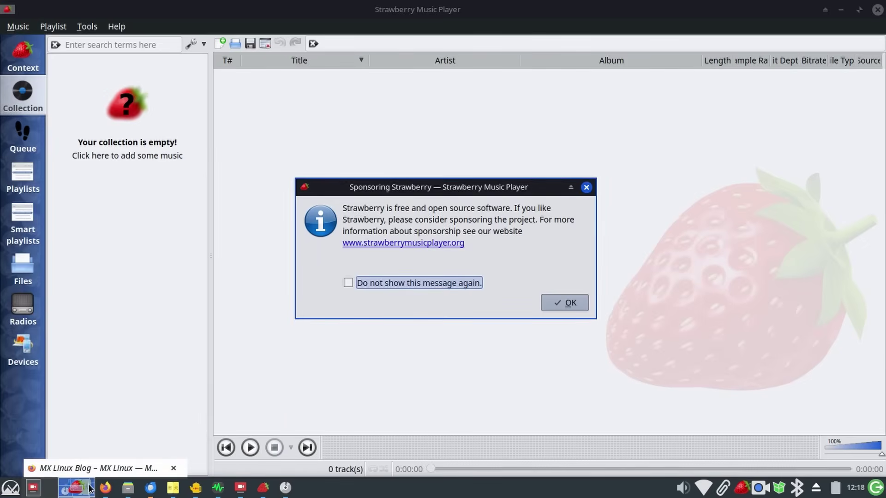
{"action": "left_click", "coordinate": [219, 487]}
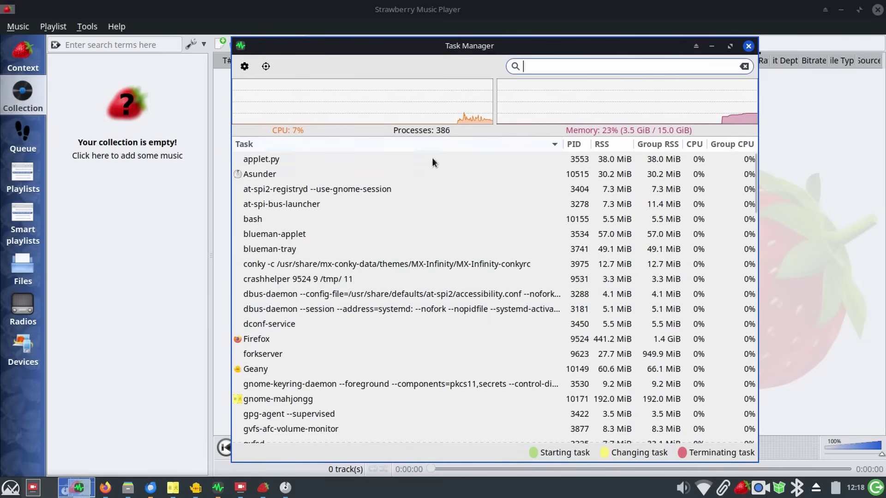
{"action": "left_click", "coordinate": [748, 45]}
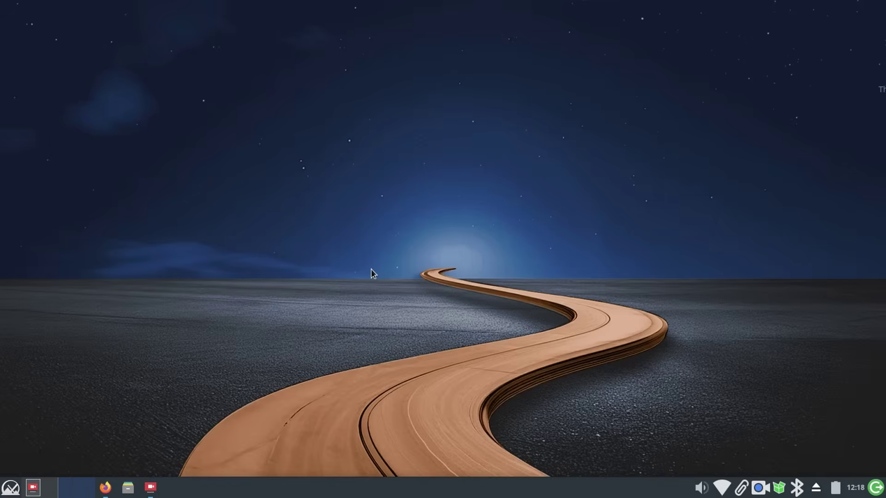
Search the Whisker menu for 'mx tools' and launch MX Tools.
{"action": "key", "text": "super"}
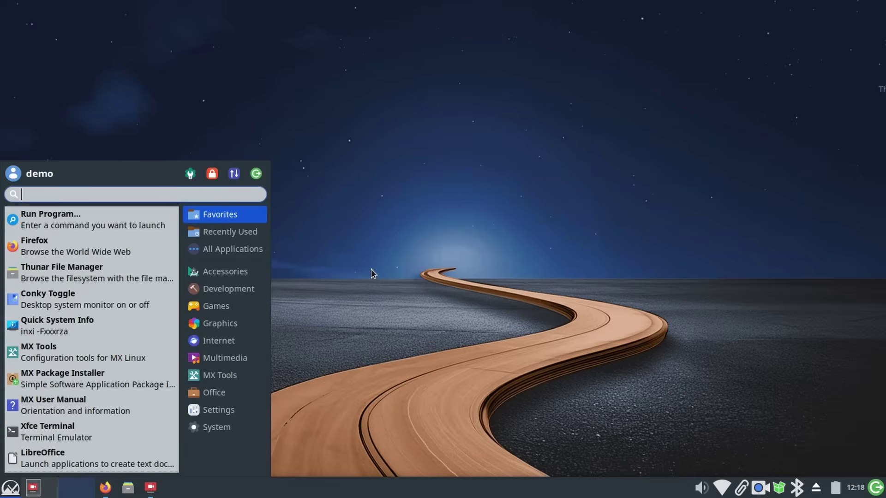
{"action": "type", "text": "mx tools"}
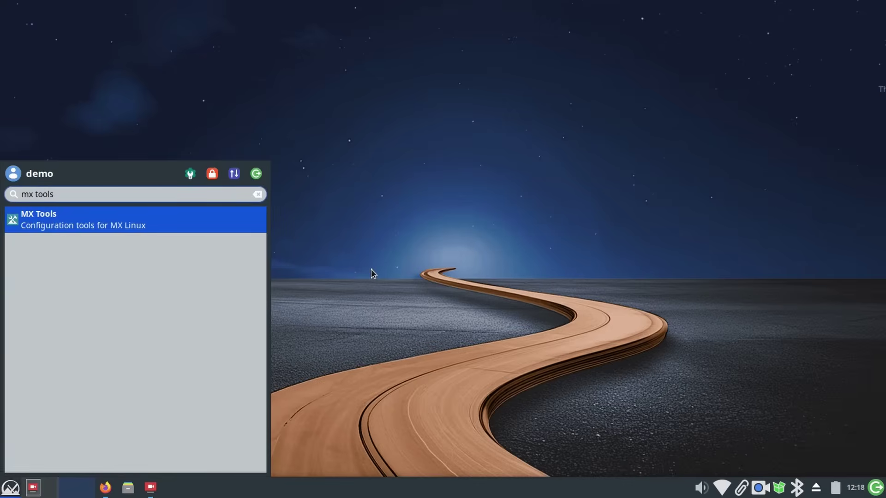
{"action": "key", "text": "Return"}
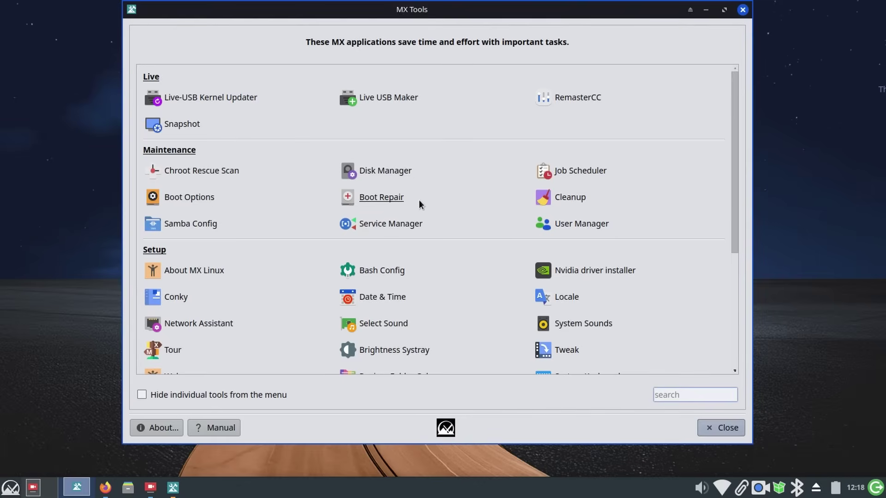
In Boot Repair, inspect the Location disk and root partition lists, then cancel.
{"action": "left_click", "coordinate": [386, 197]}
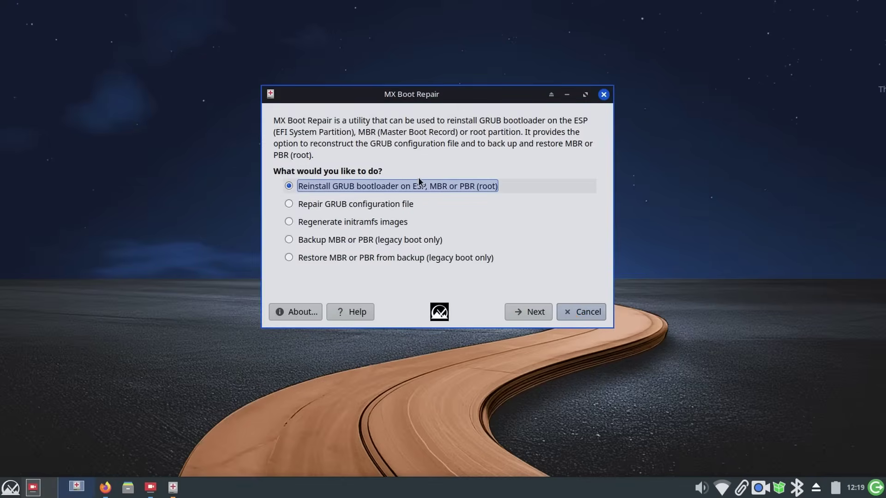
{"action": "left_click", "coordinate": [520, 311]}
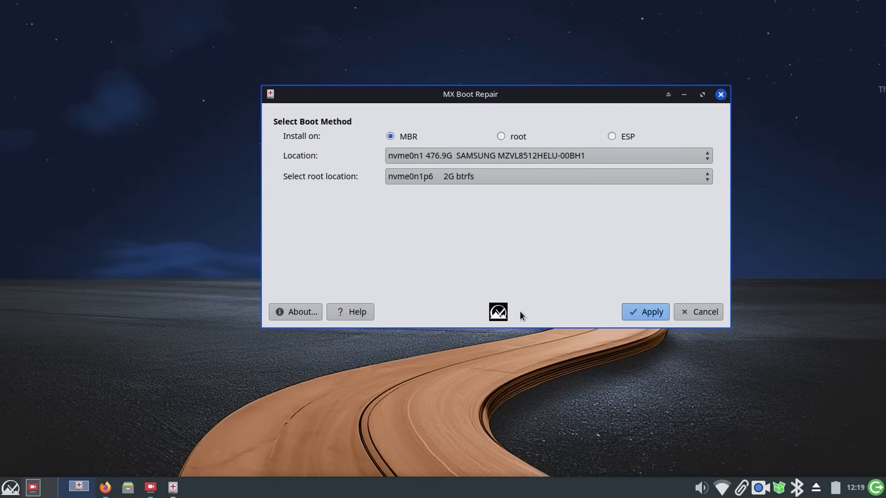
{"action": "left_click", "coordinate": [449, 156]}
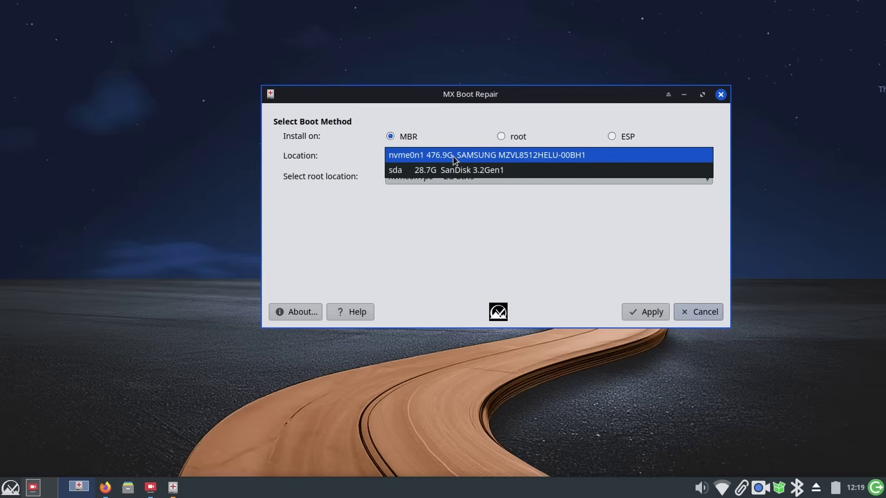
{"action": "left_click", "coordinate": [454, 156]}
{"action": "left_click", "coordinate": [461, 175]}
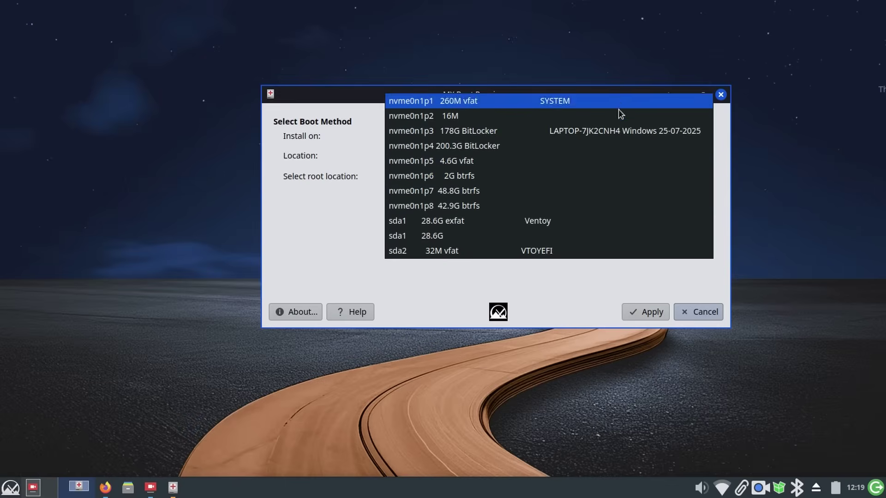
{"action": "left_click", "coordinate": [576, 290]}
{"action": "left_click", "coordinate": [699, 314]}
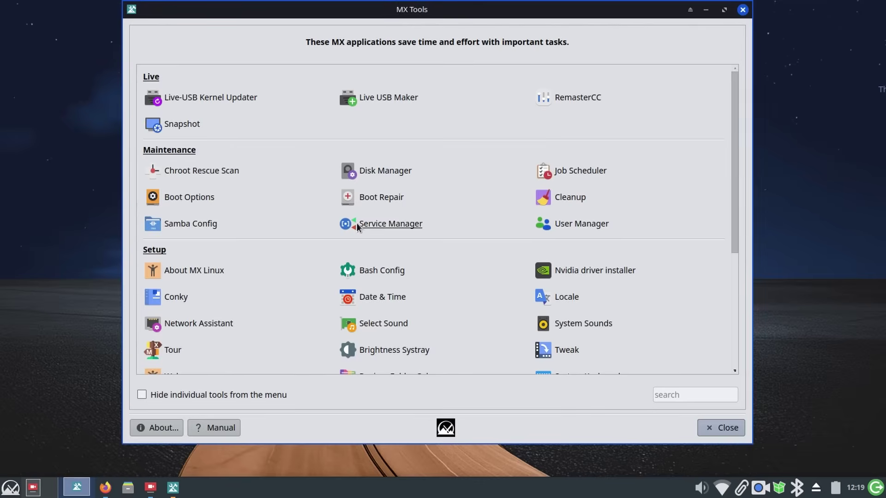
{"action": "left_click", "coordinate": [252, 204]}
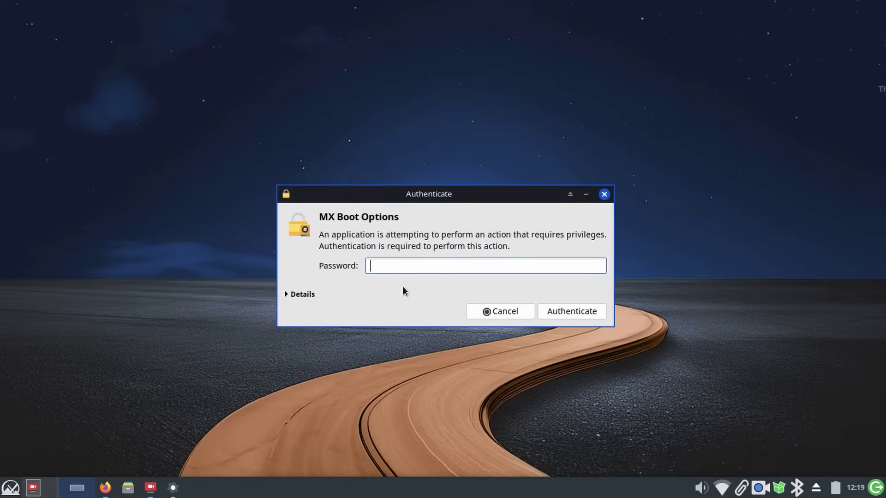
{"action": "type", "text": "demo"}
{"action": "key", "text": "Return"}
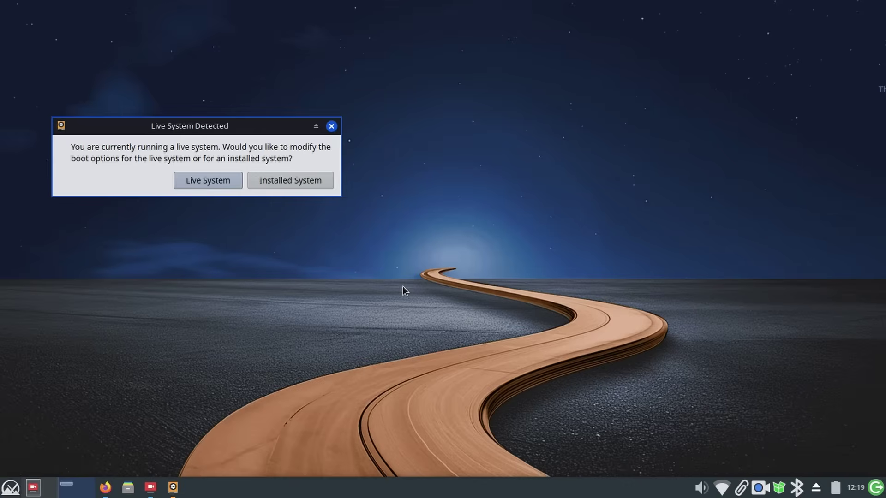
{"action": "left_click", "coordinate": [208, 180]}
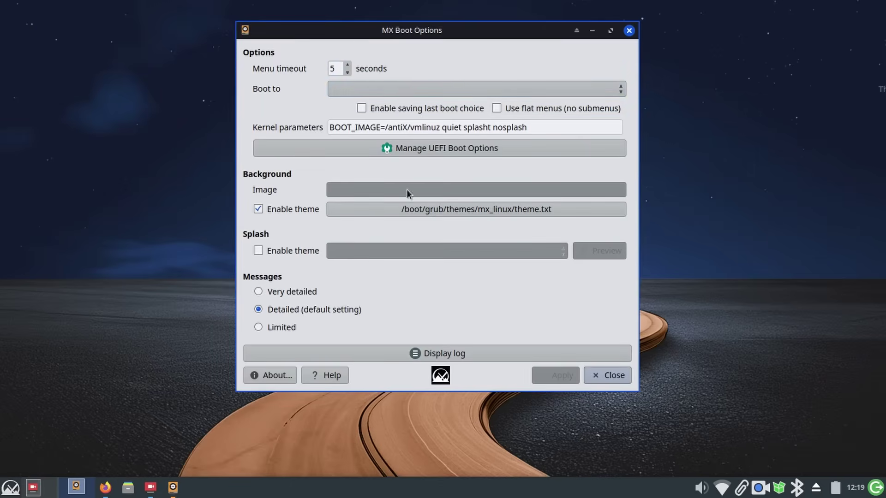
{"action": "left_click", "coordinate": [598, 375]}
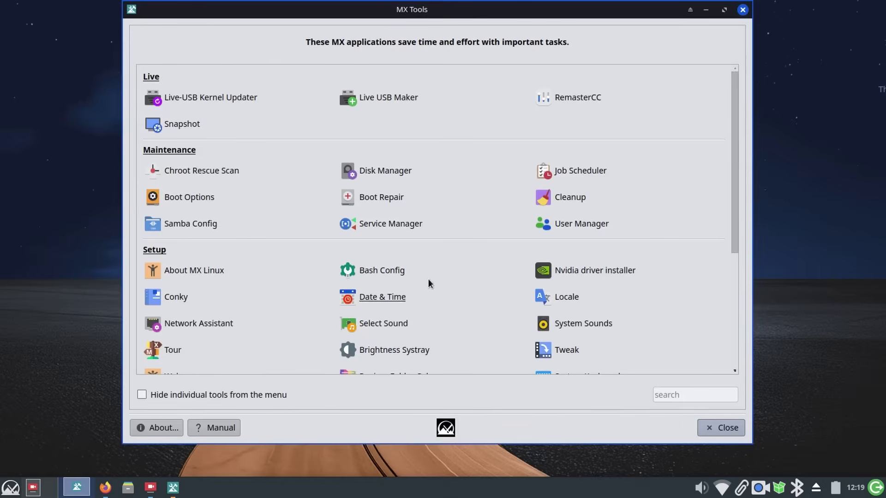
{"action": "scroll", "coordinate": [441, 253], "scroll_direction": "down", "scroll_amount": 2}
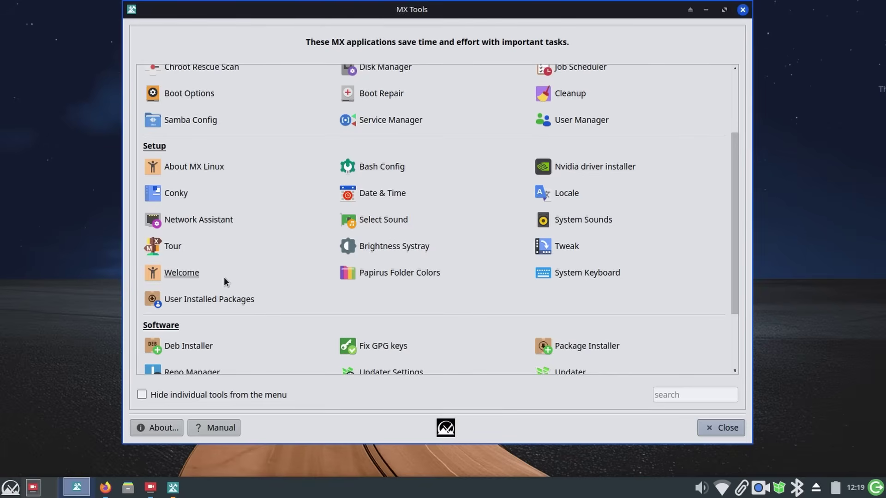
{"action": "scroll", "coordinate": [235, 291], "scroll_direction": "down", "scroll_amount": 3}
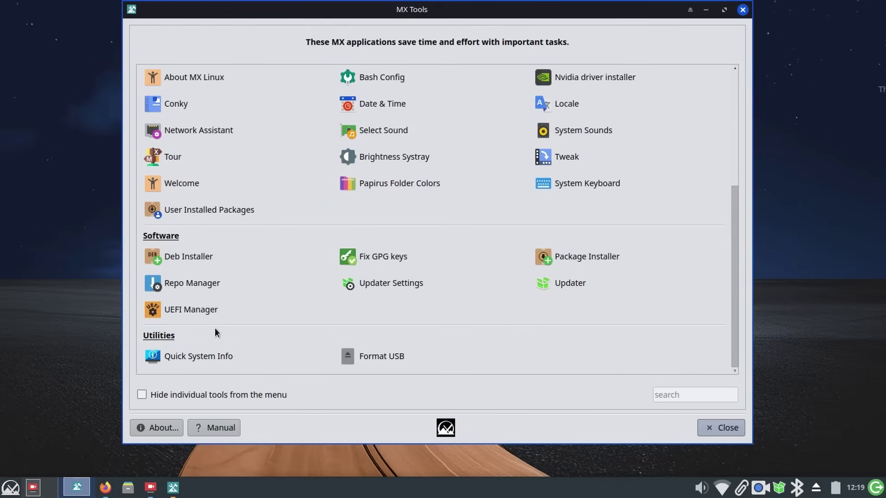
{"action": "left_click", "coordinate": [217, 359]}
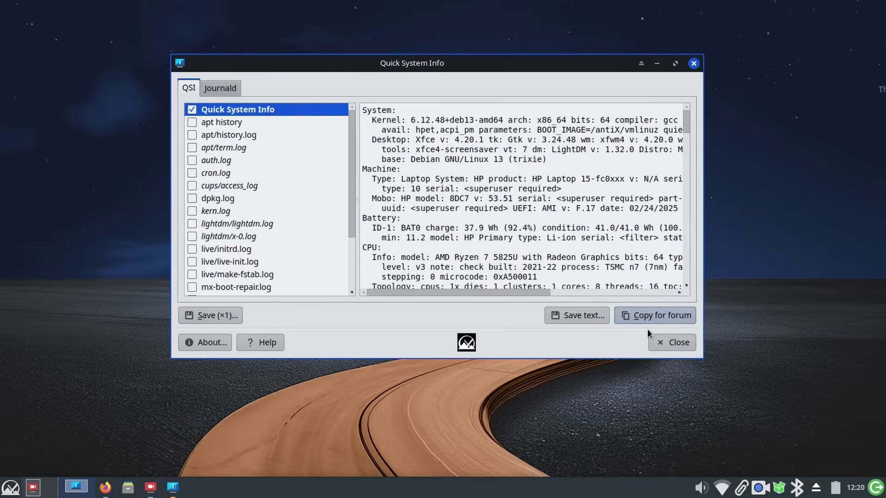
{"action": "left_click_drag", "start_coordinate": [701, 360], "coordinate": [870, 474]}
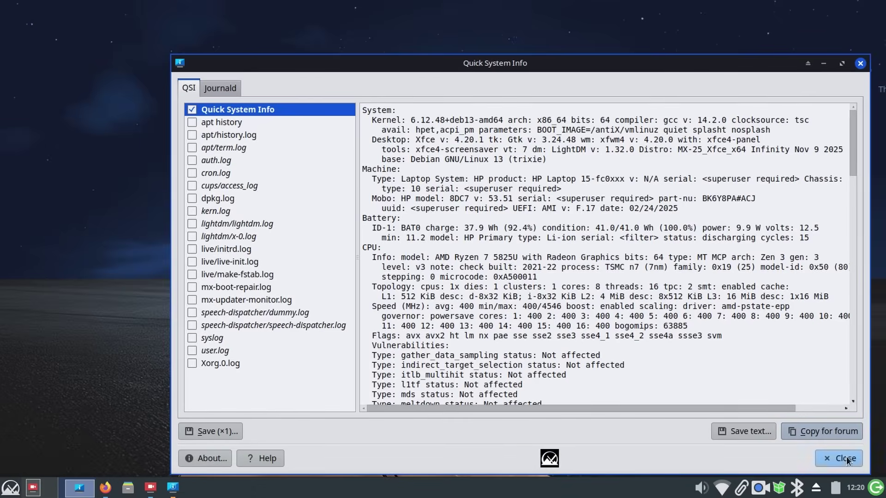
{"action": "left_click_drag", "start_coordinate": [549, 68], "coordinate": [484, 49]}
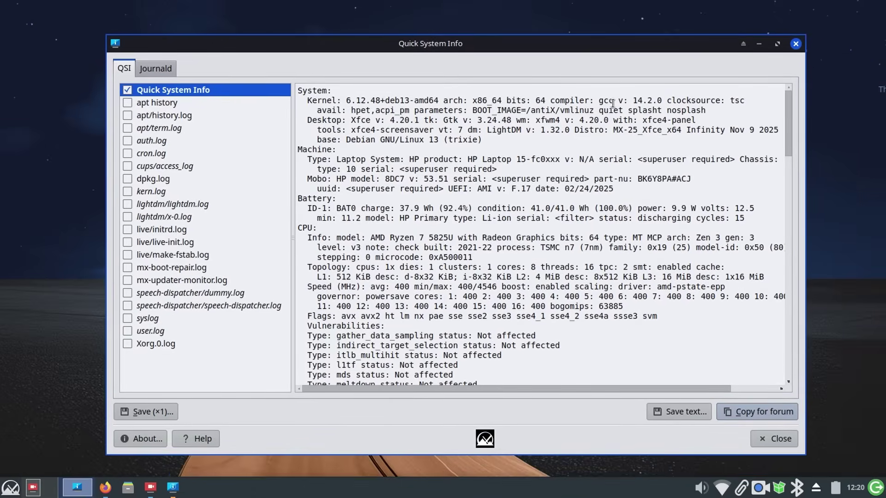
{"action": "triple_click", "coordinate": [321, 149]}
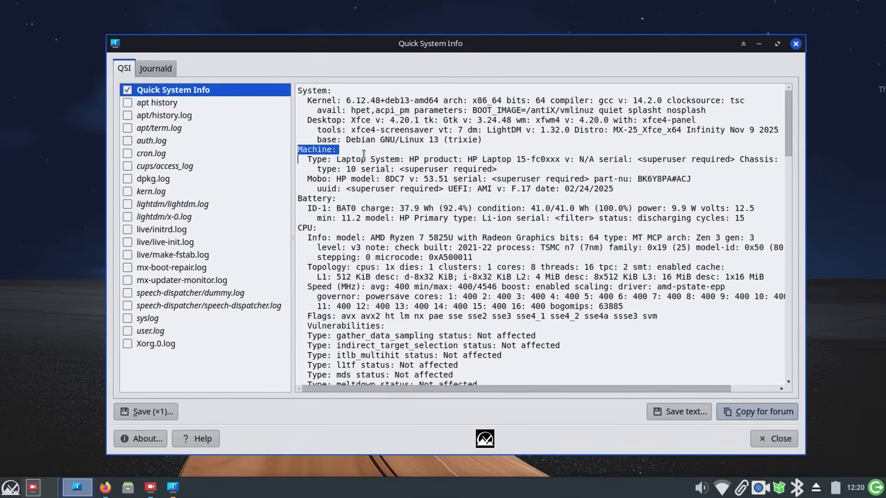
{"action": "triple_click", "coordinate": [392, 159]}
{"action": "scroll", "coordinate": [470, 194], "scroll_direction": "down", "scroll_amount": 3}
{"action": "scroll", "coordinate": [435, 189], "scroll_direction": "up", "scroll_amount": 3}
{"action": "left_click", "coordinate": [157, 196]}
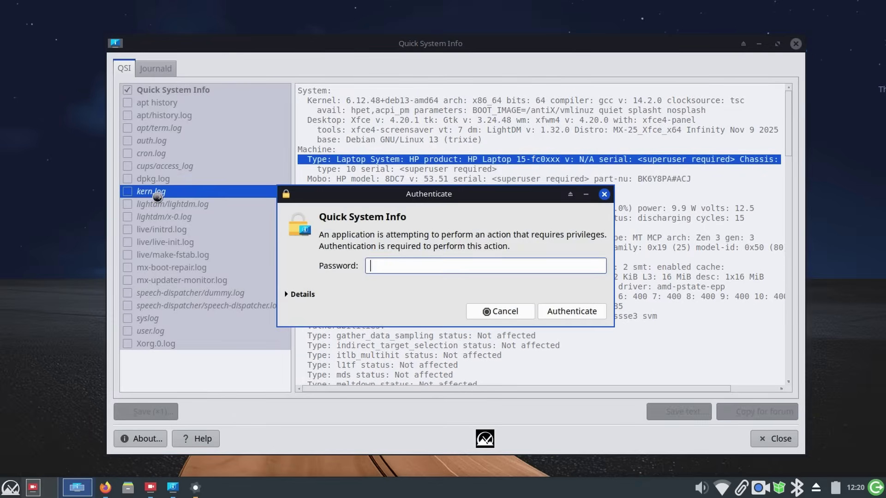
{"action": "left_click", "coordinate": [604, 194]}
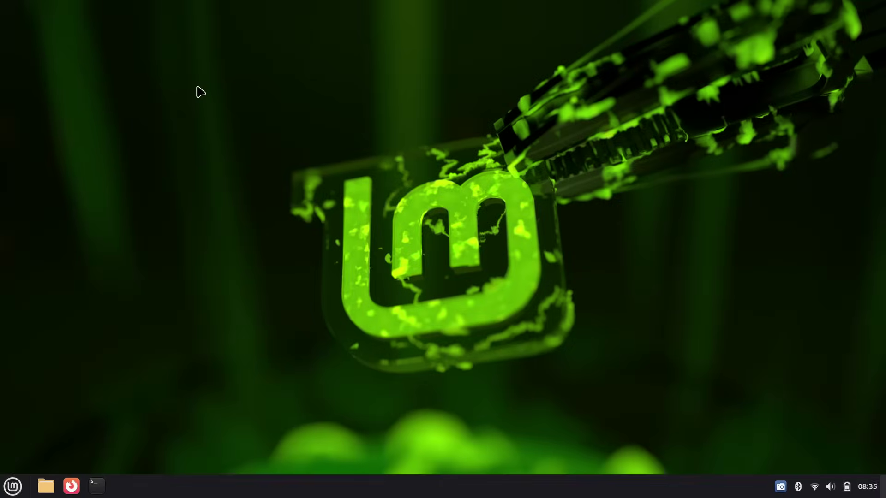
Look at the Cinnamon menu, calendar popup and desktop context menu.
{"action": "key", "text": "super"}
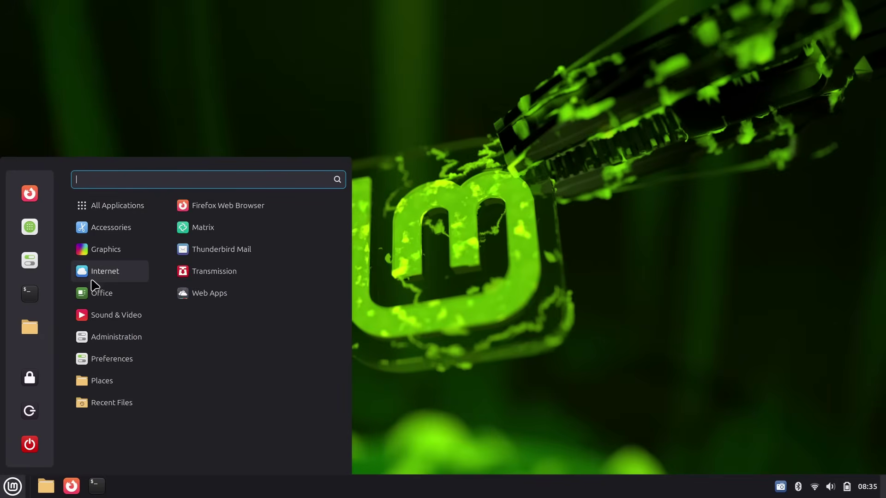
{"action": "mouse_move", "coordinate": [92, 362]}
{"action": "left_click", "coordinate": [397, 311]}
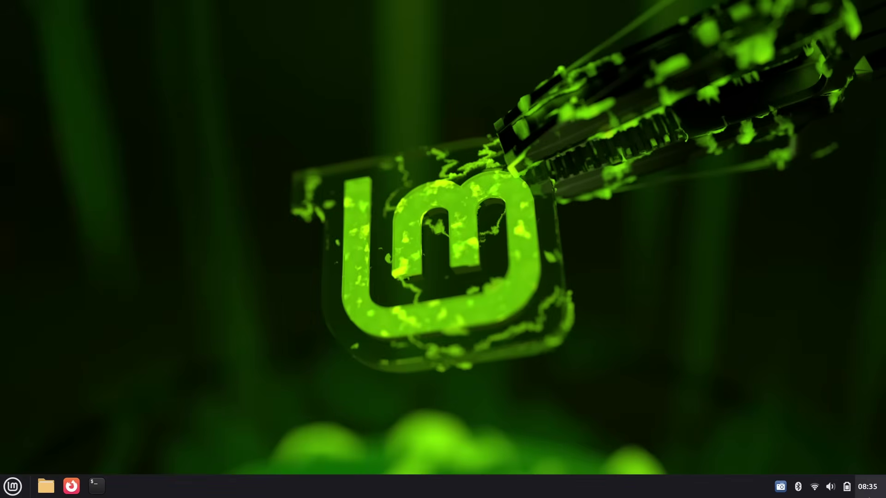
{"action": "left_click", "coordinate": [867, 487]}
{"action": "left_click", "coordinate": [867, 487]}
{"action": "right_click", "coordinate": [722, 310]}
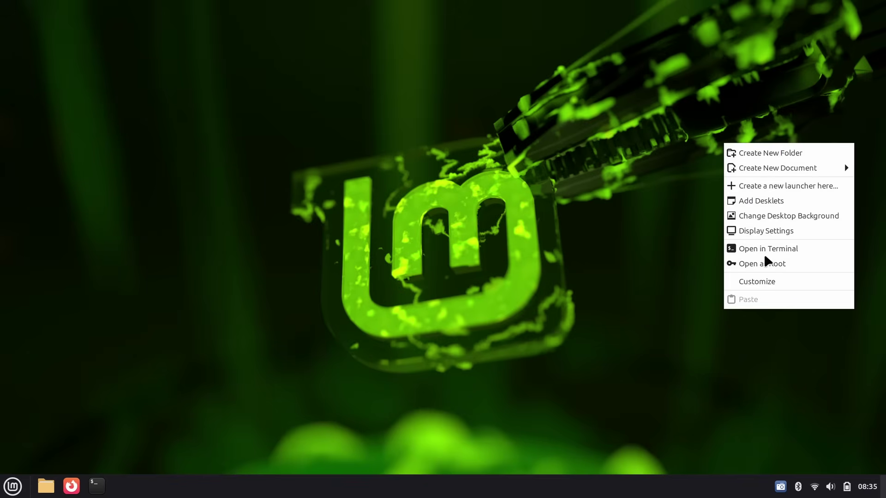
{"action": "left_click", "coordinate": [62, 344]}
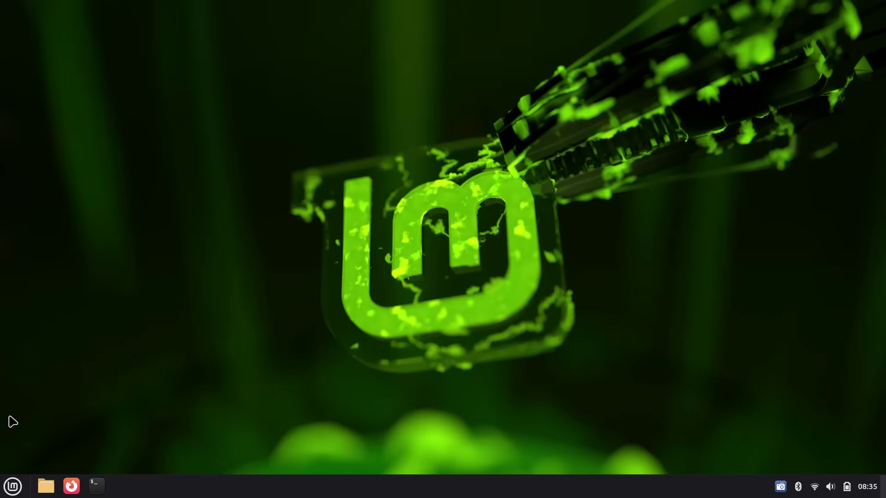
Search the menu for 'software', then 'welcome', and launch Welcome Screen.
{"action": "key", "text": "super"}
{"action": "type", "text": "software"}
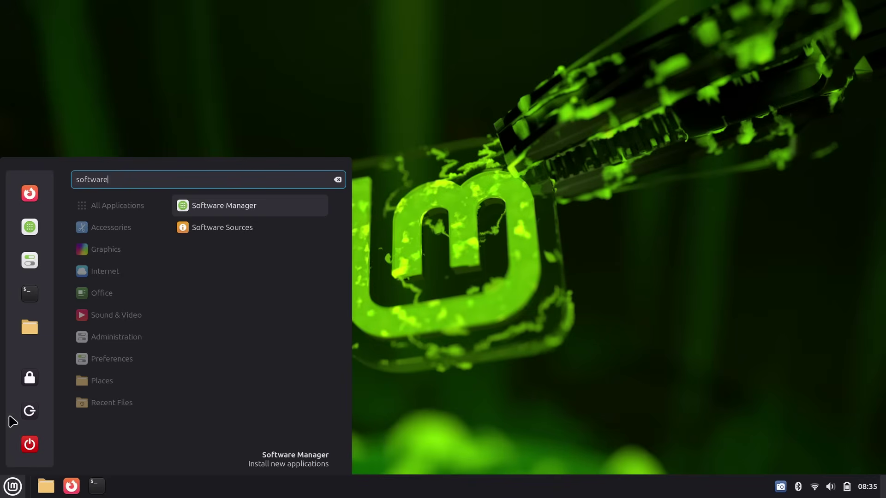
{"action": "key", "text": "super"}
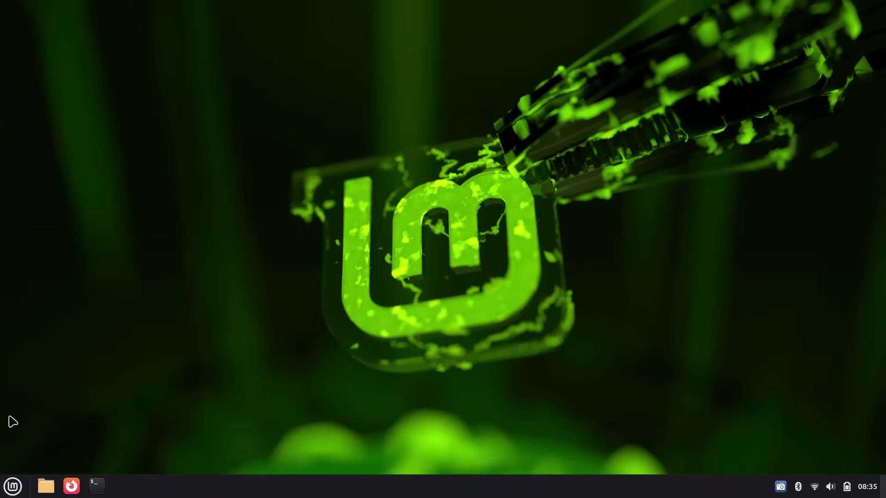
{"action": "key", "text": "super"}
{"action": "type", "text": "weld"}
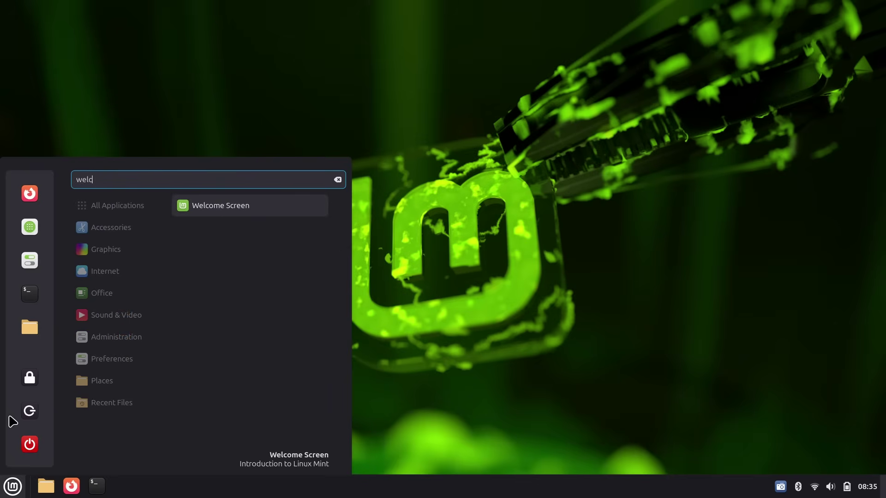
{"action": "key", "text": "super"}
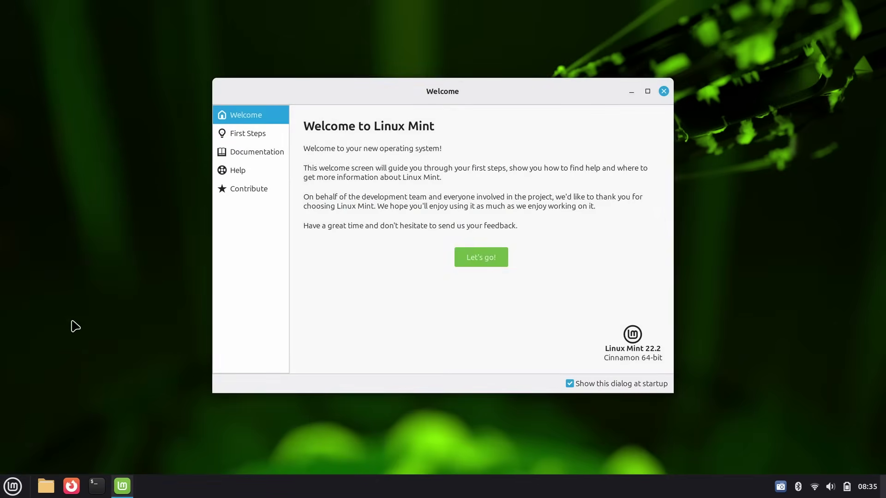
Open the Themes settings from First Steps and move the window aside.
{"action": "left_click", "coordinate": [495, 251]}
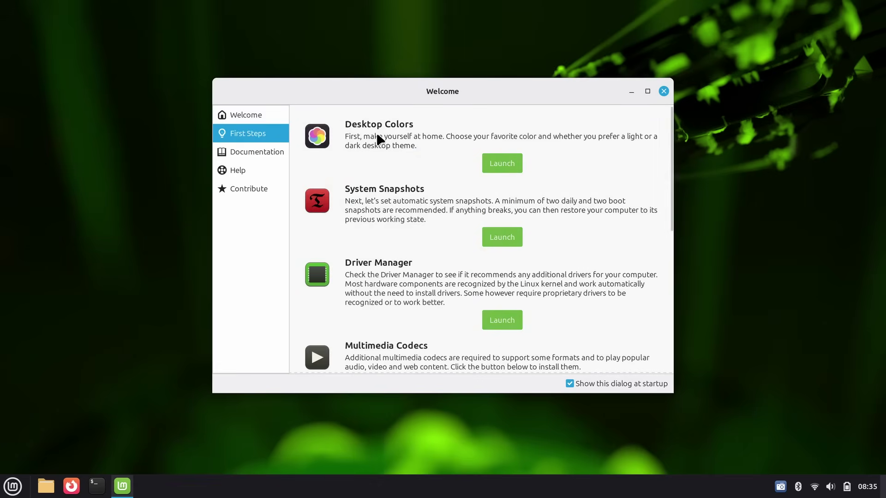
{"action": "left_click", "coordinate": [495, 159]}
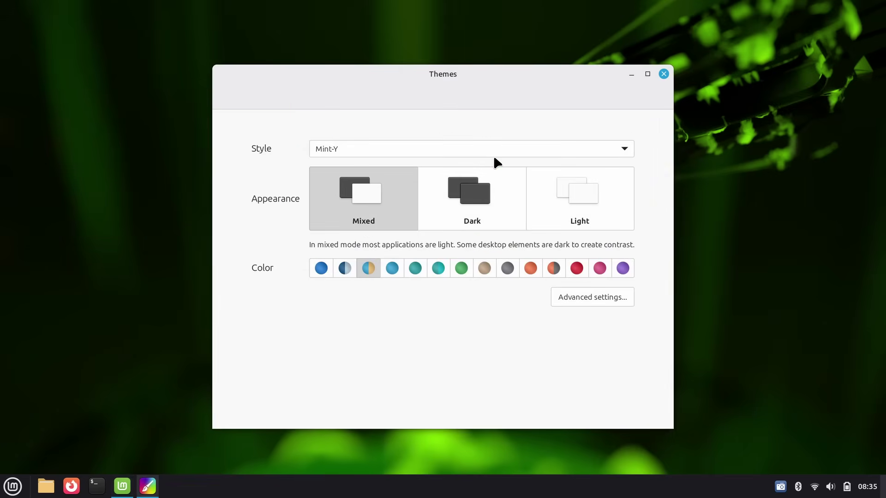
{"action": "left_click_drag", "start_coordinate": [413, 105], "coordinate": [582, 119]}
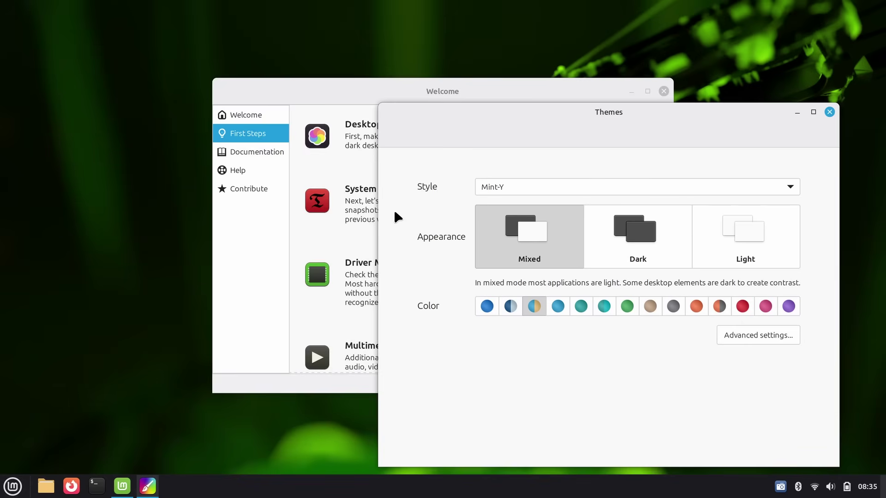
Try the Dark and Light appearances, then settle on Mixed.
{"action": "left_click", "coordinate": [615, 224]}
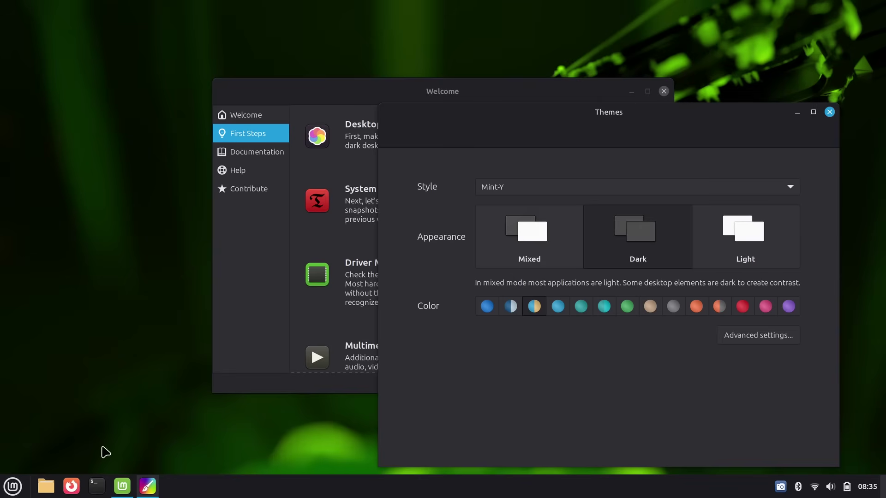
{"action": "left_click", "coordinate": [722, 239]}
{"action": "left_click", "coordinate": [12, 487]}
{"action": "left_click", "coordinate": [12, 487]}
{"action": "left_click", "coordinate": [509, 234]}
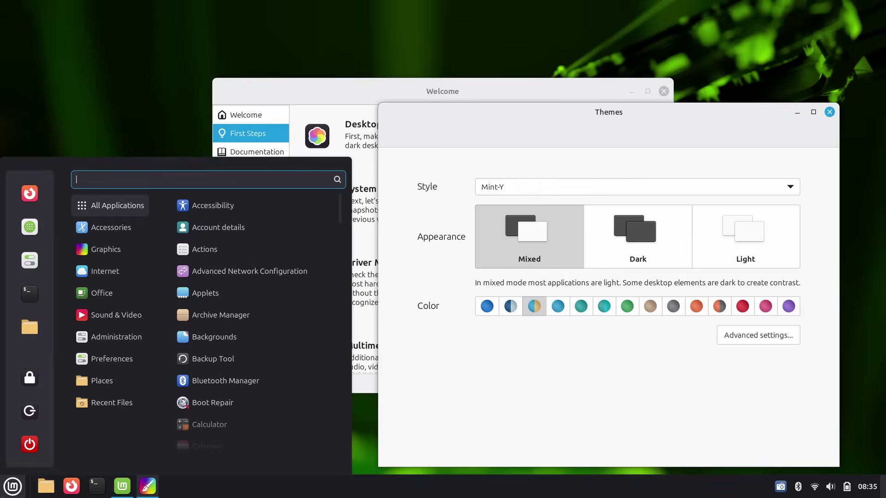
Close Themes and browse the Documentation, Help and Contribute pages before returning to First Steps.
{"action": "left_click", "coordinate": [830, 112]}
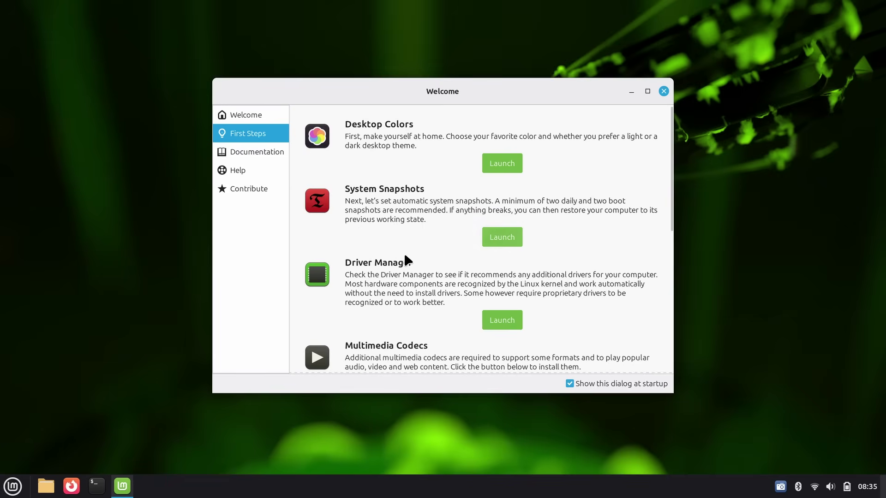
{"action": "scroll", "coordinate": [428, 204], "scroll_direction": "down", "scroll_amount": 3}
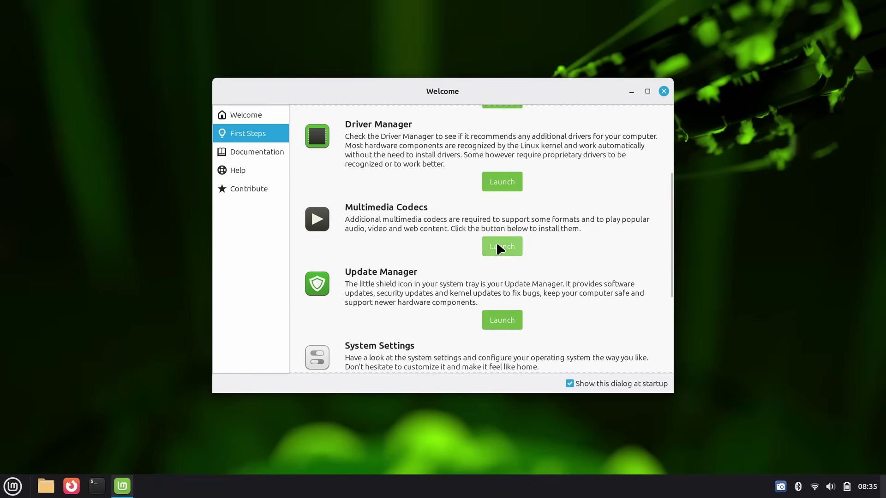
{"action": "scroll", "coordinate": [425, 245], "scroll_direction": "down", "scroll_amount": 2}
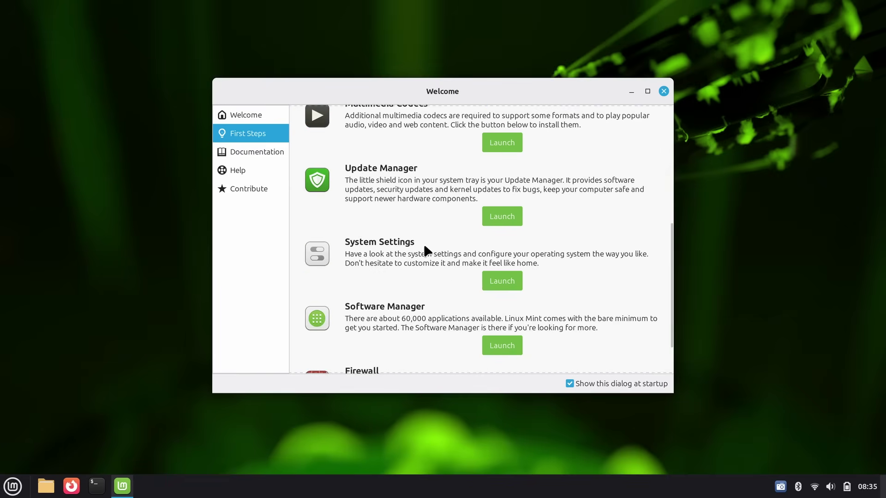
{"action": "scroll", "coordinate": [423, 243], "scroll_direction": "down", "scroll_amount": 1}
{"action": "left_click", "coordinate": [276, 152]}
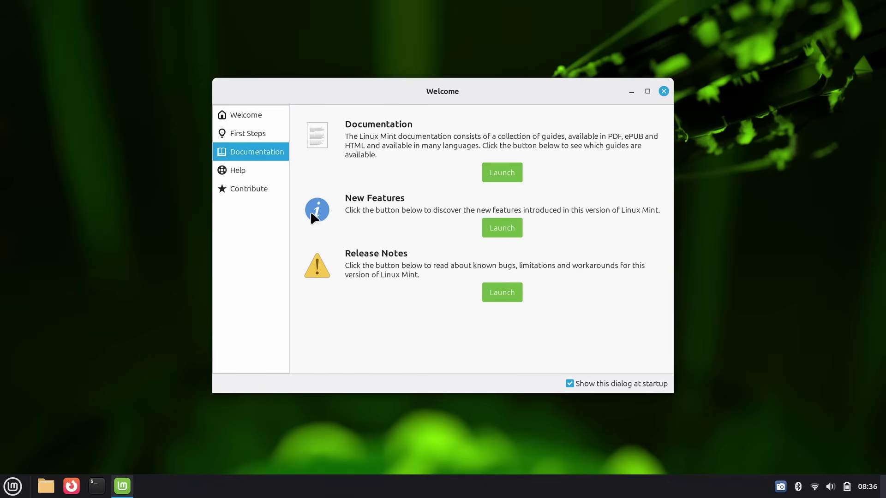
{"action": "left_click", "coordinate": [258, 171]}
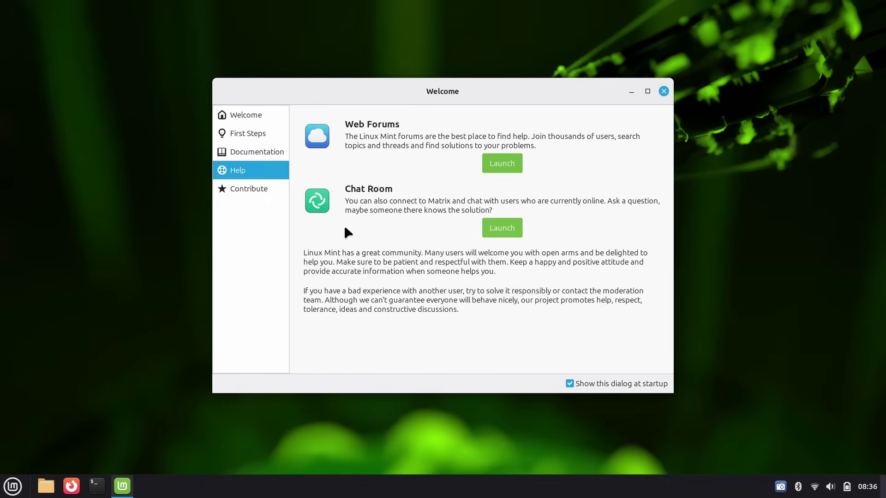
{"action": "left_click", "coordinate": [248, 189]}
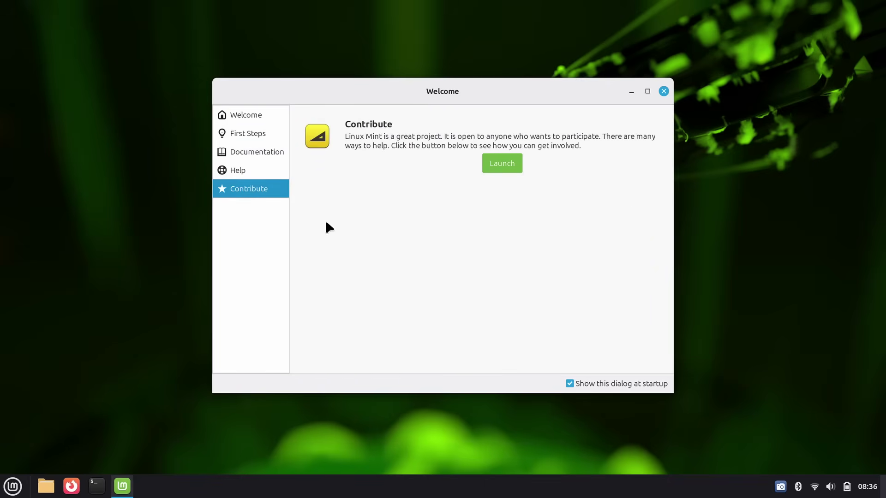
{"action": "left_click", "coordinate": [265, 136]}
{"action": "scroll", "coordinate": [515, 231], "scroll_direction": "up", "scroll_amount": 5}
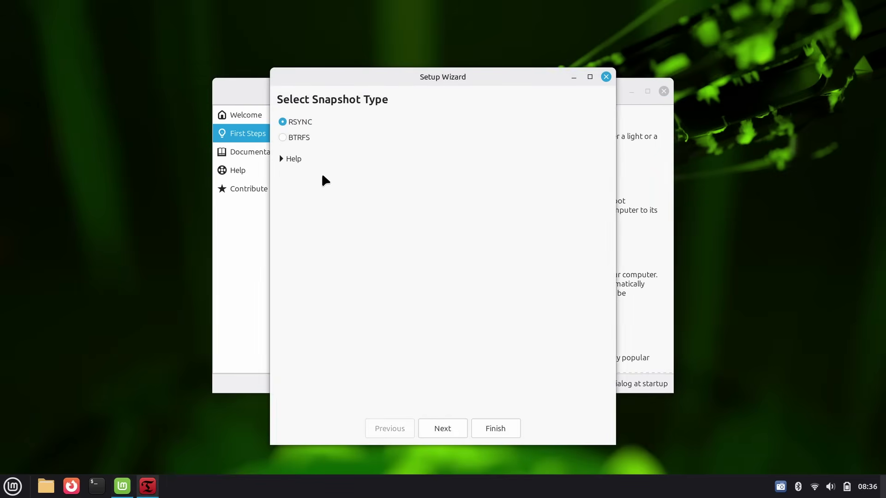
Step through the Timeshift wizard with Next and Finish, then close Timeshift and Welcome.
{"action": "left_click", "coordinate": [459, 431]}
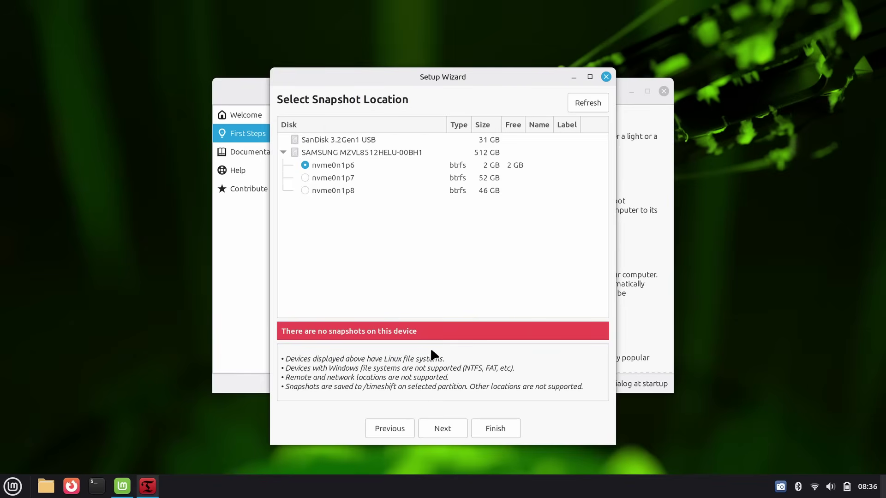
{"action": "left_click", "coordinate": [606, 77]}
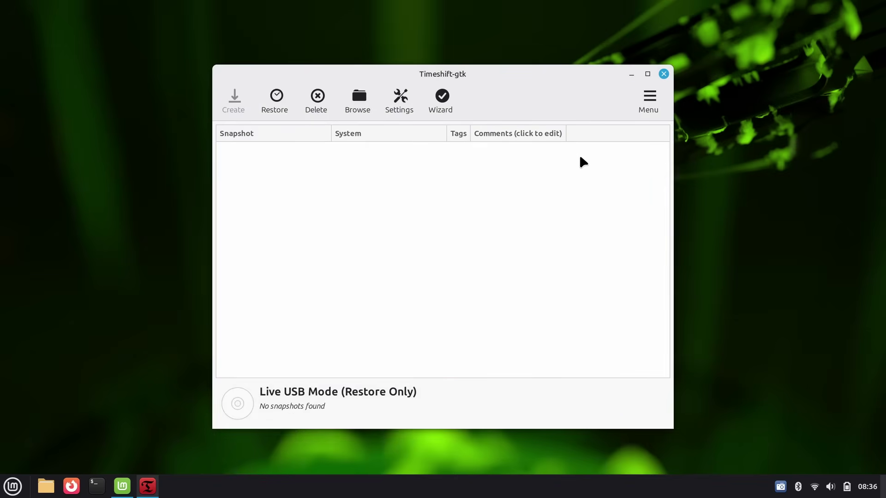
{"action": "left_click", "coordinate": [664, 75]}
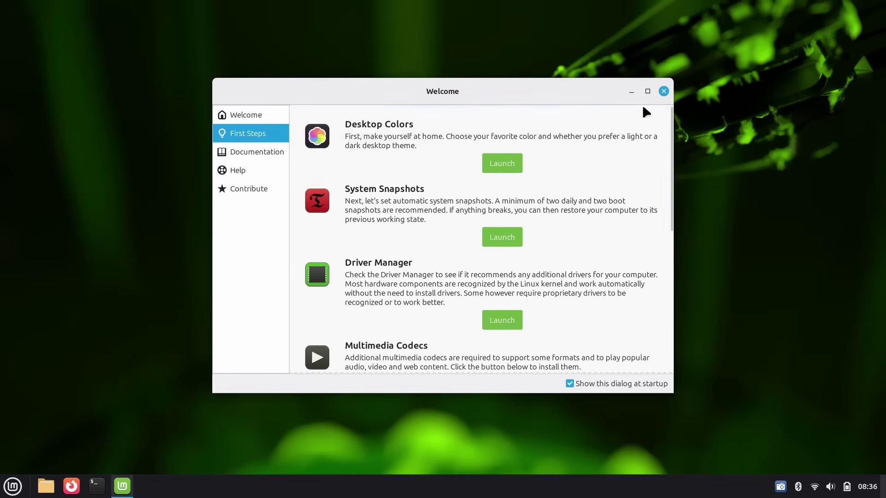
{"action": "left_click", "coordinate": [663, 91]}
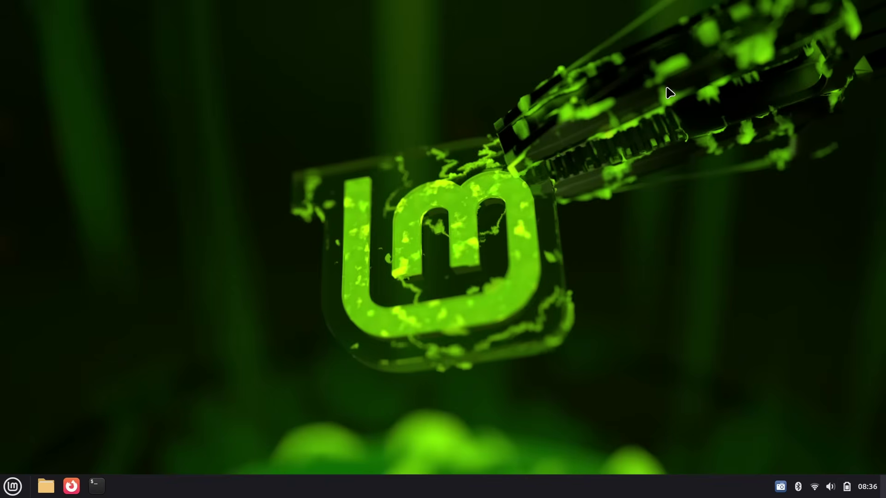
{"action": "key", "text": "super"}
{"action": "type", "text": "update"}
{"action": "key", "text": "Return"}
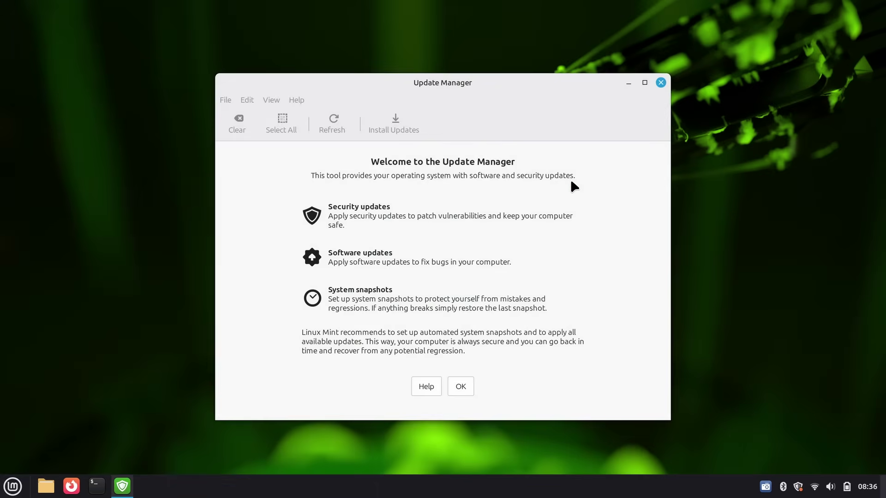
{"action": "key", "text": "Return"}
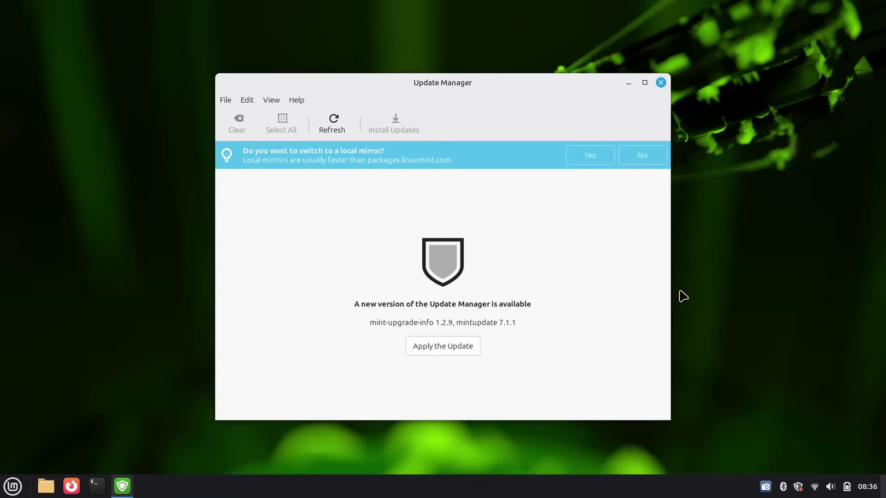
{"action": "left_click", "coordinate": [661, 82]}
{"action": "key", "text": "super"}
{"action": "type", "text": "driver"}
{"action": "key", "text": "Return"}
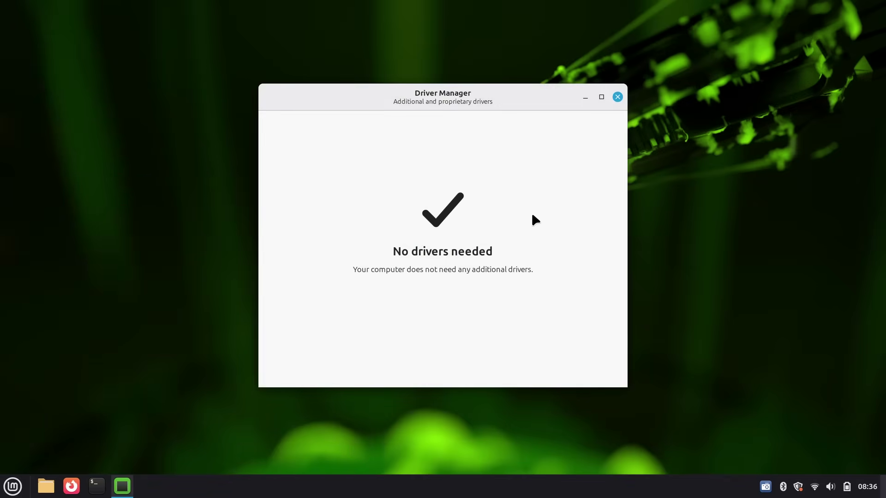
{"action": "left_click", "coordinate": [619, 97]}
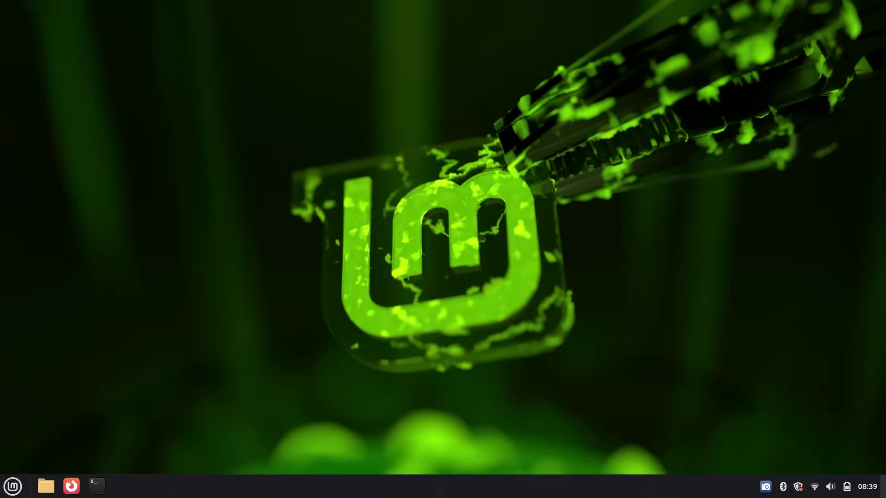
Launch Software Manager, cycle the featured banner, then enlarge and reposition its window.
{"action": "key", "text": "super"}
{"action": "left_click", "coordinate": [38, 239]}
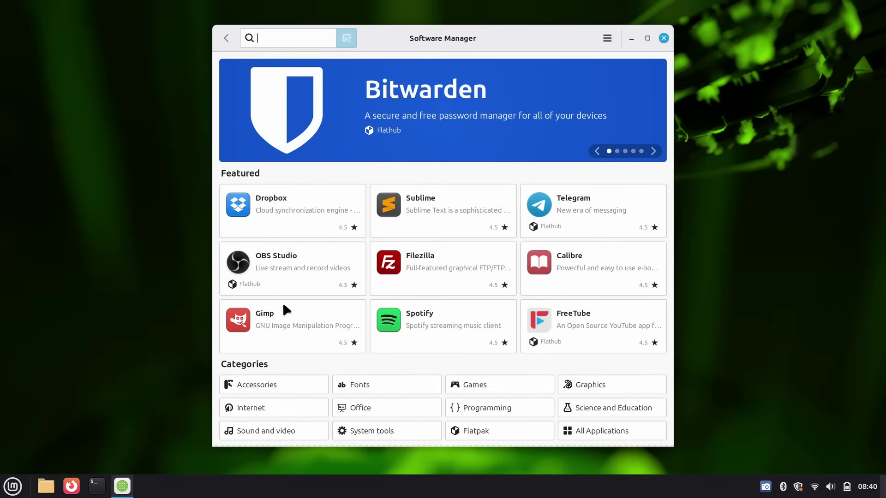
{"action": "double_click", "coordinate": [654, 152]}
{"action": "left_click", "coordinate": [653, 151]}
{"action": "left_click", "coordinate": [653, 151]}
{"action": "left_click", "coordinate": [654, 151]}
{"action": "left_click_drag", "start_coordinate": [670, 446], "coordinate": [757, 474]}
{"action": "left_click_drag", "start_coordinate": [539, 34], "coordinate": [506, 11]}
Look over Spotify's details page and return to the store home.
{"action": "left_click", "coordinate": [628, 311]}
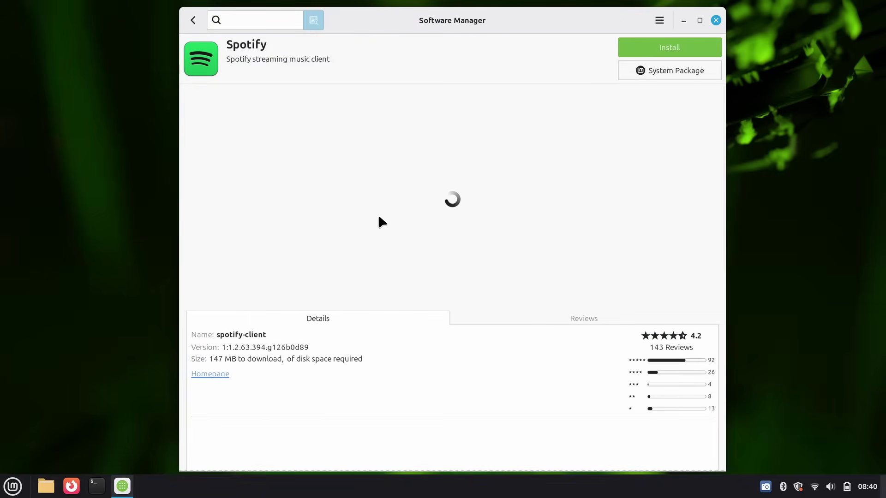
{"action": "scroll", "coordinate": [506, 267], "scroll_direction": "down", "scroll_amount": 3}
{"action": "scroll", "coordinate": [501, 295], "scroll_direction": "up", "scroll_amount": 3}
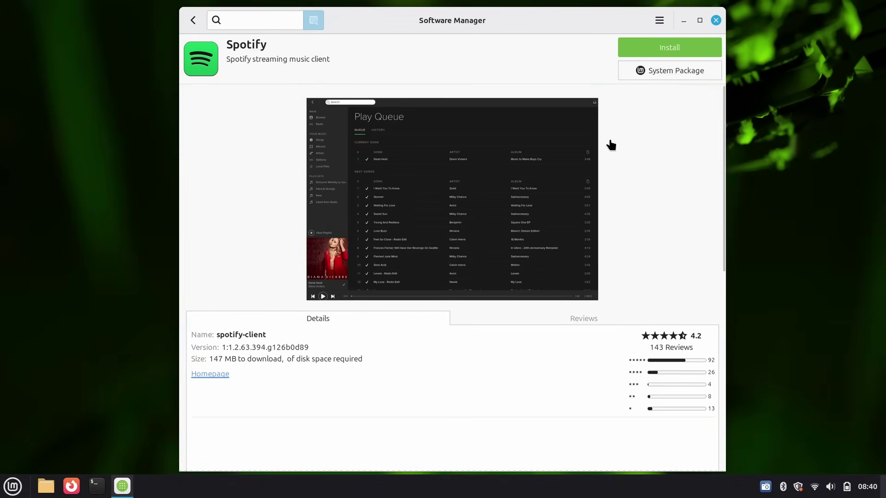
{"action": "left_click", "coordinate": [193, 21]}
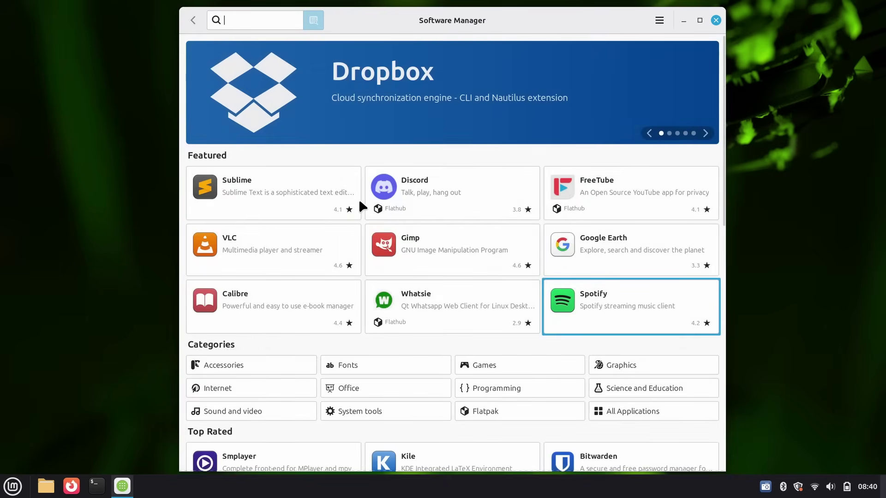
Open Mission Center's details page and view its Memory and drive screenshots.
{"action": "scroll", "coordinate": [363, 208], "scroll_direction": "down", "scroll_amount": 5}
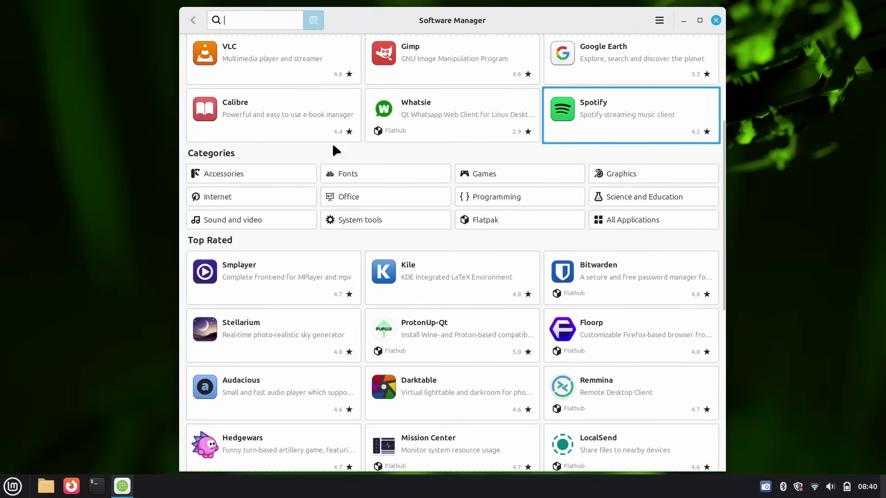
{"action": "scroll", "coordinate": [387, 226], "scroll_direction": "down", "scroll_amount": 4}
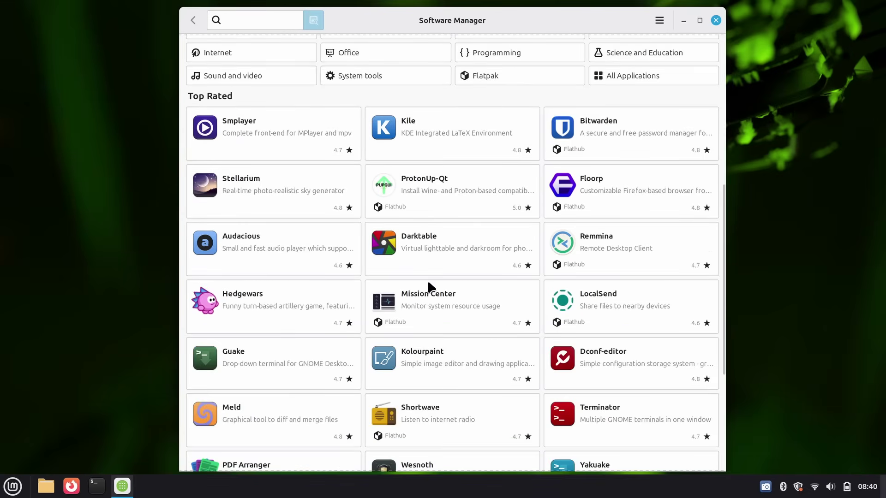
{"action": "left_click", "coordinate": [478, 321]}
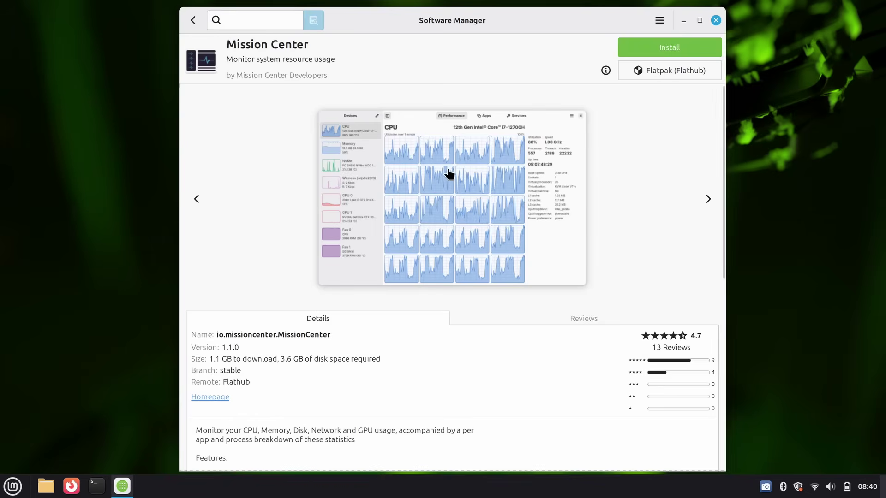
{"action": "scroll", "coordinate": [449, 174], "scroll_direction": "down", "scroll_amount": 5}
{"action": "scroll", "coordinate": [467, 251], "scroll_direction": "up", "scroll_amount": 5}
{"action": "left_click", "coordinate": [706, 198]}
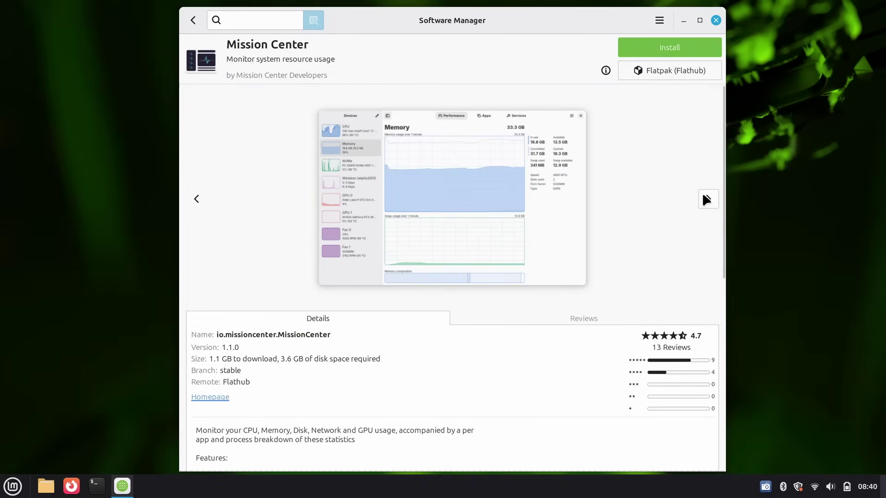
{"action": "left_click", "coordinate": [703, 194]}
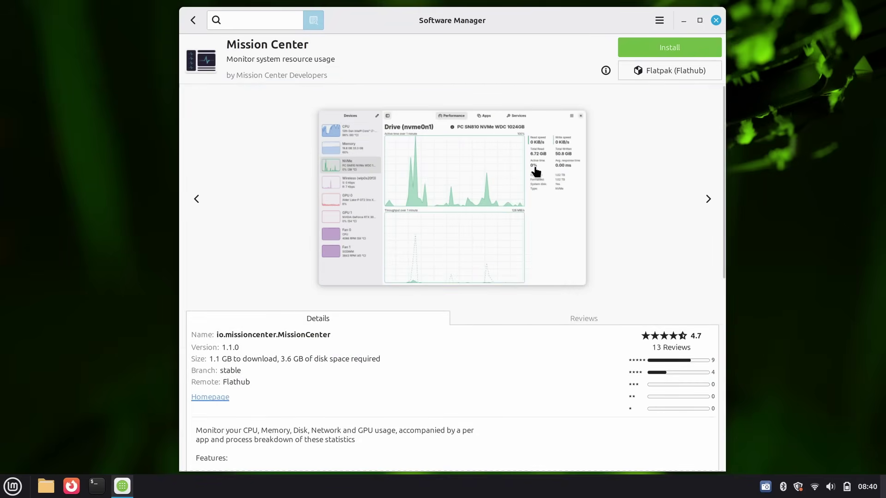
Read Mission Center's package types explanation and select its download size line.
{"action": "left_click", "coordinate": [612, 66]}
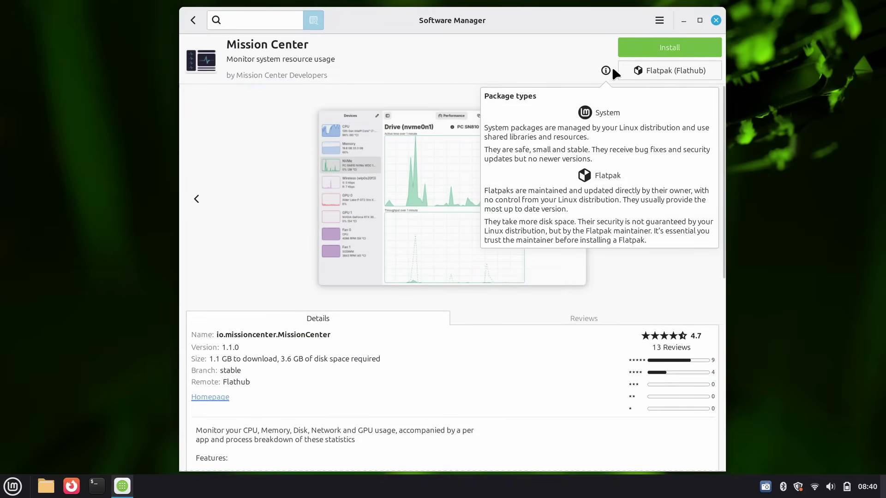
{"action": "left_click", "coordinate": [406, 344]}
{"action": "left_click", "coordinate": [236, 359]}
{"action": "triple_click", "coordinate": [236, 358]}
{"action": "left_click", "coordinate": [235, 359]}
Back on the home page, search for steam and open the Steam result.
{"action": "left_click", "coordinate": [193, 20]}
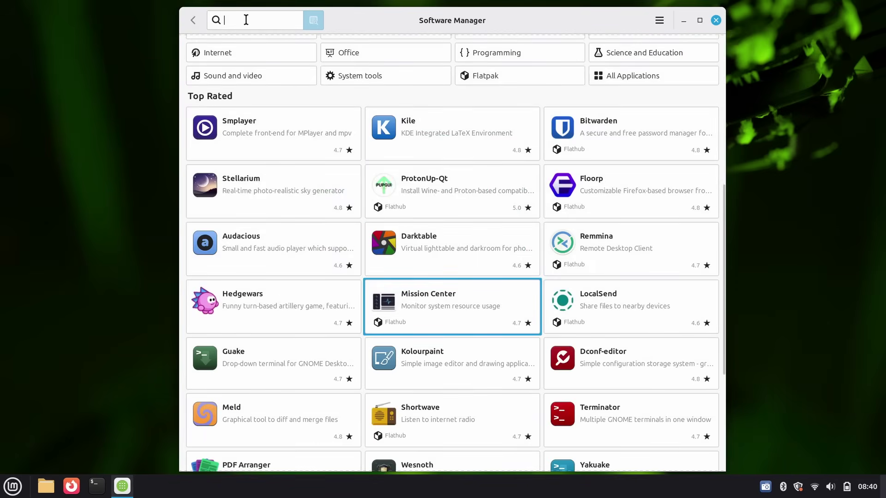
{"action": "type", "text": "steam"}
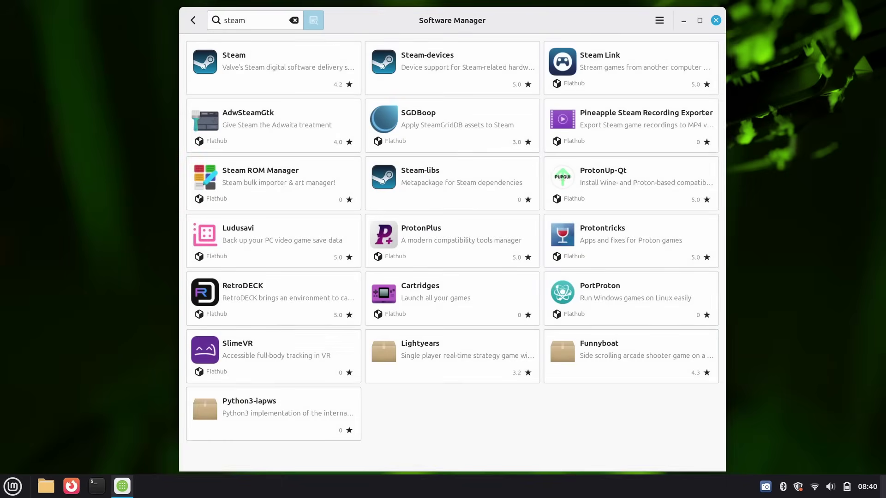
{"action": "left_click", "coordinate": [342, 78]}
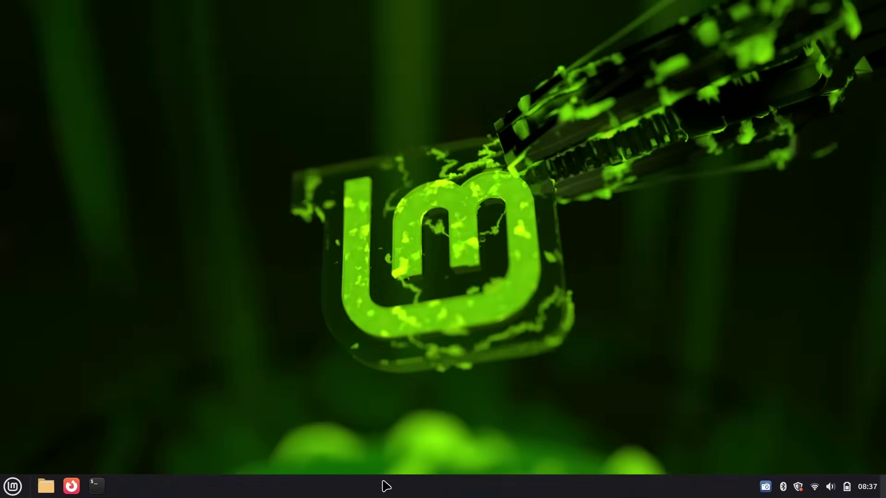
Open Panel settings and lower the panel height slider to 40.
{"action": "right_click", "coordinate": [385, 486]}
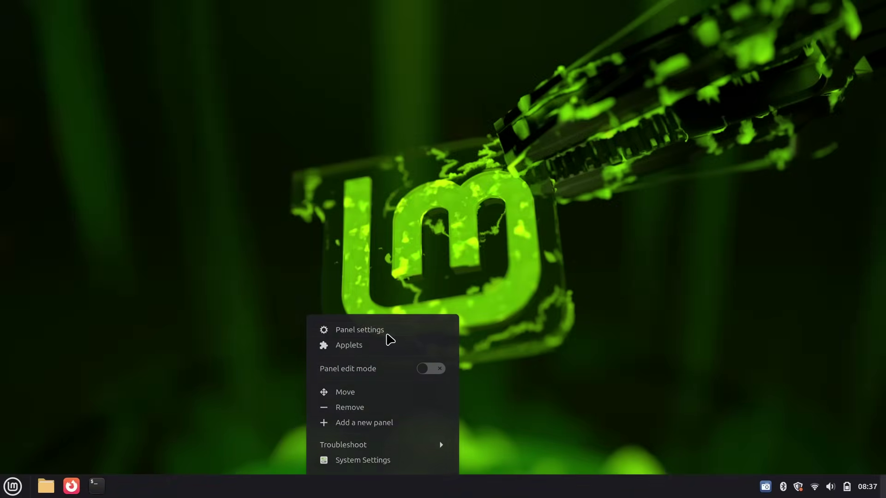
{"action": "left_click", "coordinate": [388, 336]}
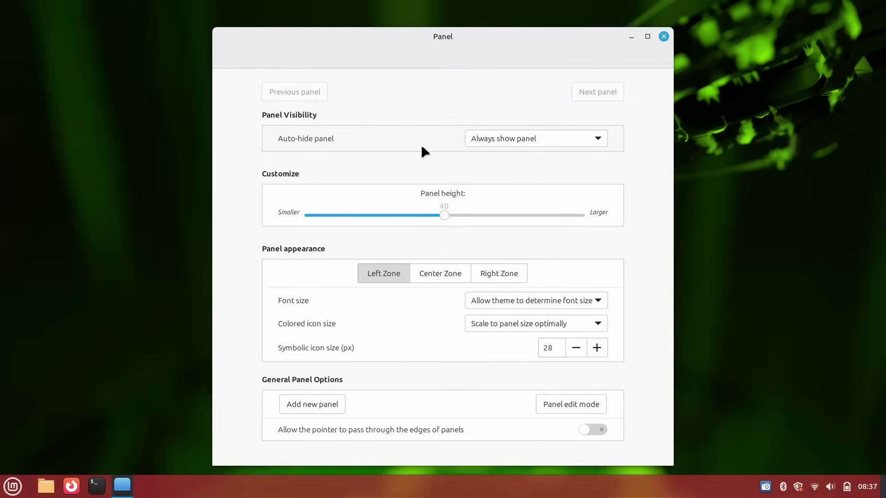
{"action": "left_click_drag", "start_coordinate": [442, 217], "coordinate": [490, 244]}
{"action": "left_click_drag", "start_coordinate": [495, 212], "coordinate": [445, 216]}
Close the panel settings and reopen Steam's details page in Software Manager.
{"action": "left_click", "coordinate": [663, 37]}
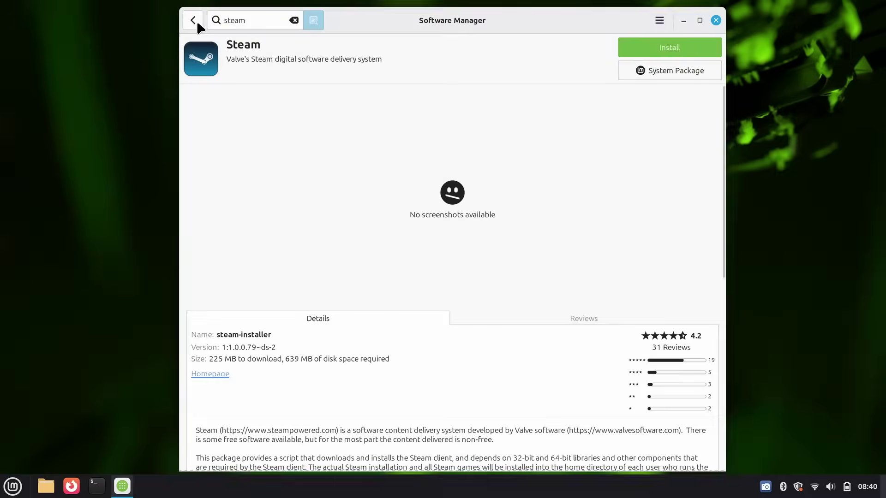
{"action": "left_click", "coordinate": [194, 20]}
{"action": "left_click", "coordinate": [266, 73]}
Leave Steam's page and clear the search to get back to the store home.
{"action": "scroll", "coordinate": [536, 223], "scroll_direction": "down", "scroll_amount": 5}
{"action": "scroll", "coordinate": [323, 207], "scroll_direction": "up", "scroll_amount": 5}
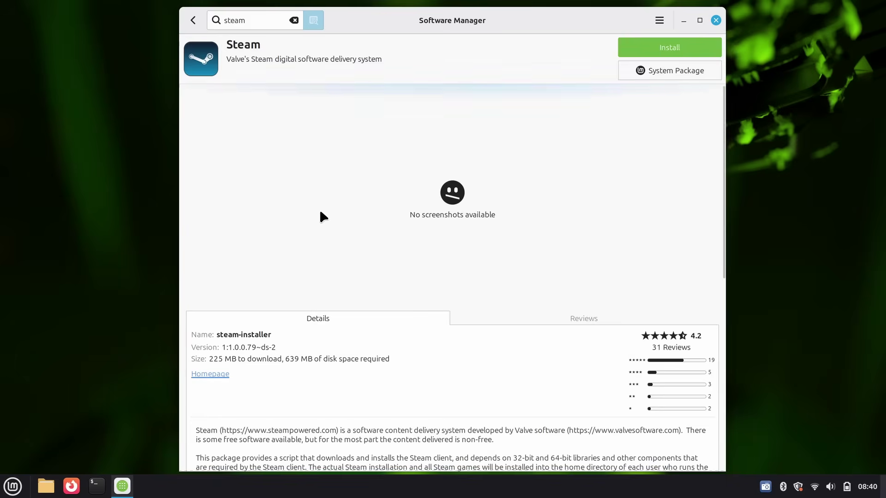
{"action": "left_click", "coordinate": [196, 20]}
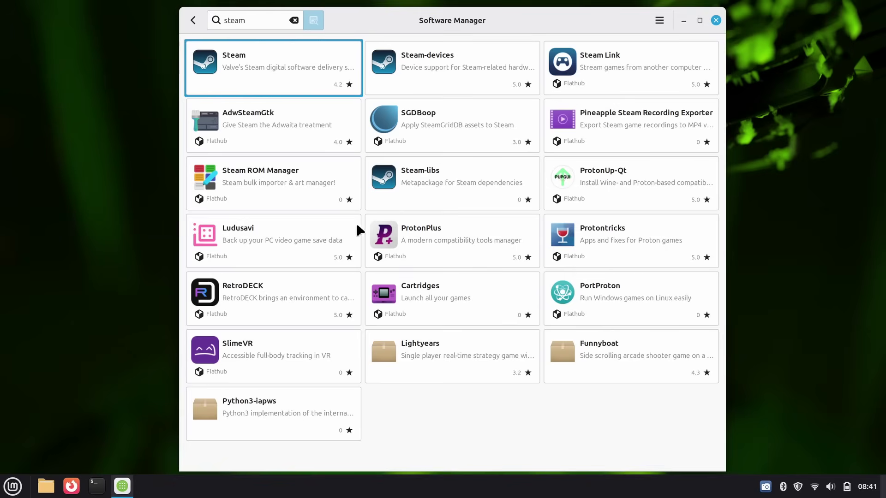
{"action": "left_click", "coordinate": [191, 21]}
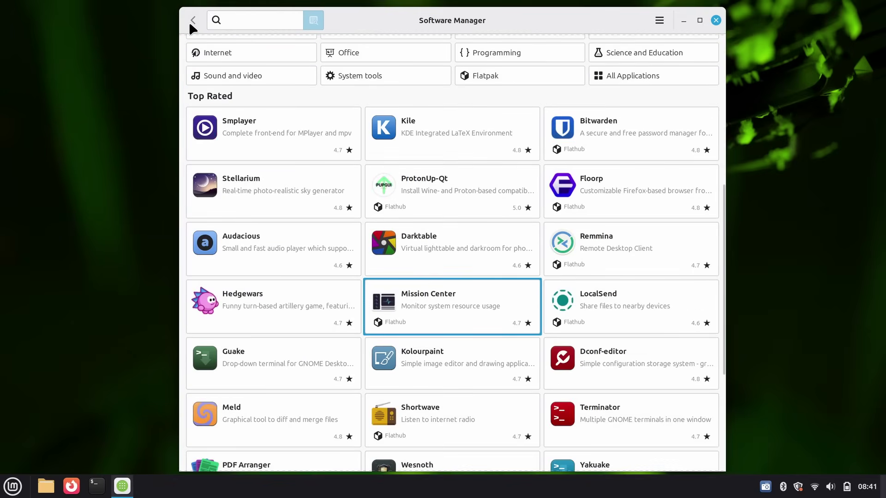
Open Stellarium and switch its package source to Flatpak (Flathub).
{"action": "left_click", "coordinate": [289, 185]}
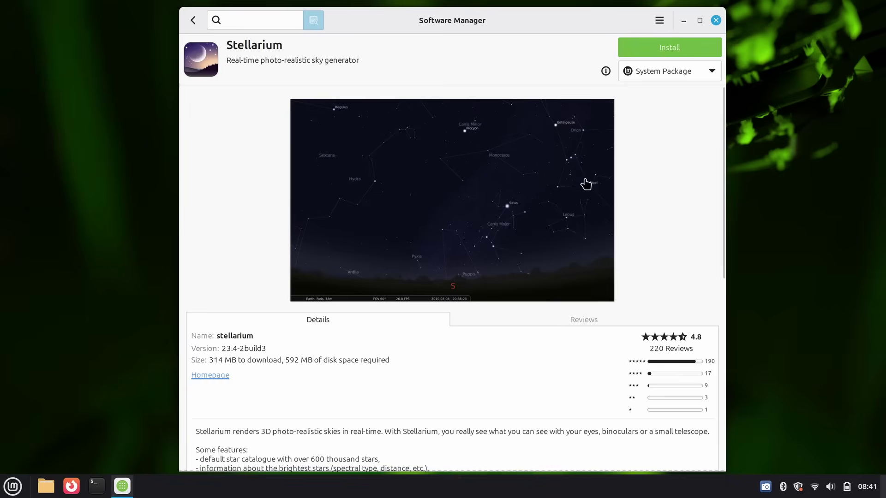
{"action": "scroll", "coordinate": [521, 199], "scroll_direction": "down", "scroll_amount": 5}
{"action": "scroll", "coordinate": [497, 203], "scroll_direction": "down", "scroll_amount": 3}
{"action": "scroll", "coordinate": [497, 204], "scroll_direction": "up", "scroll_amount": 8}
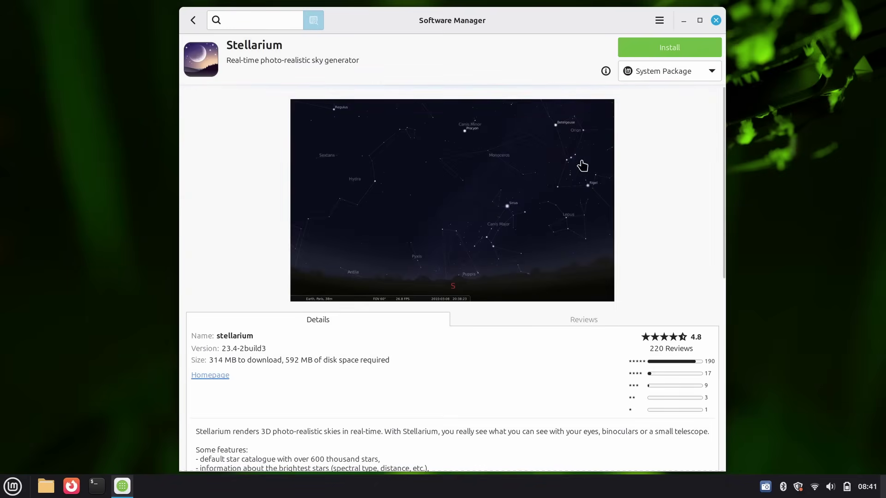
{"action": "left_click", "coordinate": [662, 72]}
{"action": "left_click", "coordinate": [661, 89]}
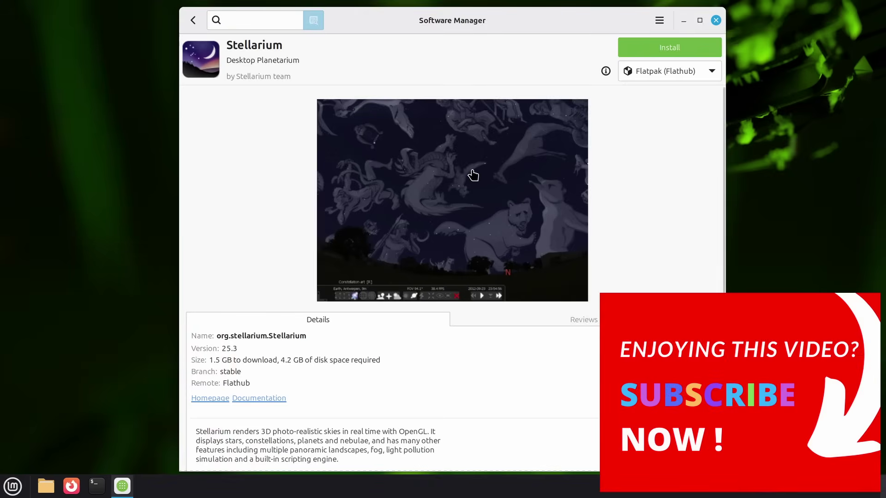
Page through three Stellarium screenshots, return home, and close Software Manager.
{"action": "left_click", "coordinate": [706, 201]}
{"action": "left_click", "coordinate": [707, 203]}
{"action": "left_click", "coordinate": [706, 203]}
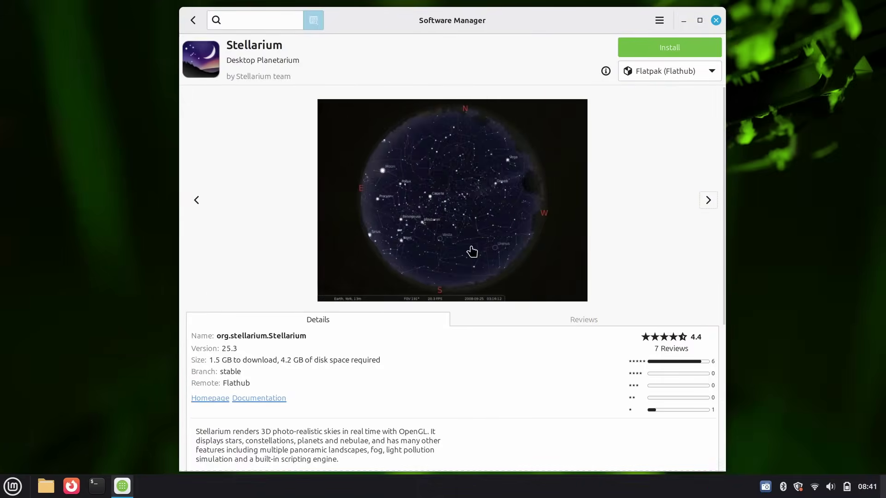
{"action": "left_click", "coordinate": [196, 19]}
{"action": "scroll", "coordinate": [365, 177], "scroll_direction": "up", "scroll_amount": 8}
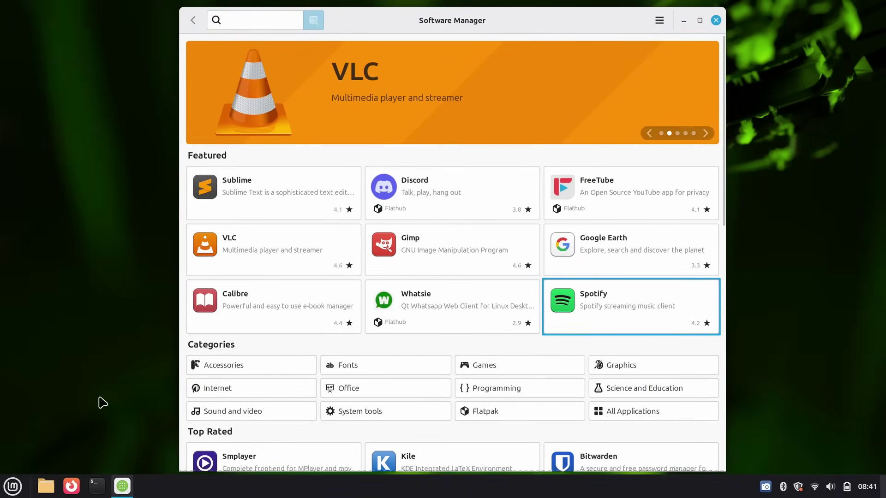
{"action": "left_click", "coordinate": [716, 20]}
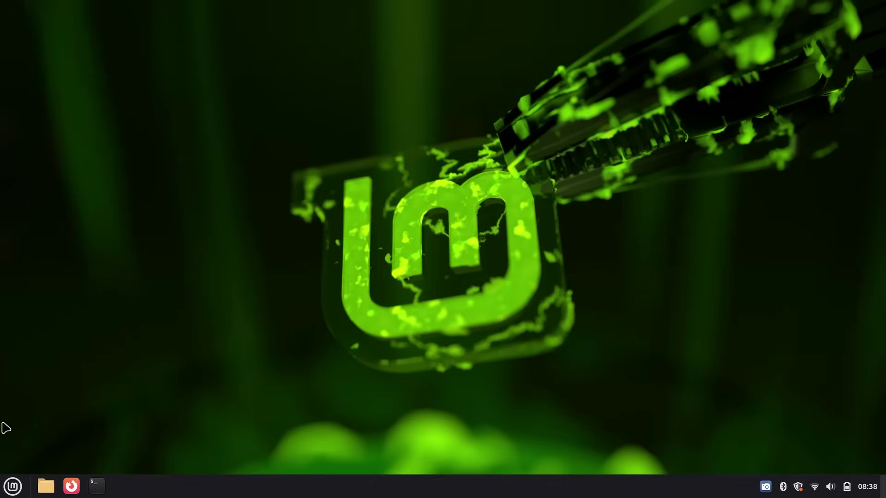
Open the Home folder in Nemo, then maximize and restore its window.
{"action": "left_click", "coordinate": [45, 486]}
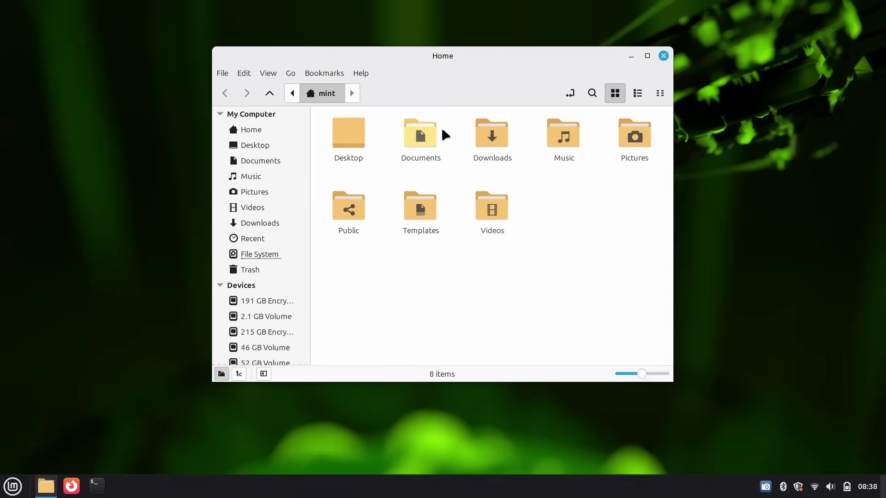
{"action": "double_click", "coordinate": [451, 60]}
{"action": "double_click", "coordinate": [447, 5]}
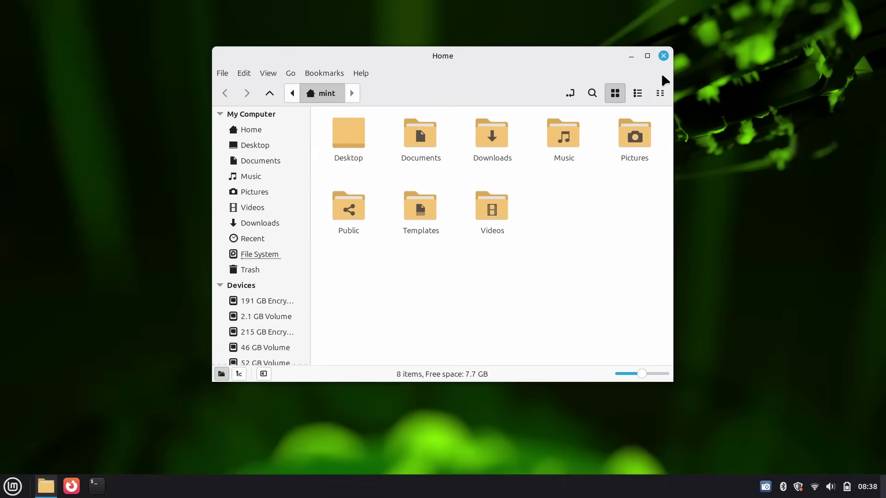
Cycle Home through list, compact and icon views, then open file search.
{"action": "left_click", "coordinate": [640, 93]}
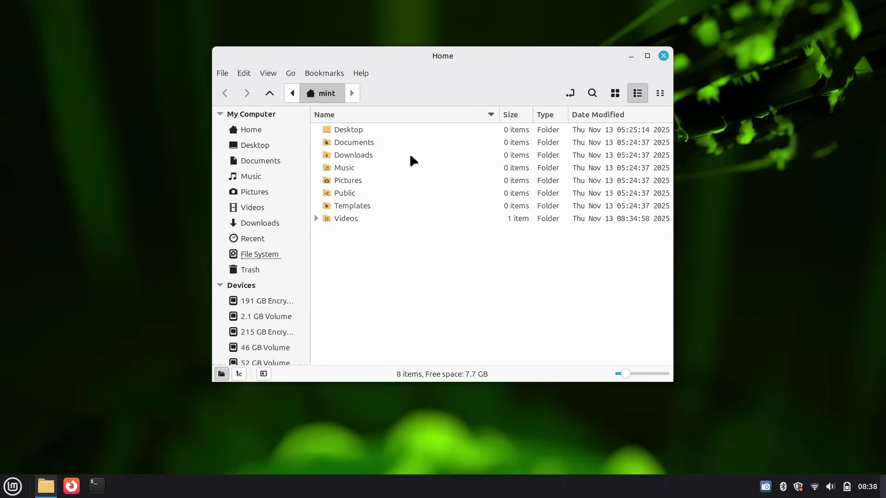
{"action": "left_click", "coordinate": [659, 95]}
{"action": "left_click", "coordinate": [638, 95]}
{"action": "left_click", "coordinate": [616, 97]}
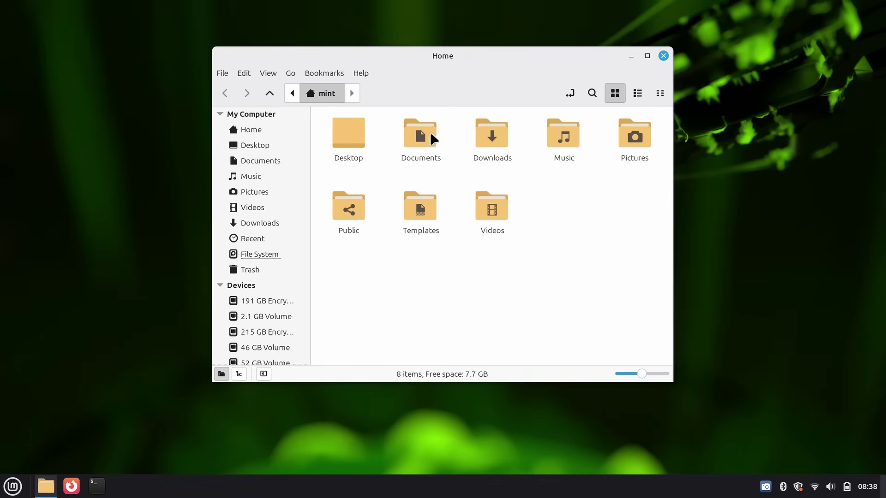
{"action": "left_click", "coordinate": [591, 92]}
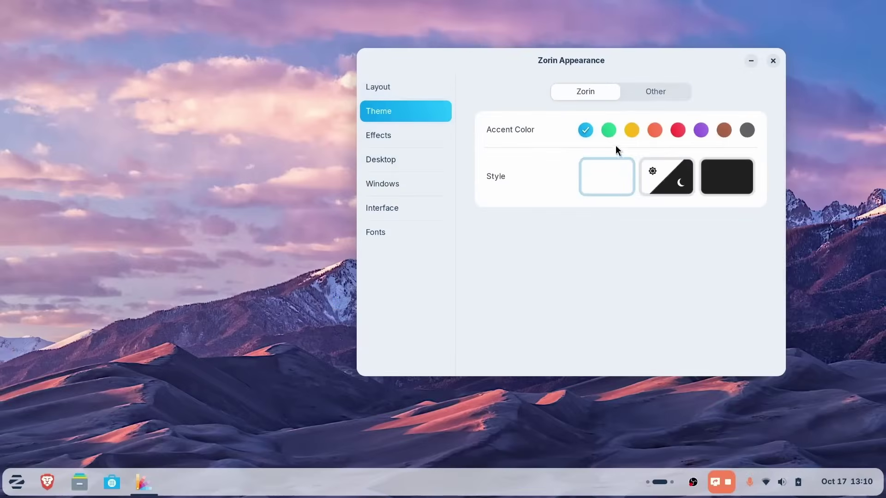
Try yellow and red accent colours and the Dark style in Zorin Appearance.
{"action": "left_click", "coordinate": [632, 131]}
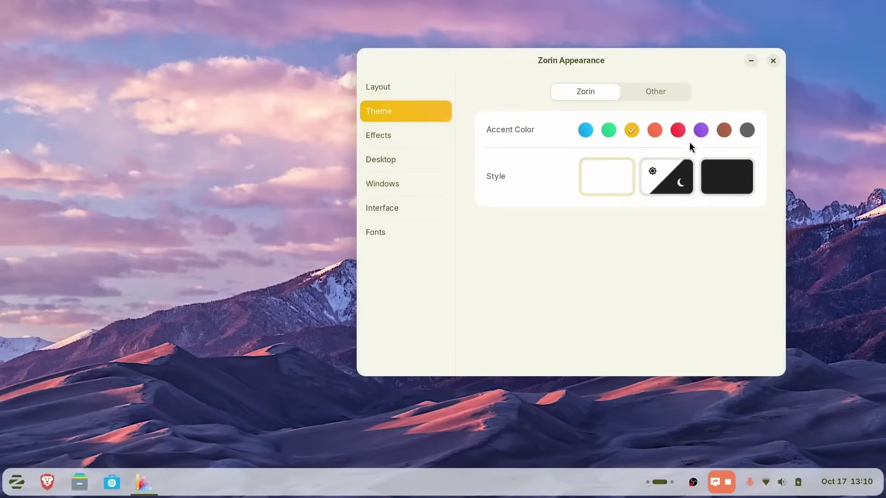
{"action": "left_click", "coordinate": [679, 132]}
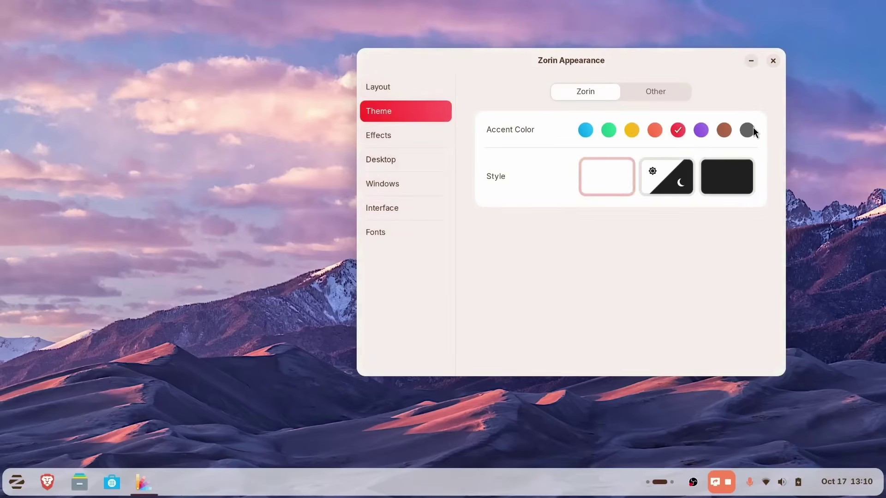
{"action": "left_click", "coordinate": [727, 184]}
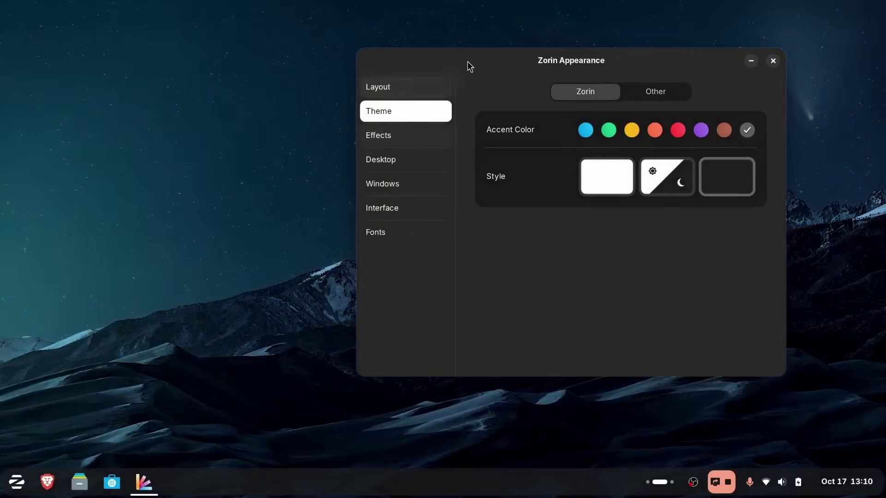
{"action": "left_click_drag", "start_coordinate": [471, 65], "coordinate": [415, 81]}
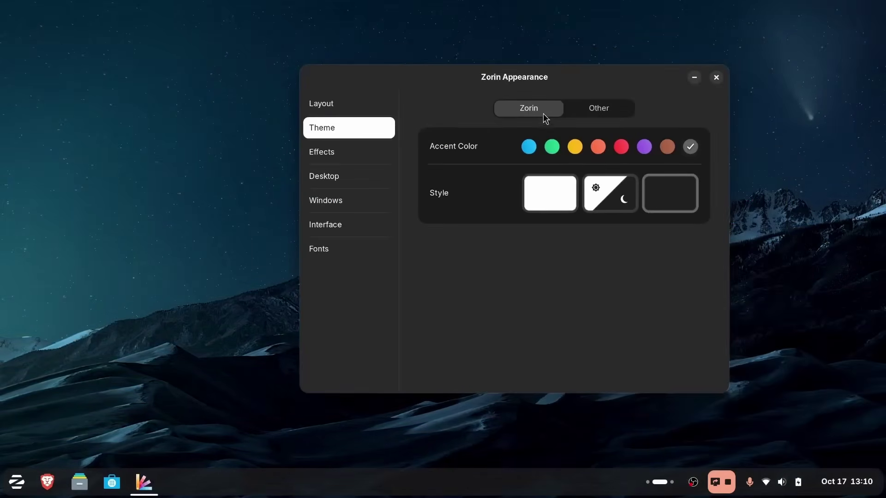
{"action": "left_click", "coordinate": [17, 482]}
{"action": "left_click", "coordinate": [16, 482]}
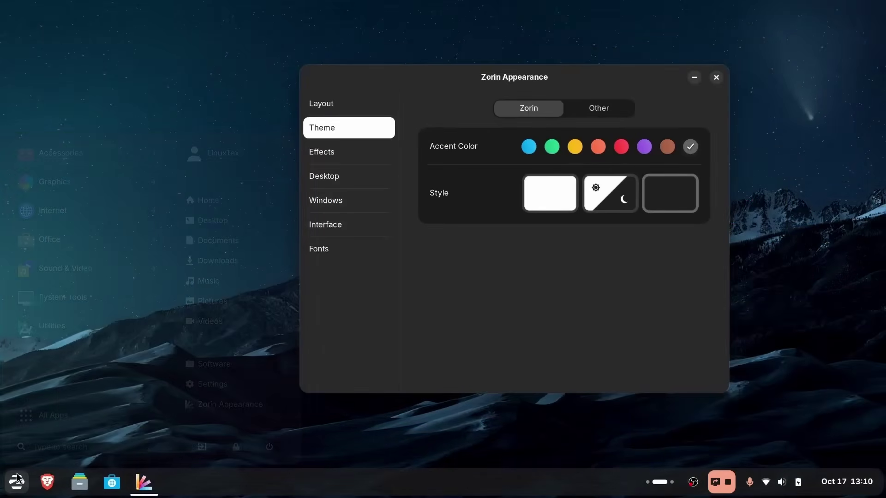
Switch back to the Light style with blue accent and close Zorin Appearance.
{"action": "left_click", "coordinate": [572, 184]}
{"action": "left_click_drag", "start_coordinate": [608, 76], "coordinate": [371, 77]}
{"action": "left_click", "coordinate": [293, 155]}
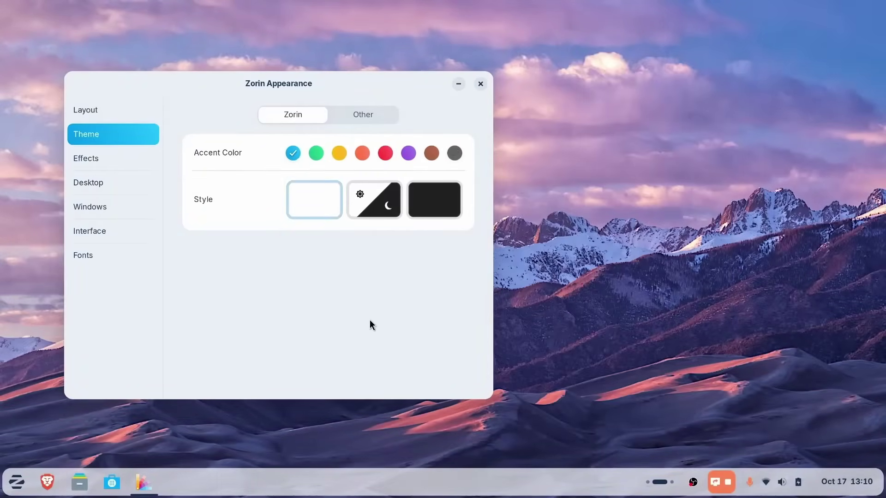
{"action": "left_click", "coordinate": [481, 83]}
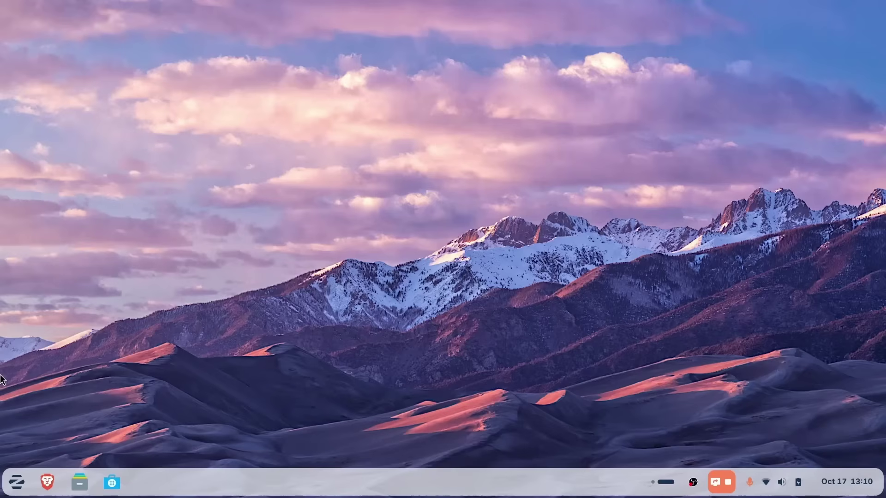
Open the Appearance page of Settings from the Zorin menu.
{"action": "left_click", "coordinate": [16, 481]}
{"action": "left_click", "coordinate": [230, 386]}
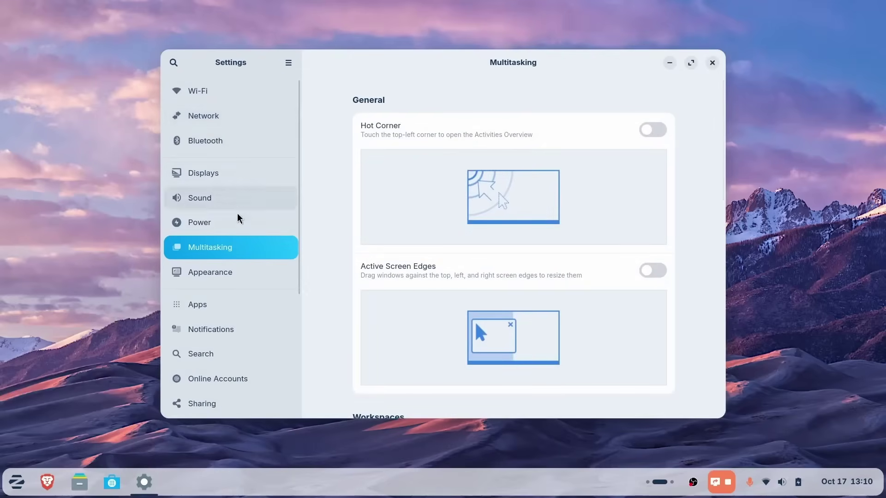
{"action": "left_click", "coordinate": [236, 272]}
{"action": "scroll", "coordinate": [469, 237], "scroll_direction": "down", "scroll_amount": 5}
{"action": "scroll", "coordinate": [517, 229], "scroll_direction": "up", "scroll_amount": 5}
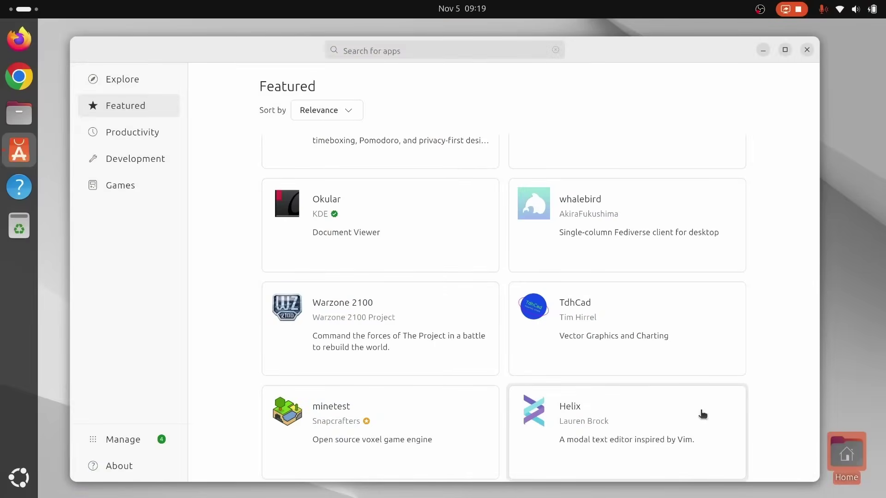
Open minetest's details page and preview its next screenshot.
{"action": "left_click", "coordinate": [395, 456]}
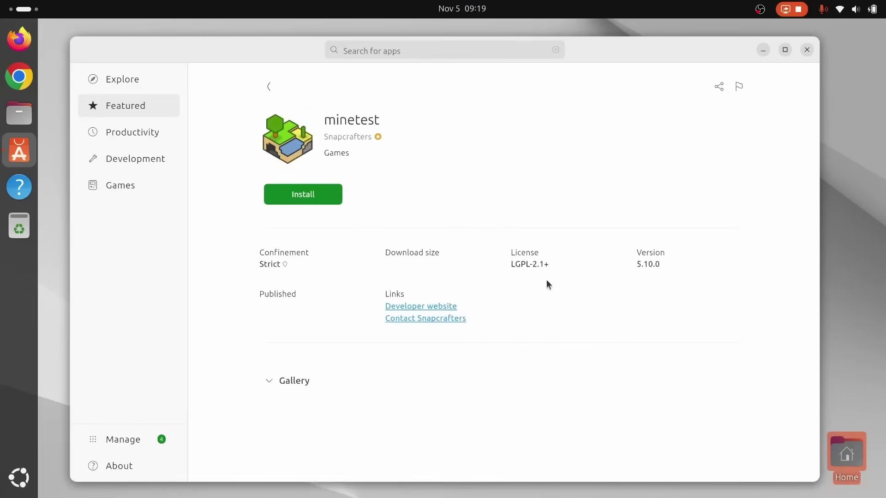
{"action": "scroll", "coordinate": [421, 249], "scroll_direction": "down", "scroll_amount": 3}
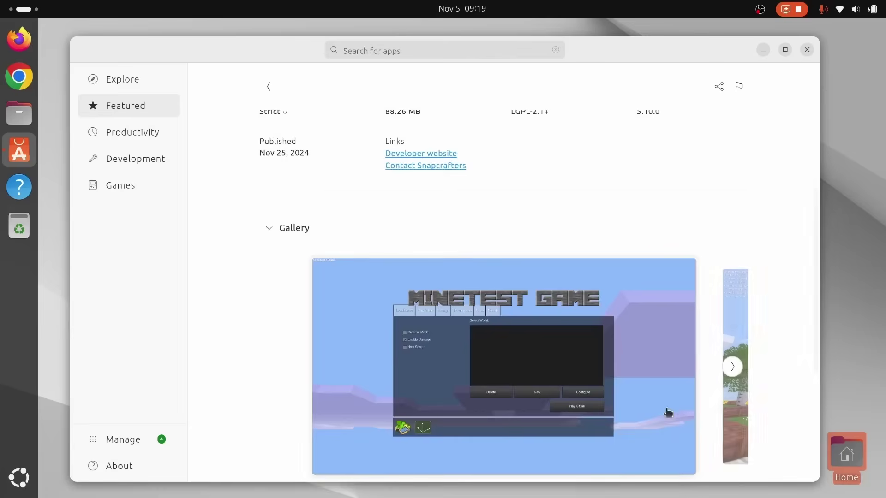
{"action": "left_click", "coordinate": [734, 367]}
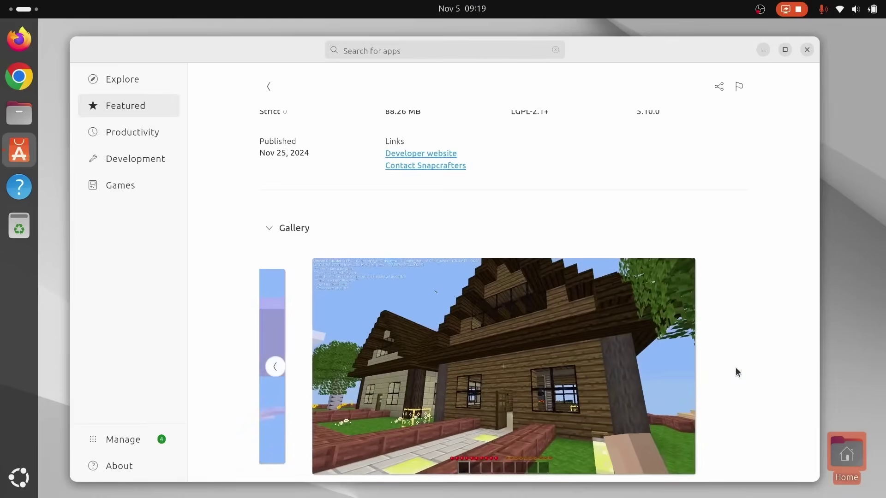
{"action": "scroll", "coordinate": [736, 367], "scroll_direction": "down", "scroll_amount": 3}
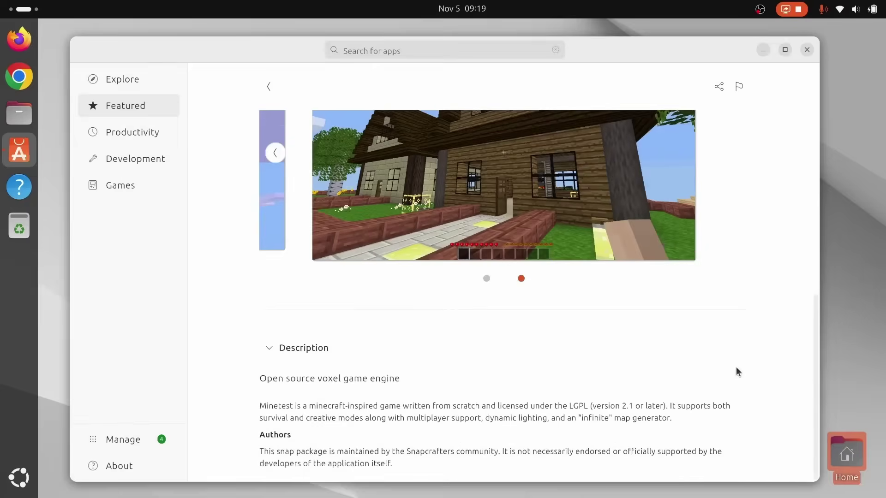
Browse the Productivity category and open Ora's details page.
{"action": "left_click", "coordinate": [132, 134]}
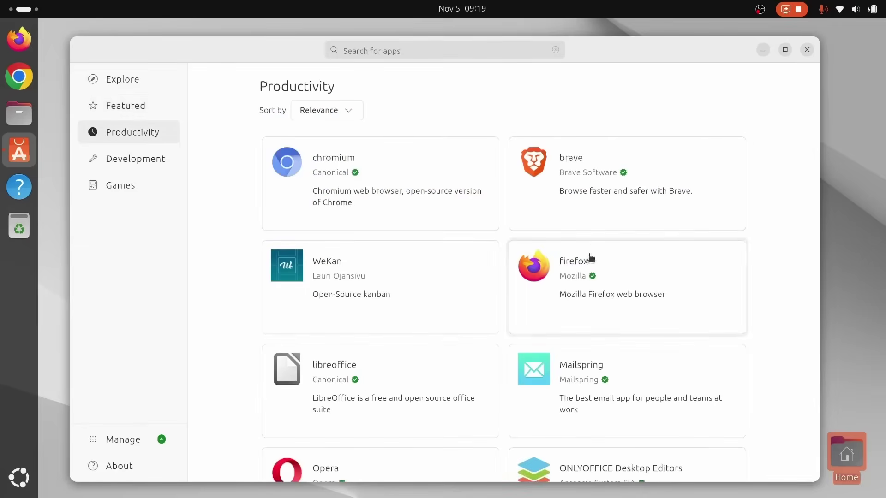
{"action": "scroll", "coordinate": [590, 255], "scroll_direction": "down", "scroll_amount": 6}
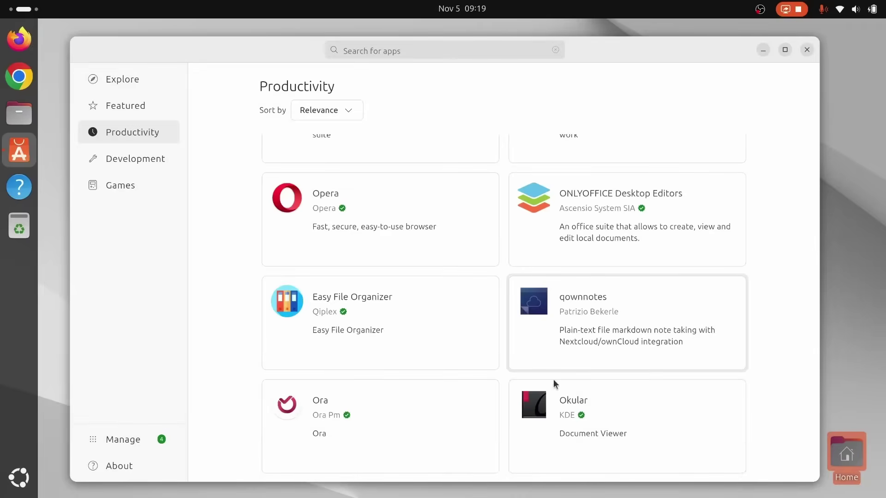
{"action": "scroll", "coordinate": [574, 368], "scroll_direction": "down", "scroll_amount": 4}
{"action": "left_click", "coordinate": [432, 281]}
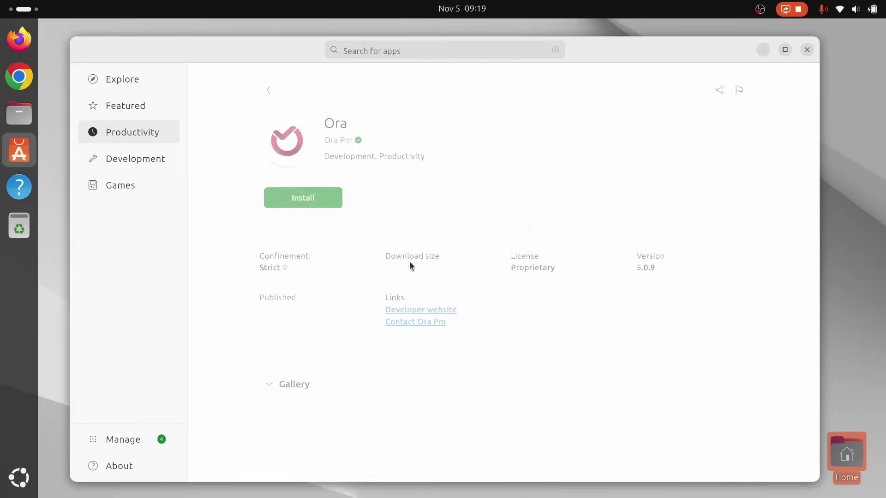
Scroll Ora's page and advance its gallery to the fourth screenshot.
{"action": "scroll", "coordinate": [410, 264], "scroll_direction": "down", "scroll_amount": 1}
{"action": "scroll", "coordinate": [420, 313], "scroll_direction": "down", "scroll_amount": 3}
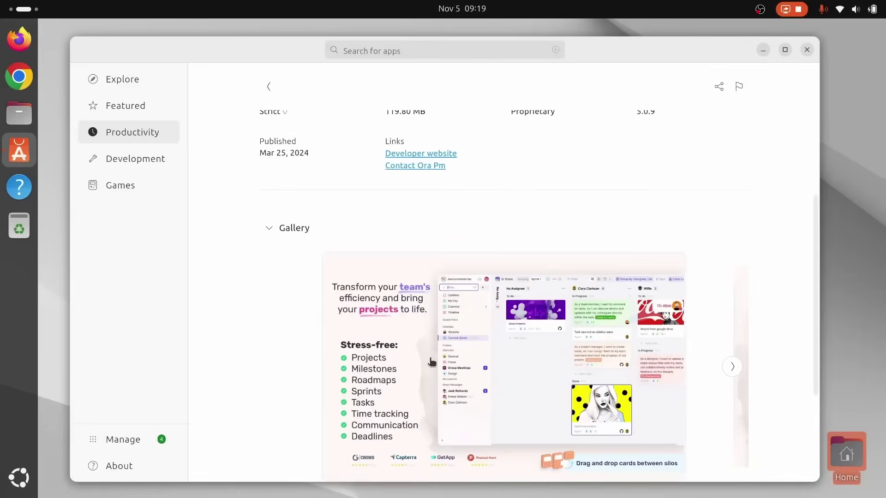
{"action": "scroll", "coordinate": [394, 317], "scroll_direction": "down", "scroll_amount": 2}
{"action": "left_click", "coordinate": [739, 309]}
{"action": "left_click", "coordinate": [733, 306]}
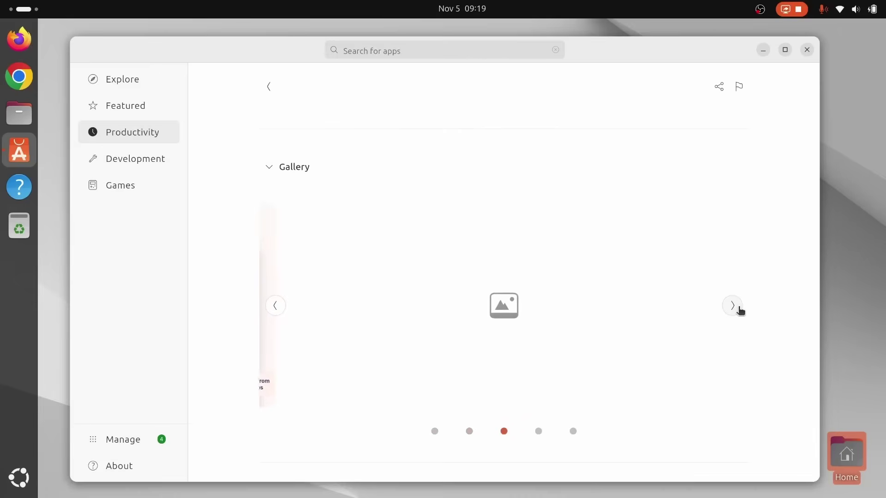
{"action": "left_click", "coordinate": [733, 306]}
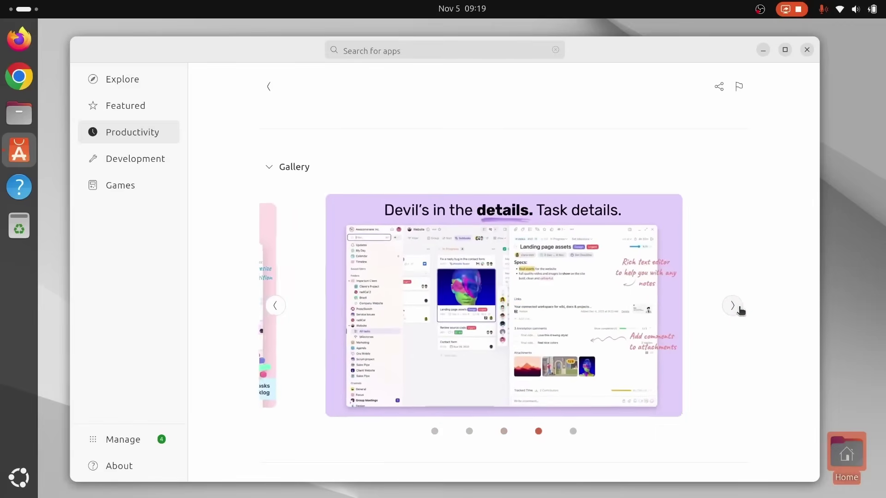
{"action": "scroll", "coordinate": [739, 309], "scroll_direction": "down", "scroll_amount": 1}
{"action": "scroll", "coordinate": [490, 277], "scroll_direction": "up", "scroll_amount": 6}
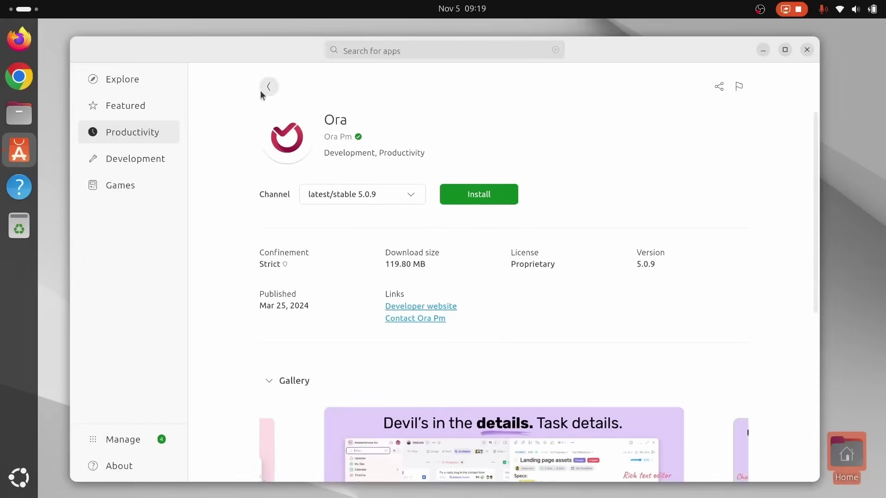